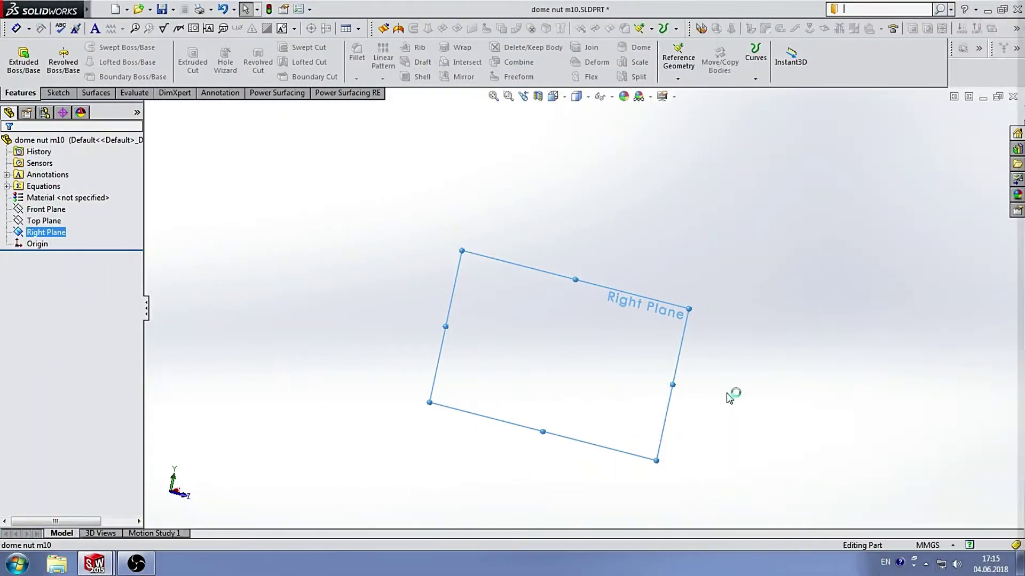
Begin a Revolved Boss/Base sketch (Sketch15) on the Right Plane
click(63, 62)
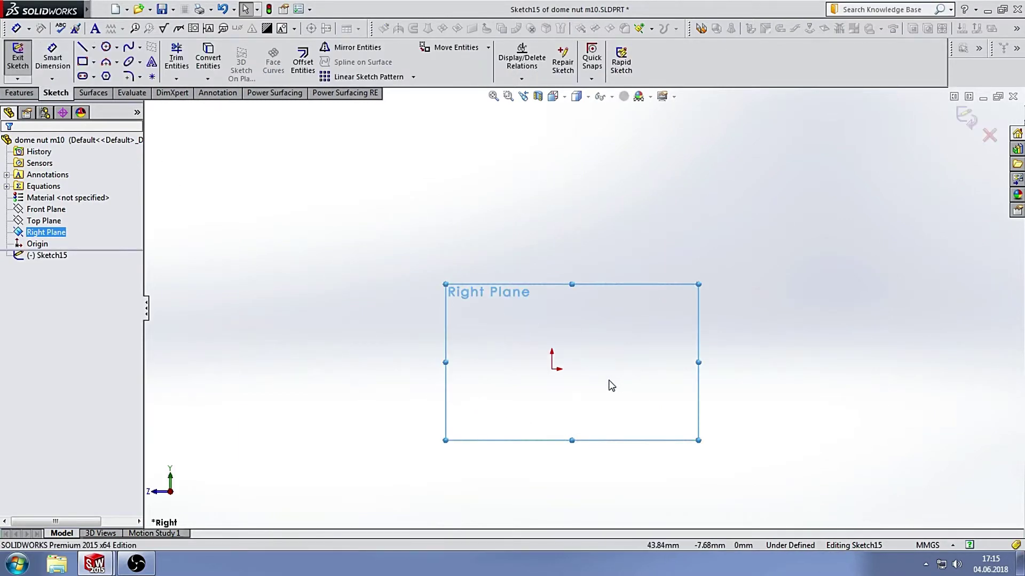
Draw a horizontal centerline rightward and a vertical centerline upward from the sketch origin
click(94, 48)
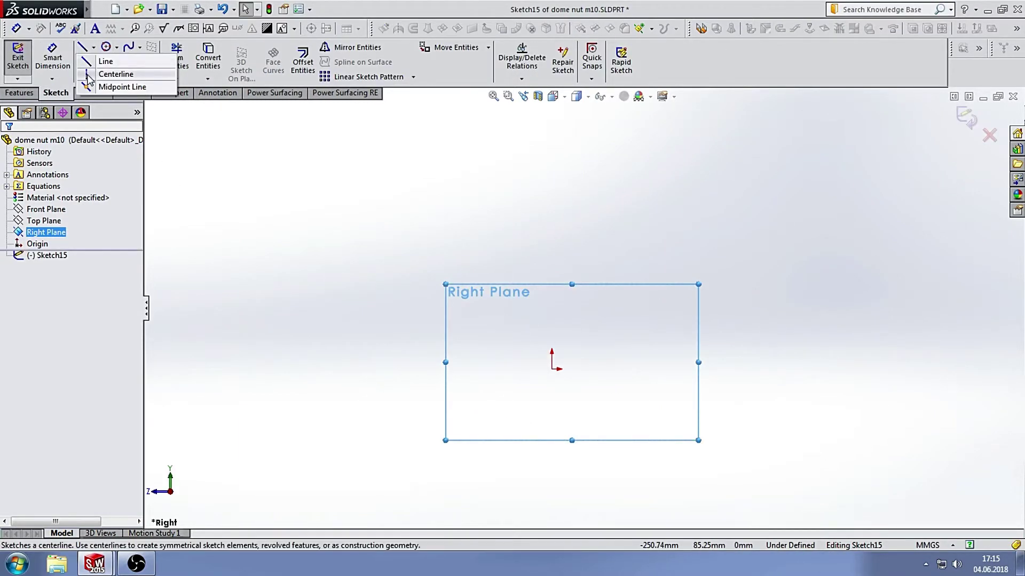
click(101, 71)
click(553, 368)
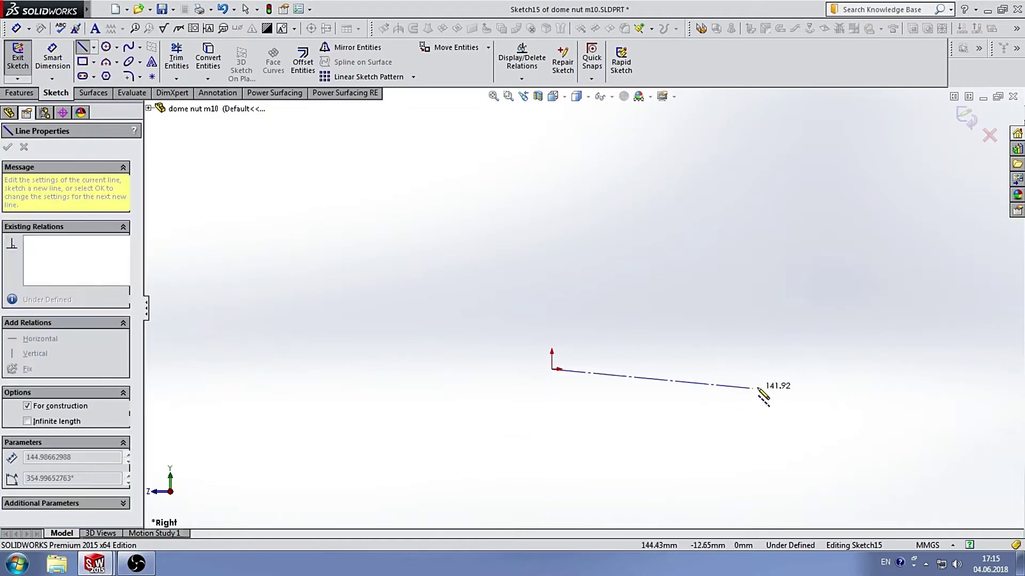
double_click(768, 369)
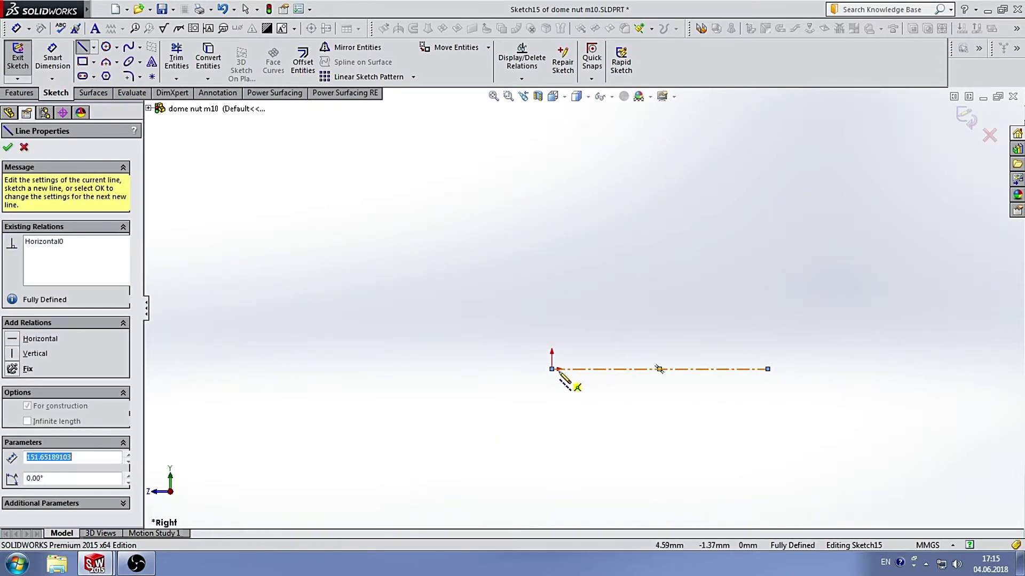
click(551, 369)
double_click(557, 245)
scroll(614, 315, up, 3)
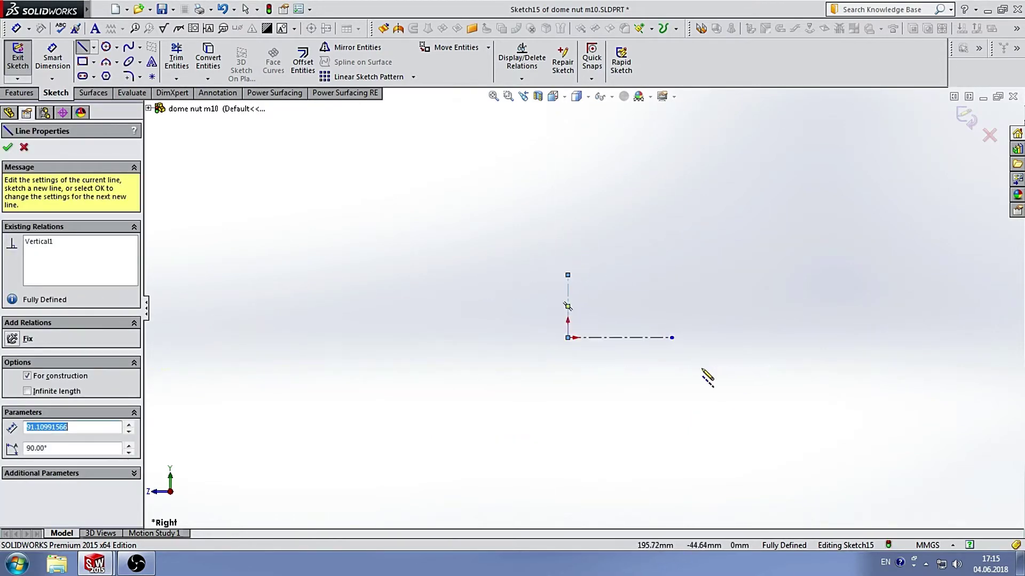
scroll(597, 337, down, 2)
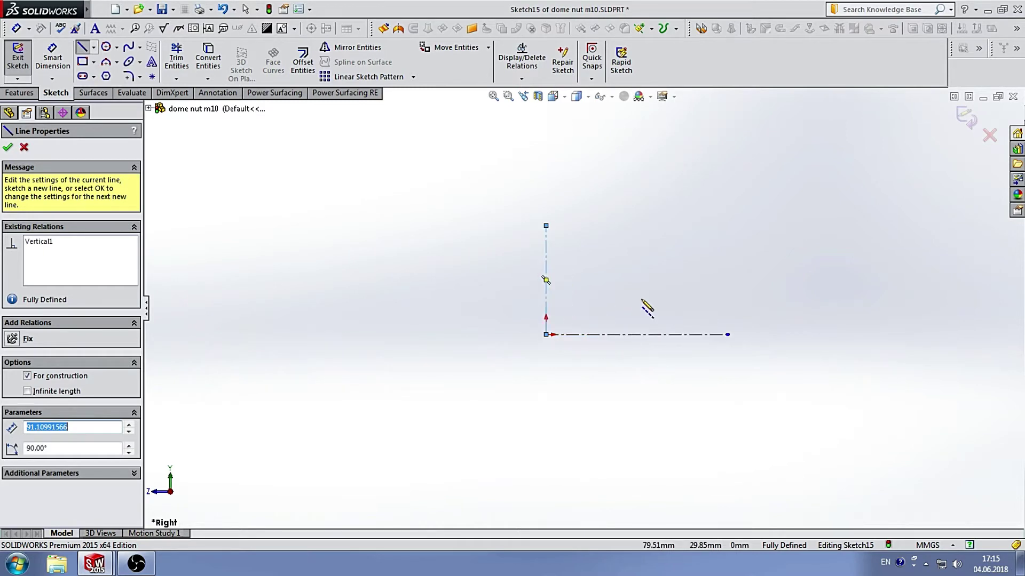
scroll(644, 302, down, 2)
scroll(599, 314, down, 1)
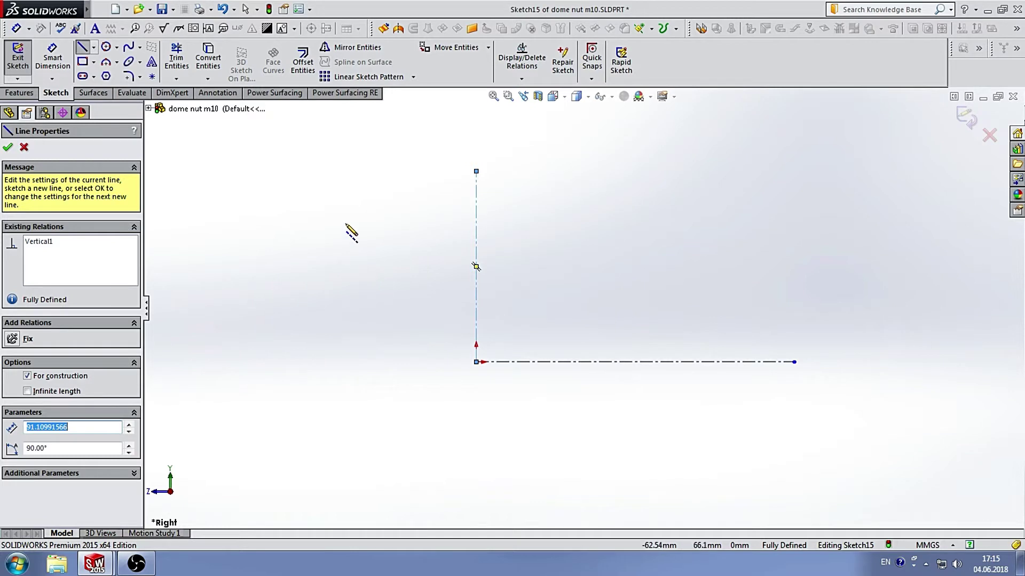
click(94, 47)
click(103, 59)
Sketch the vertical, slanted, flat top and stepped lines of the profile starting at the origin
scroll(507, 344, down, 1)
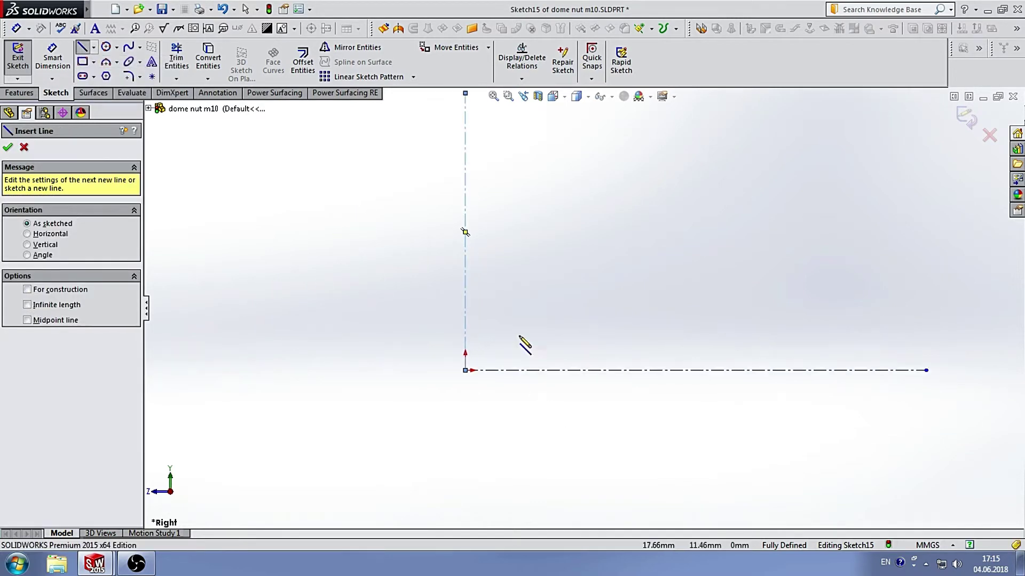
click(465, 370)
click(465, 269)
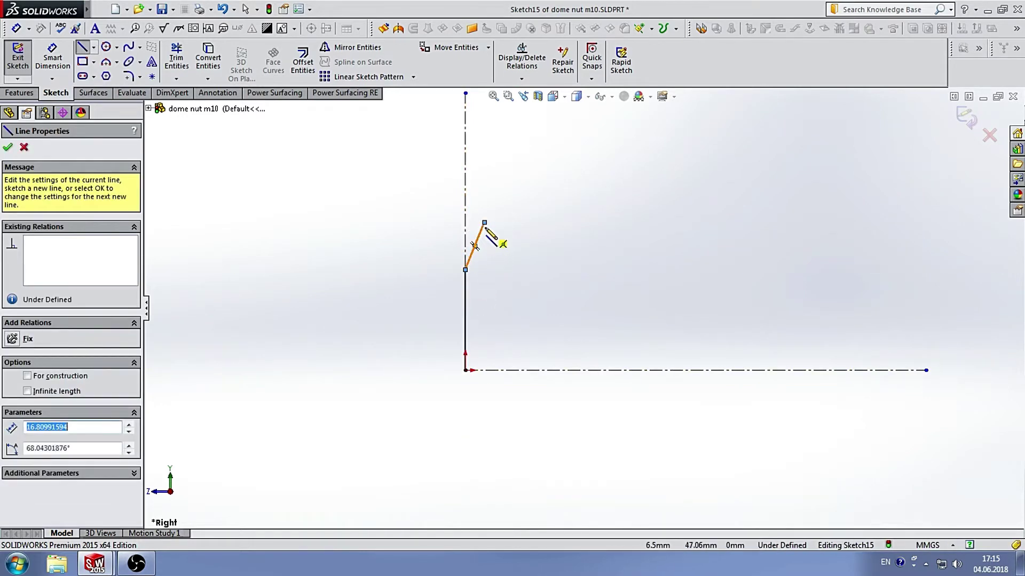
click(484, 222)
click(609, 223)
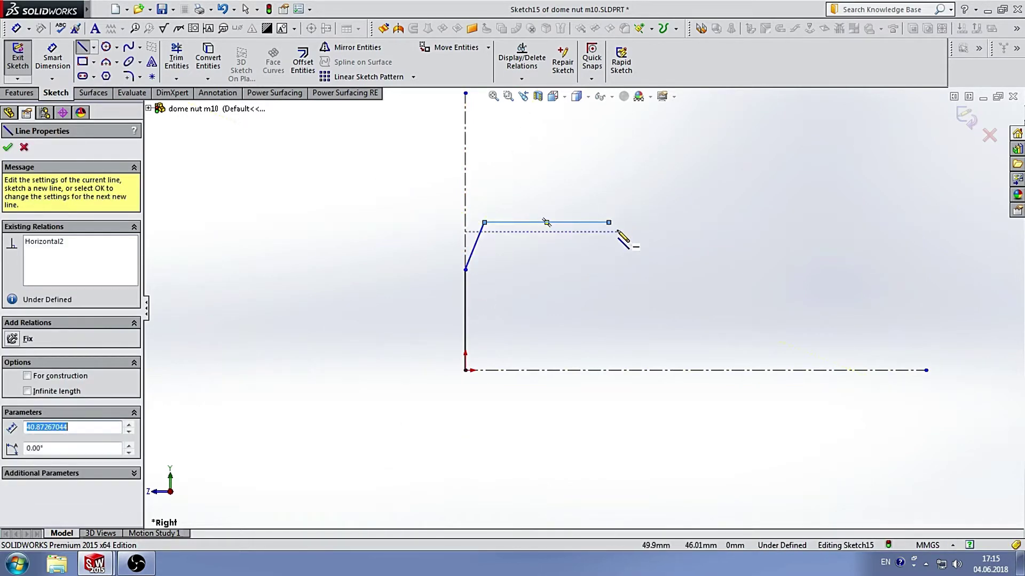
click(623, 254)
scroll(660, 290, up, 2)
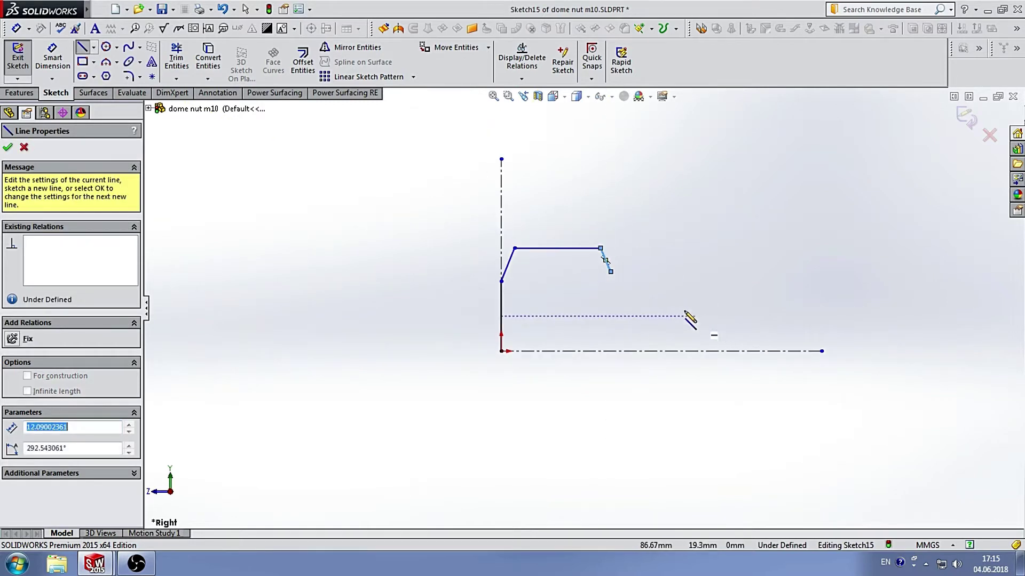
scroll(685, 320, down, 2)
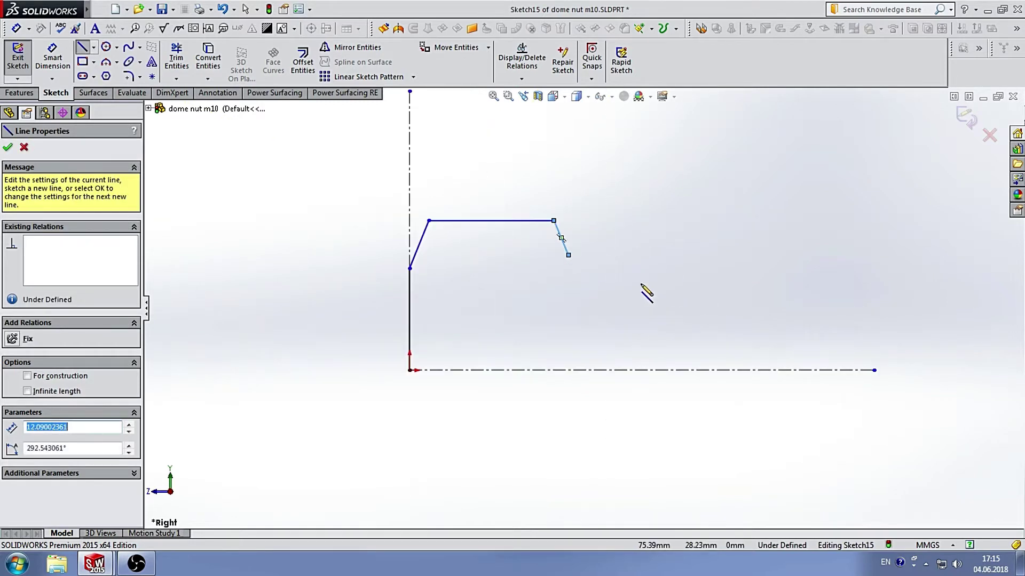
double_click(633, 254)
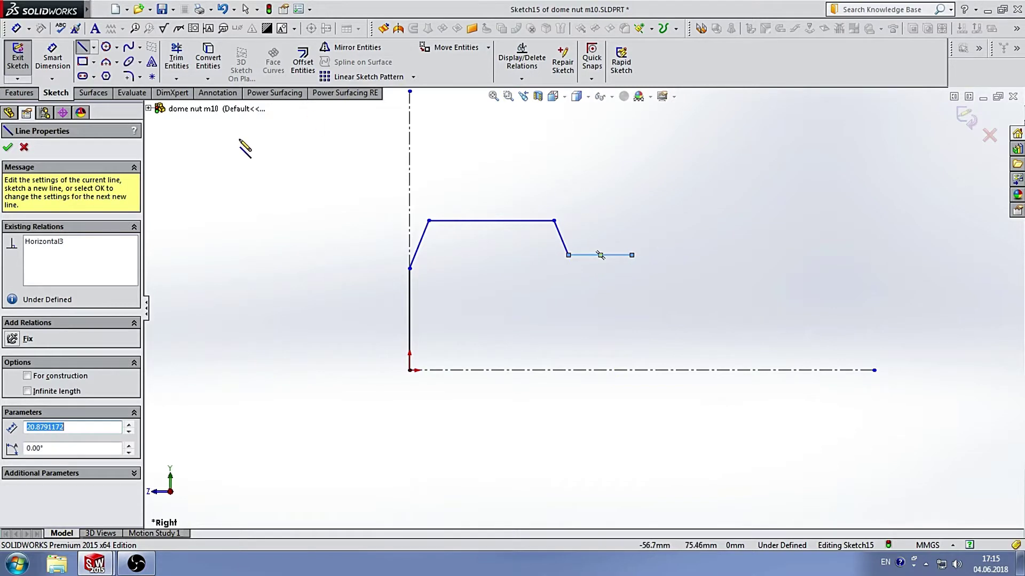
Add a 3-point arc from the step's end down onto the horizontal centerline
click(108, 64)
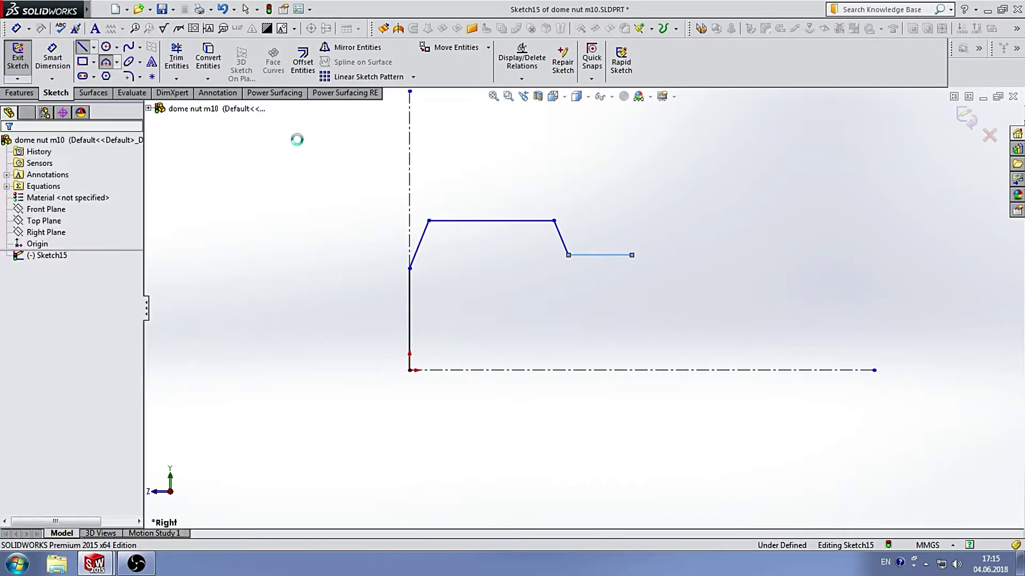
click(633, 255)
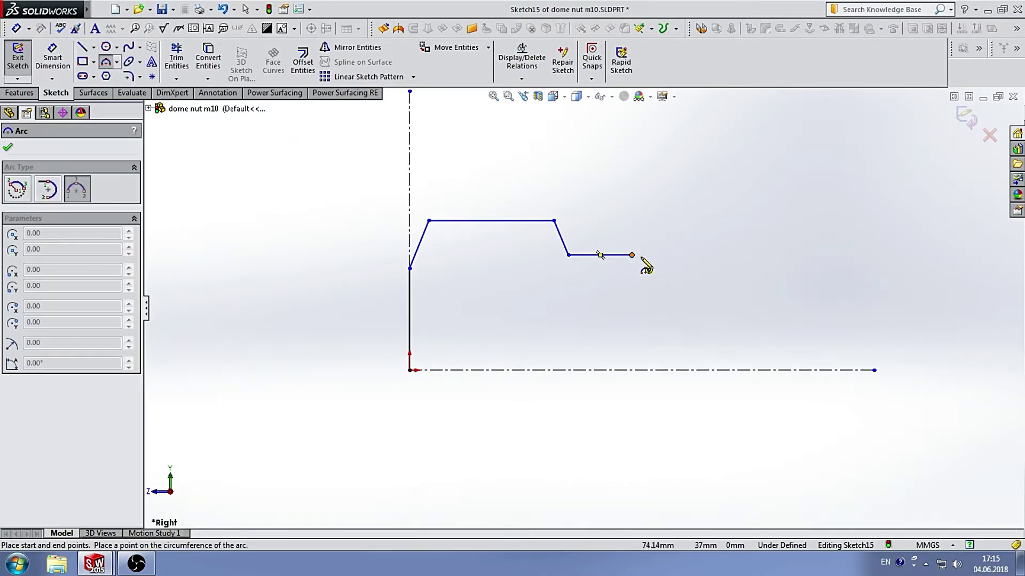
click(779, 371)
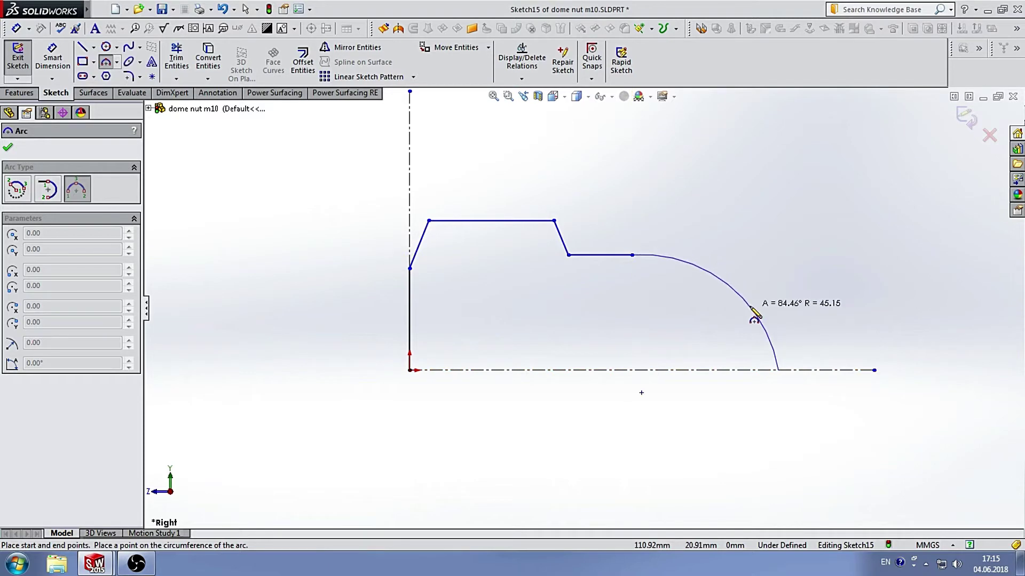
click(750, 308)
click(93, 48)
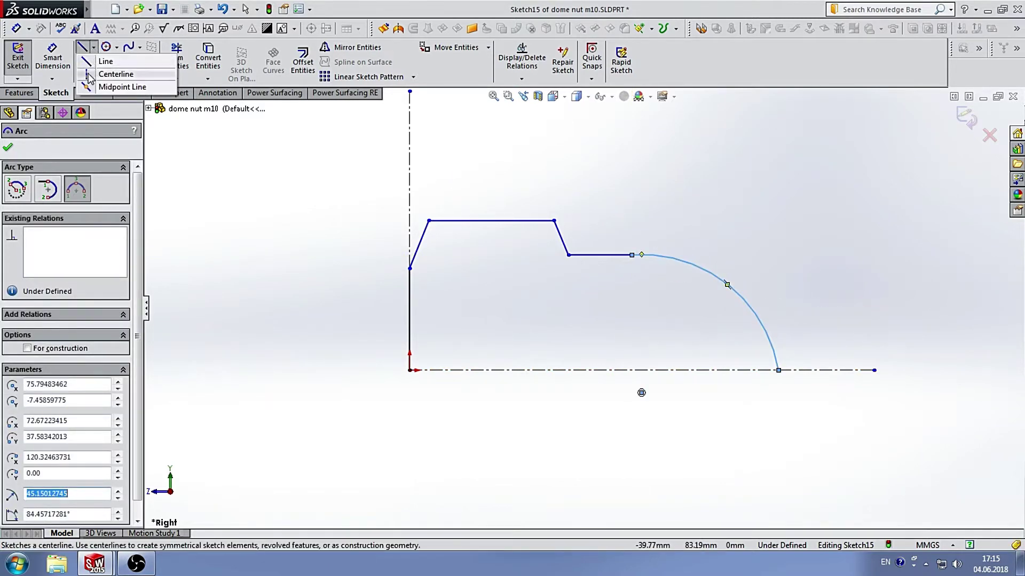
click(112, 73)
Draw a vertical centerline upward from the arc's end point
click(778, 370)
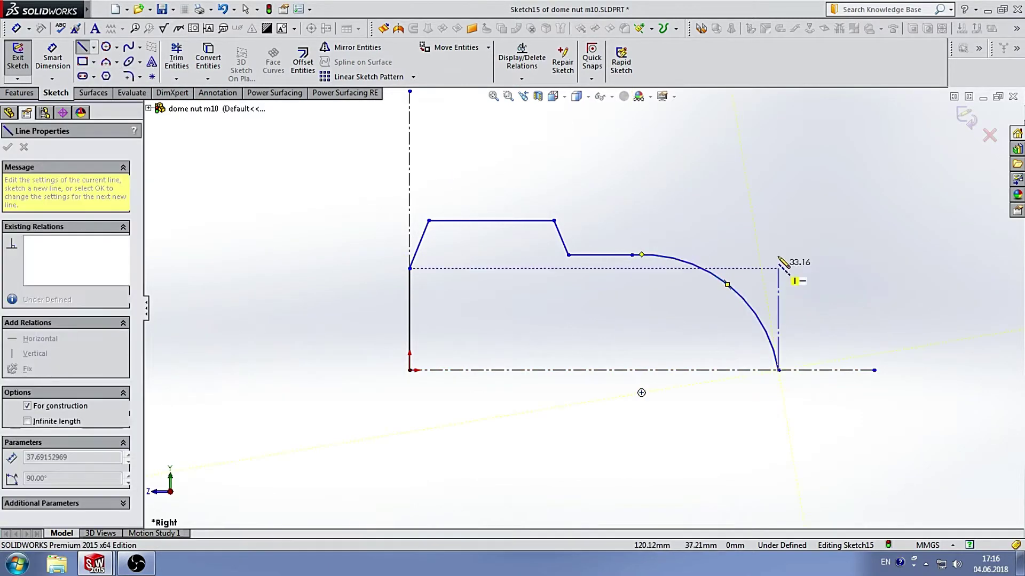
click(778, 231)
scroll(713, 361, up, 3)
scroll(646, 337, down, 2)
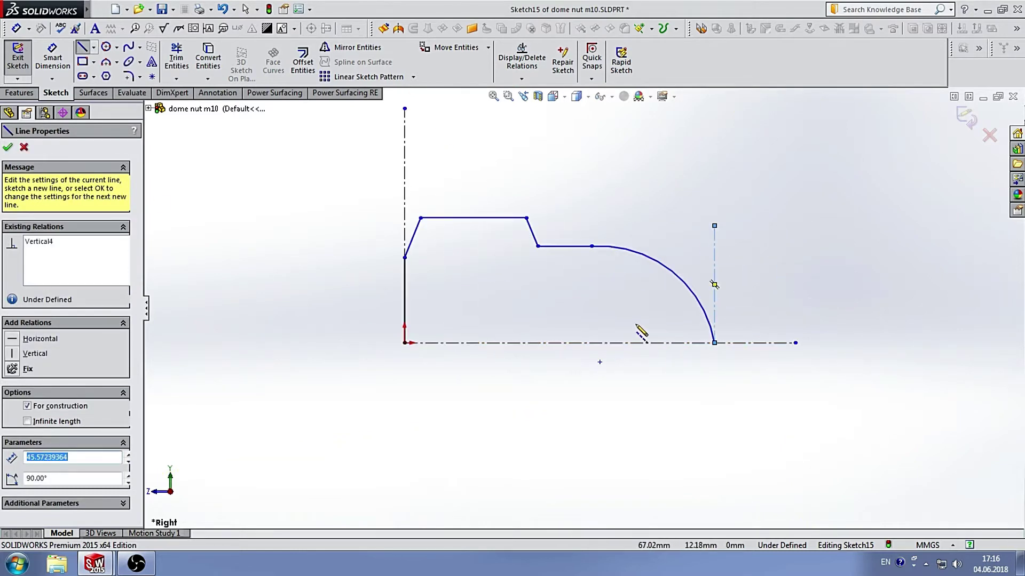
Close the profile with a slanted inner line and a horizontal line to the left edge
click(93, 47)
click(110, 58)
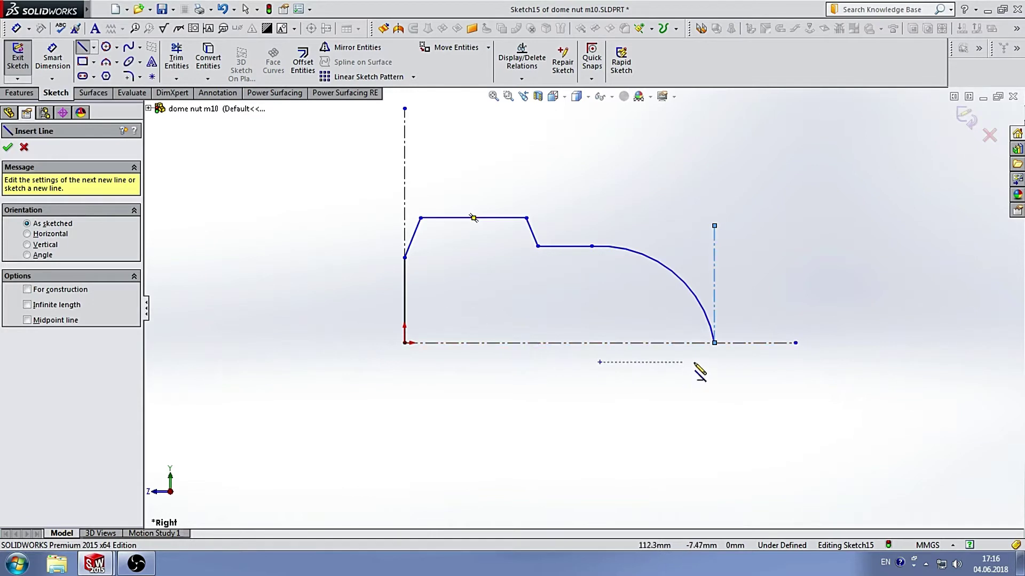
click(715, 343)
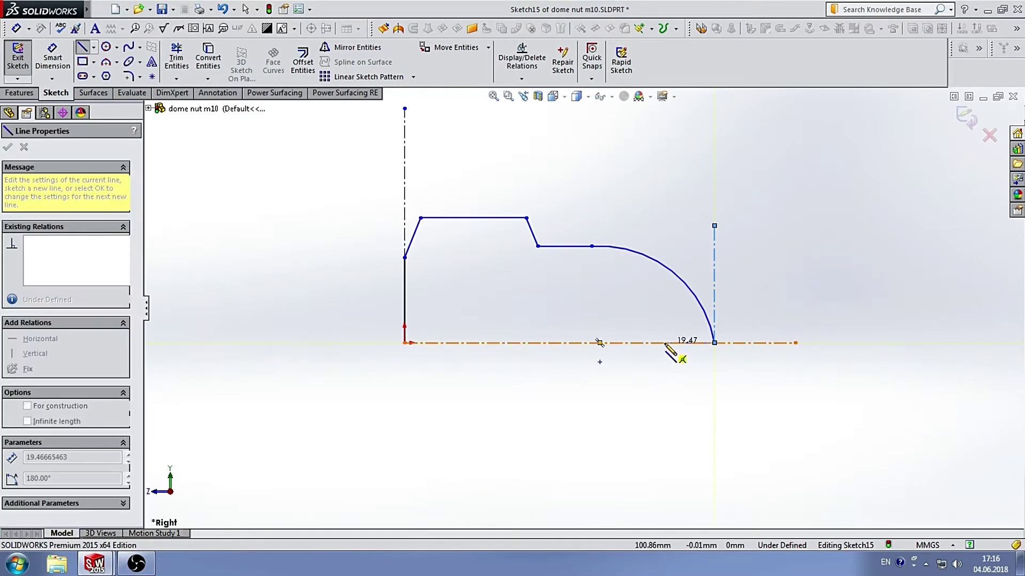
click(644, 293)
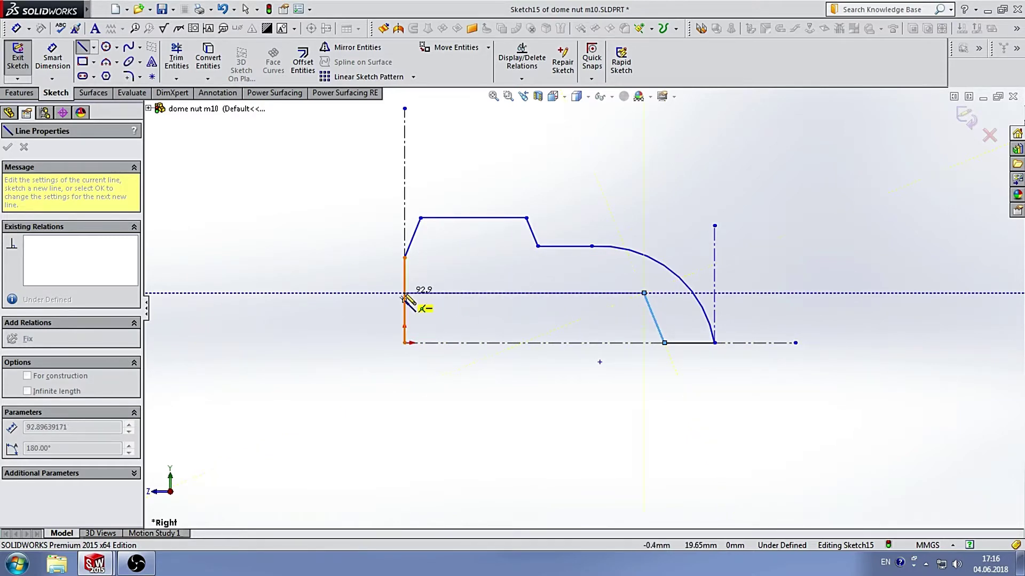
click(405, 294)
key(Escape)
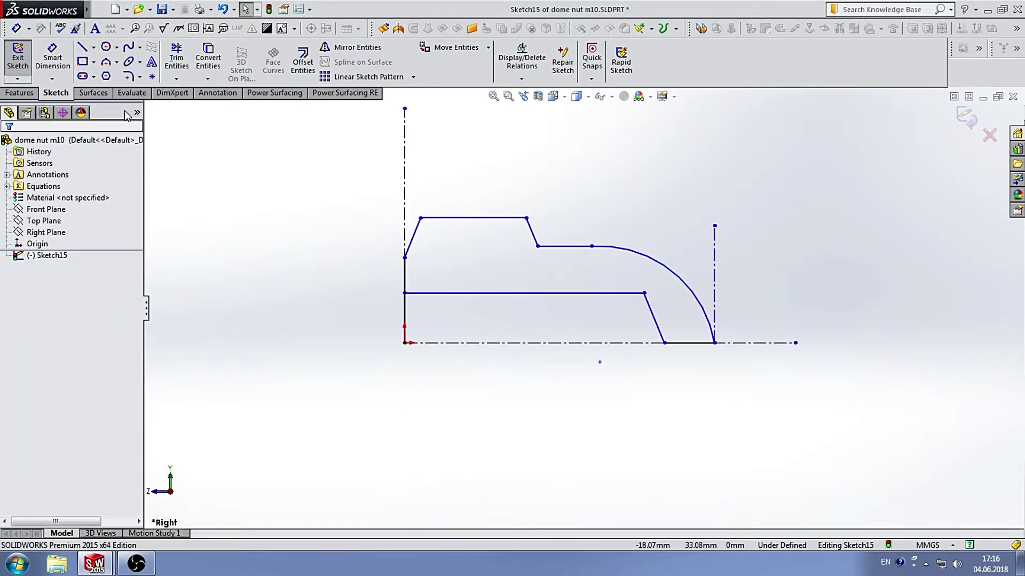
click(165, 59)
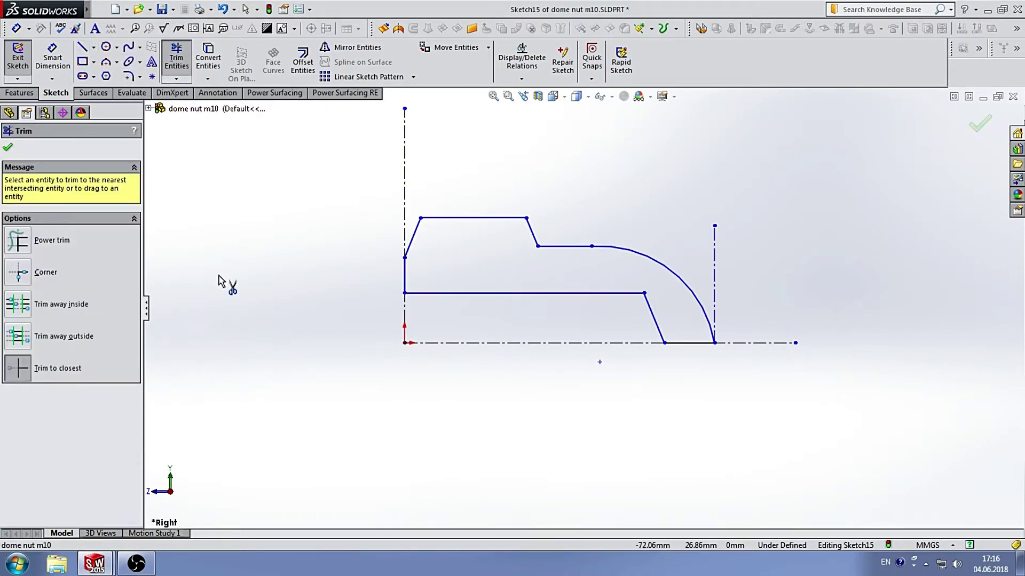
Dimension the top edge against the centerline at 20 mm
click(8, 148)
click(52, 58)
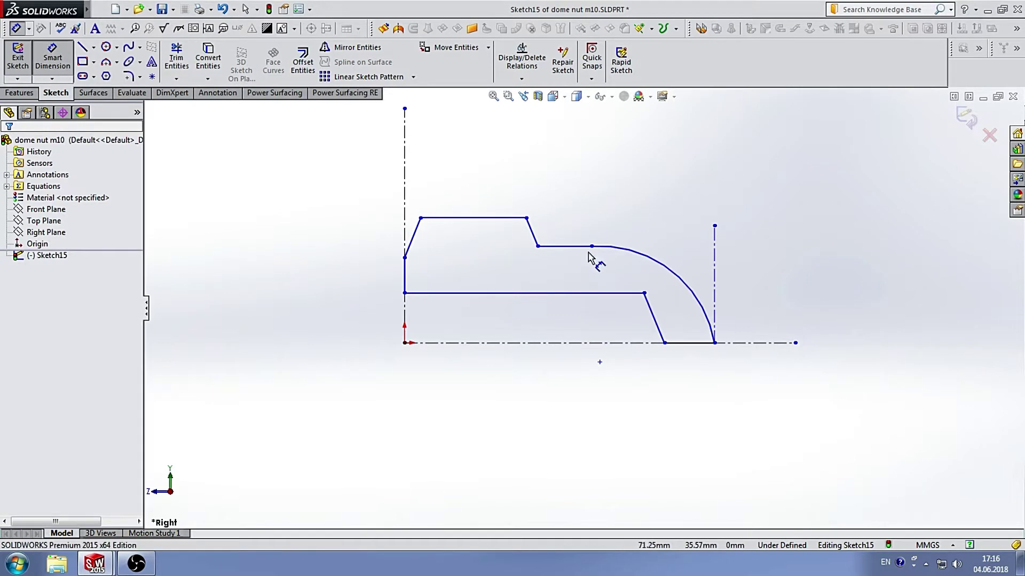
scroll(570, 308, up, 3)
scroll(555, 304, down, 3)
scroll(515, 240, up, 1)
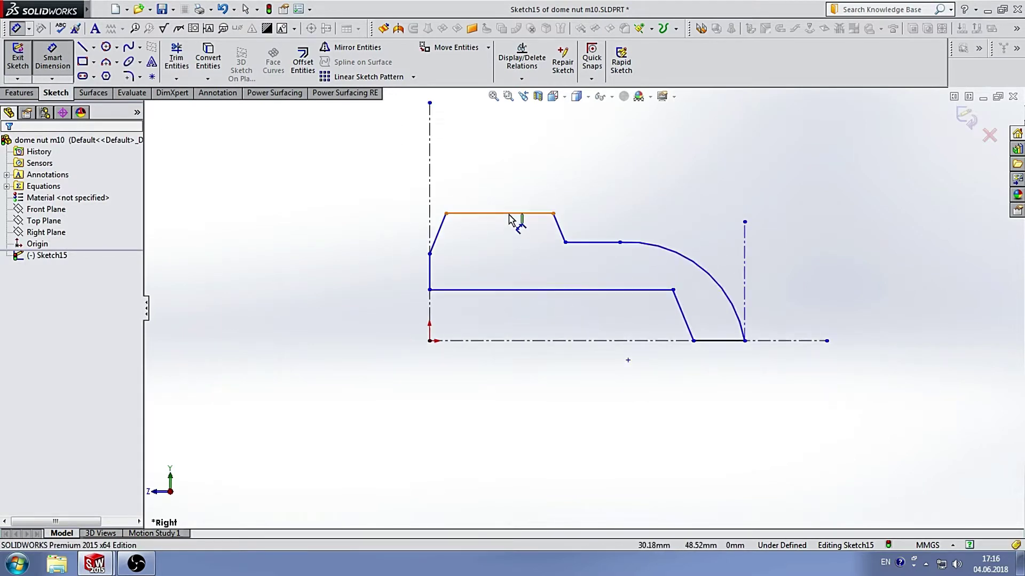
click(514, 214)
click(517, 340)
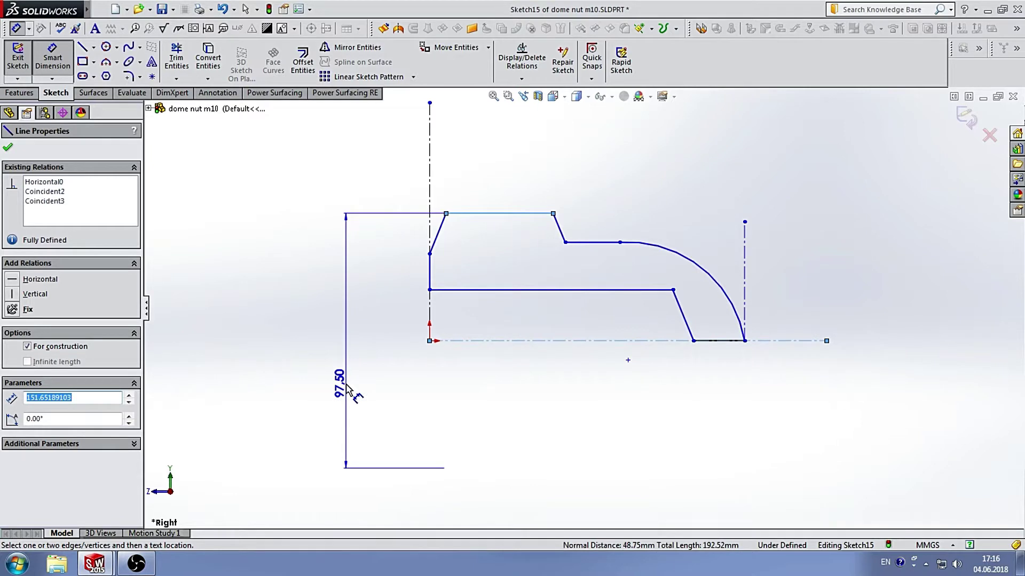
click(347, 390)
text(20)
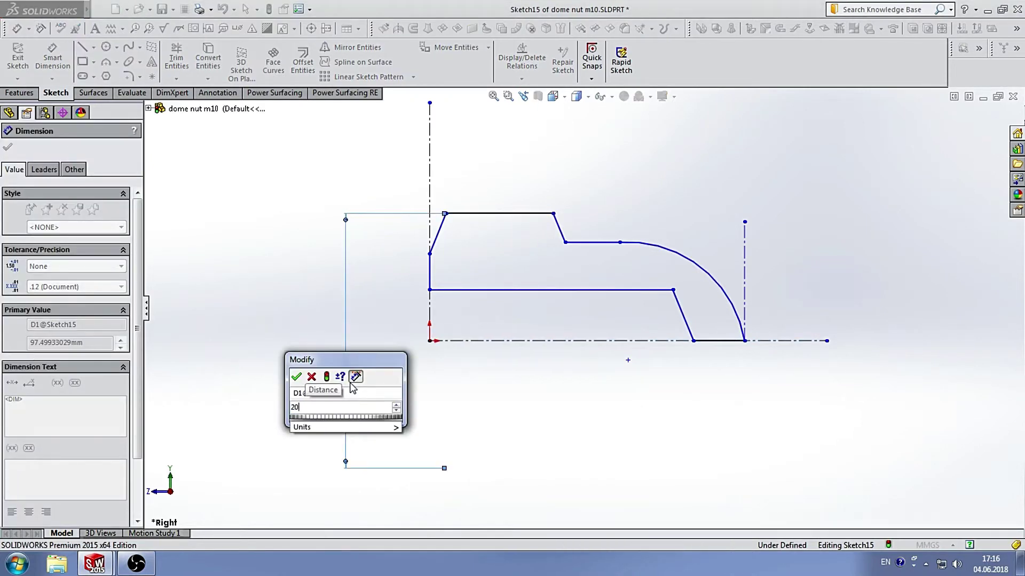
key(Return)
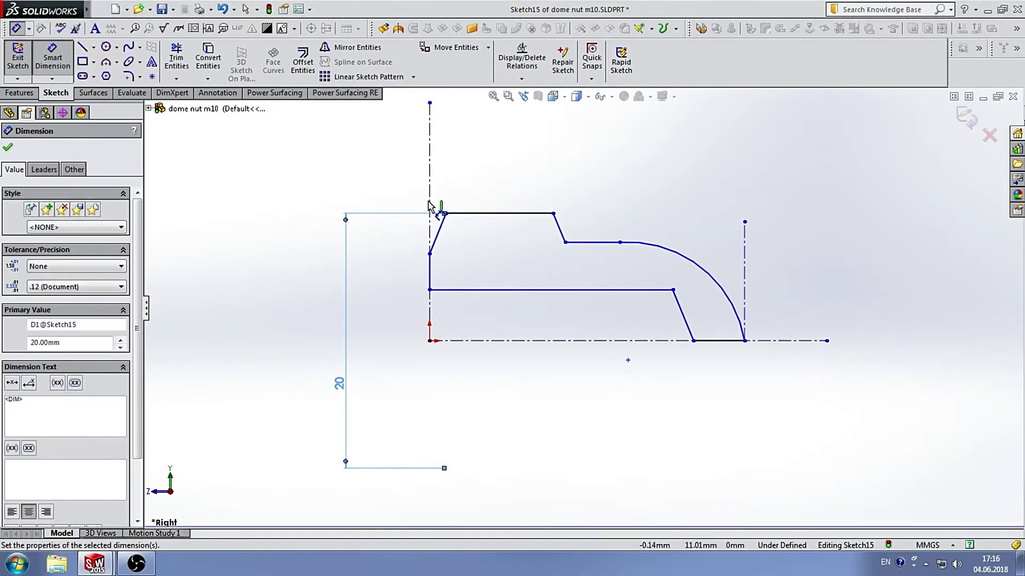
Set both upper slanted edges to 25° from their vertical centerlines
click(441, 233)
click(429, 184)
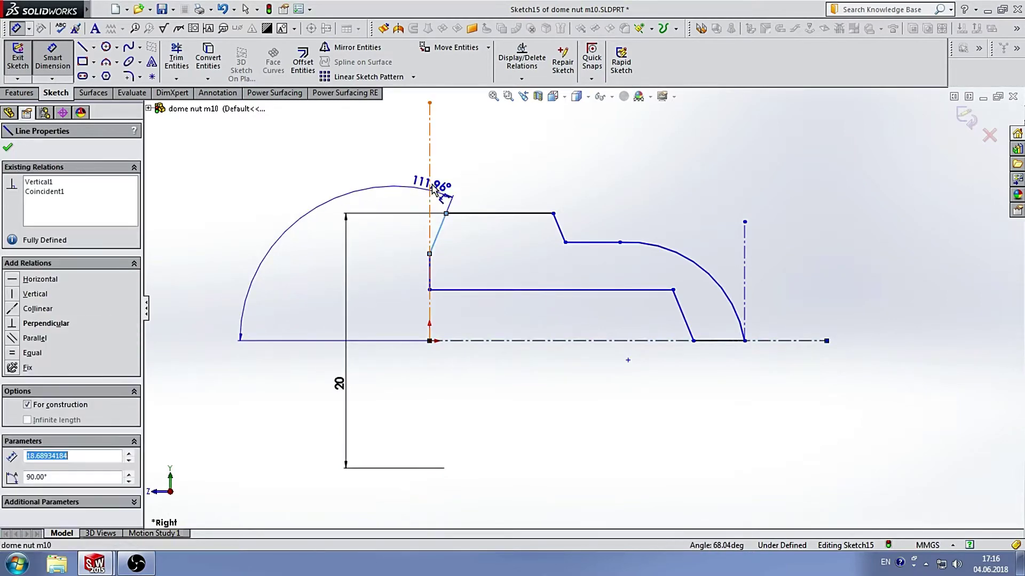
click(451, 160)
text(25)
key(Return)
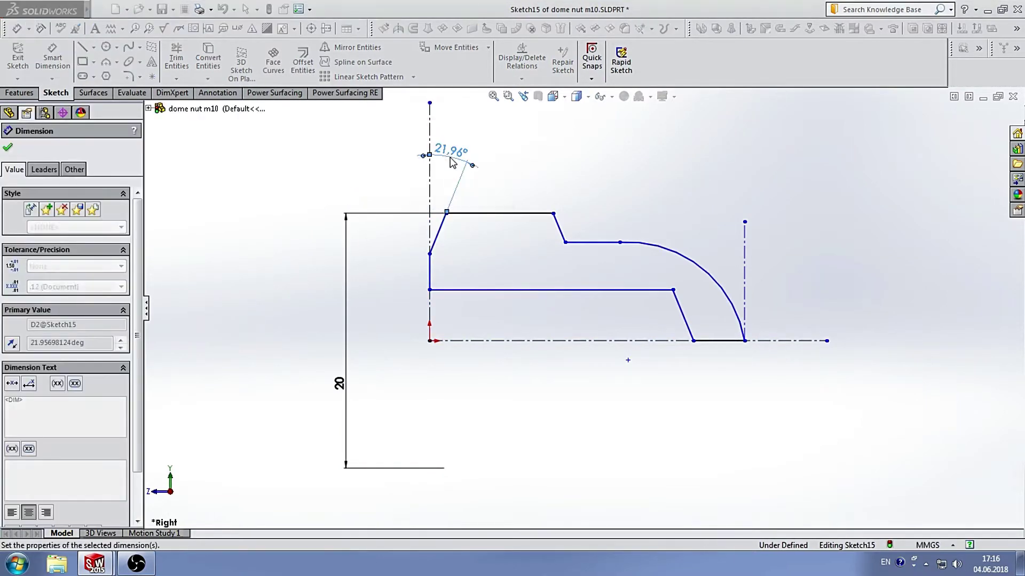
click(562, 233)
click(745, 245)
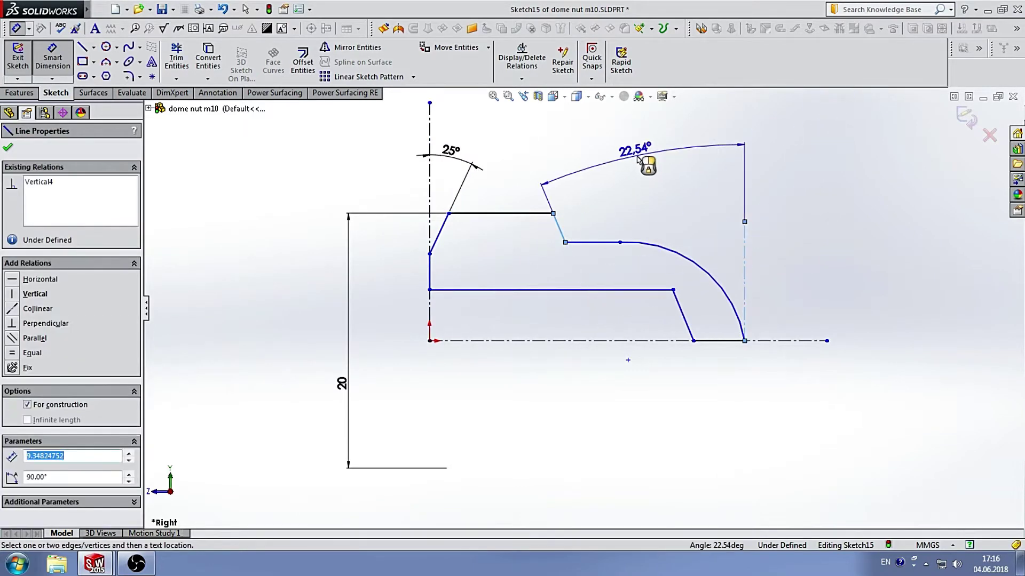
click(637, 158)
text(25)
key(Return)
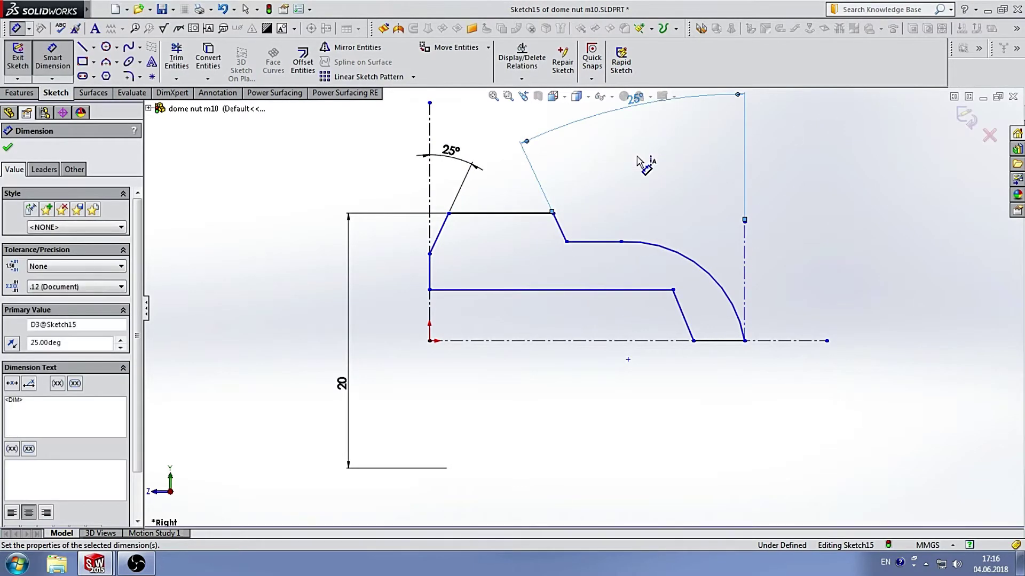
click(812, 201)
scroll(646, 305, up, 3)
scroll(574, 329, down, 3)
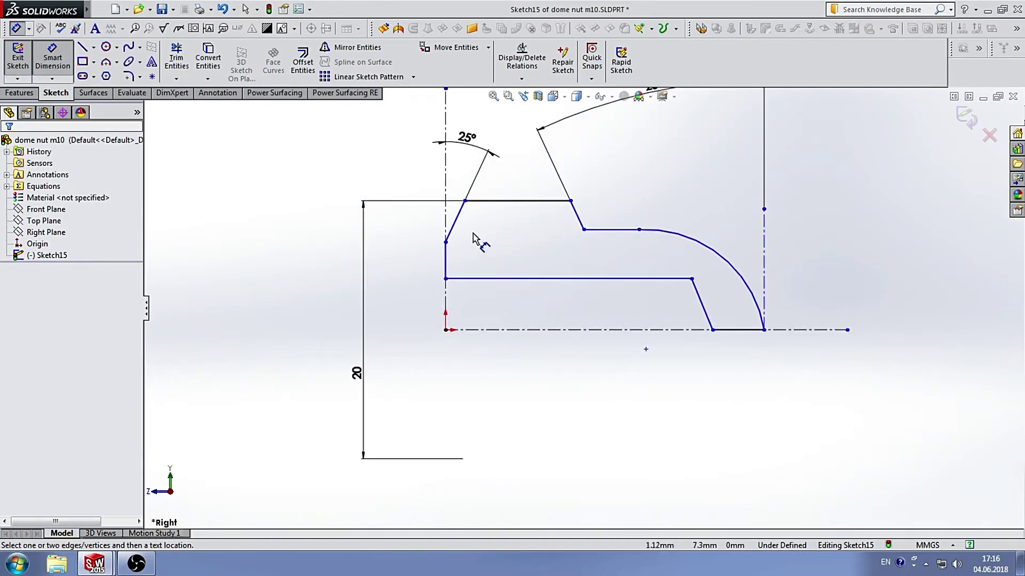
Dimension the top step width at 8 mm from the left vertical line
click(446, 262)
click(584, 229)
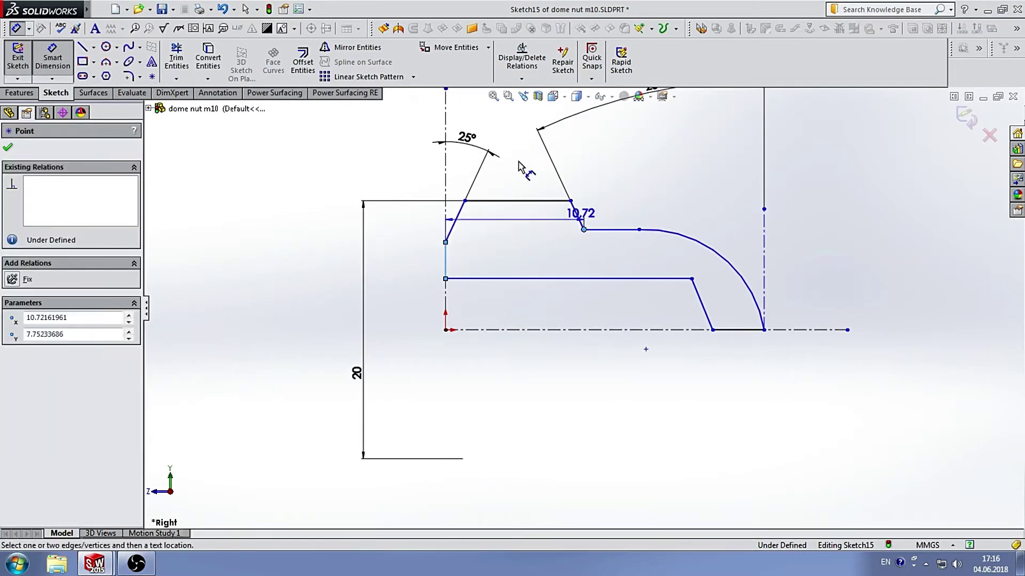
click(513, 138)
text(8)
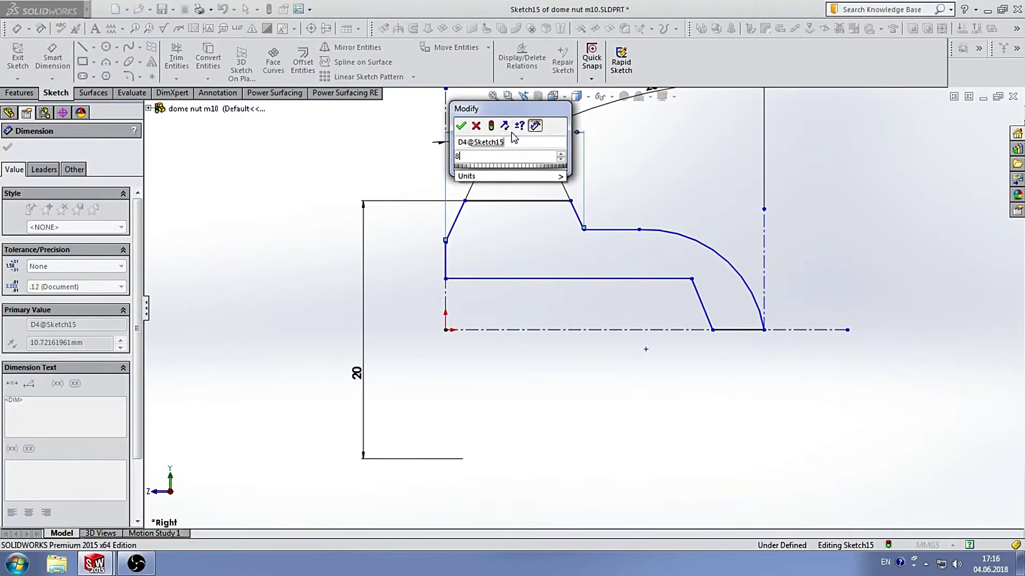
key(Return)
scroll(633, 269, up, 3)
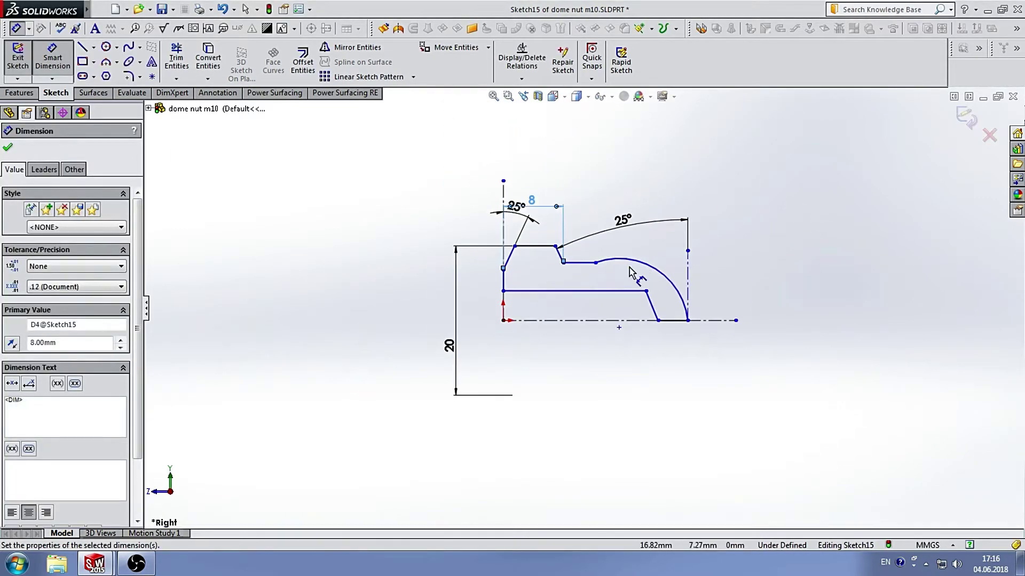
scroll(629, 298, down, 3)
key(Escape)
Make the arc tangent to the short horizontal line
click(545, 258)
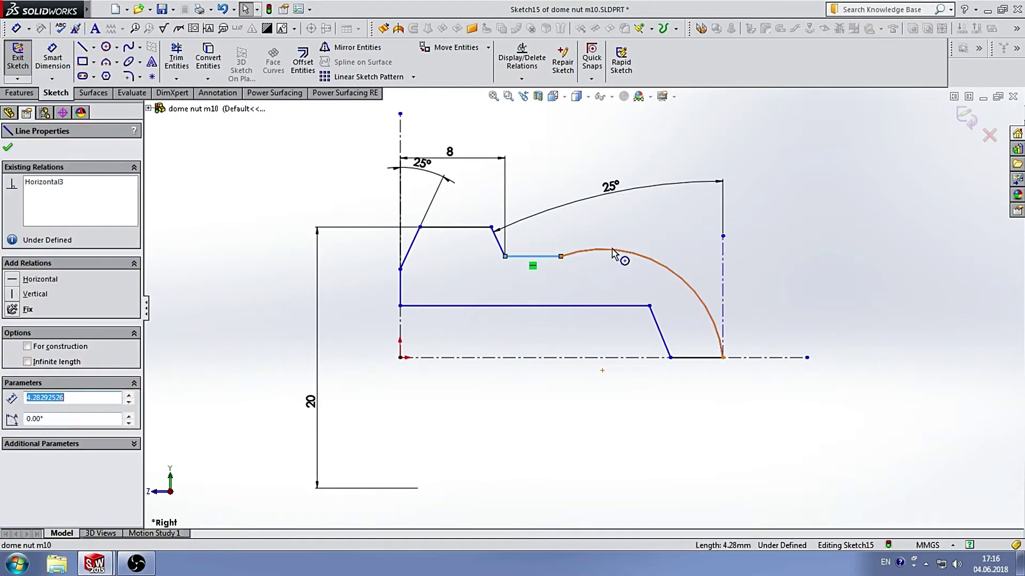
ctrl+click(614, 252)
click(38, 353)
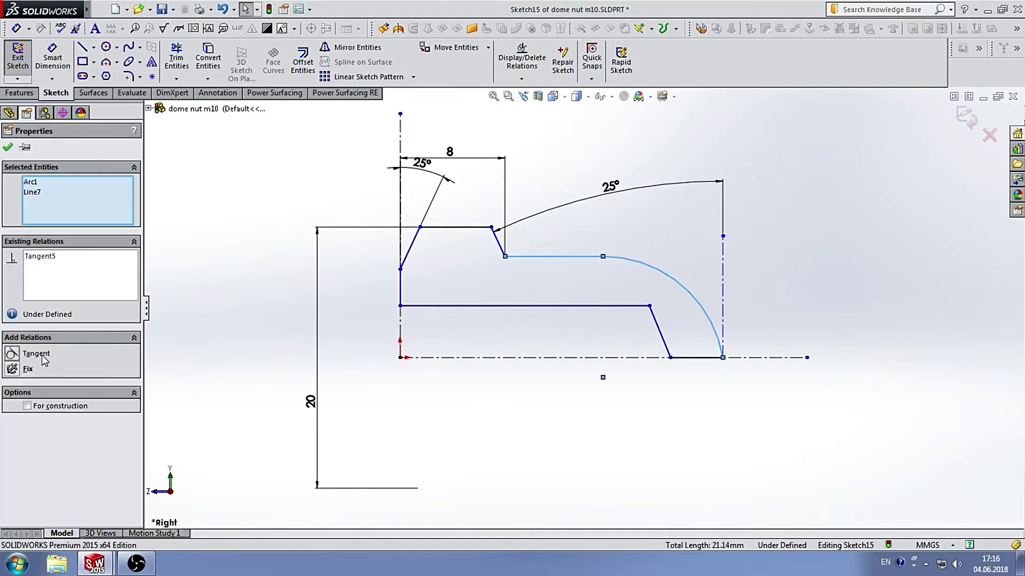
click(563, 283)
Give the short horizontal line a 15 mm diameter dimension about the centerline
key(d)
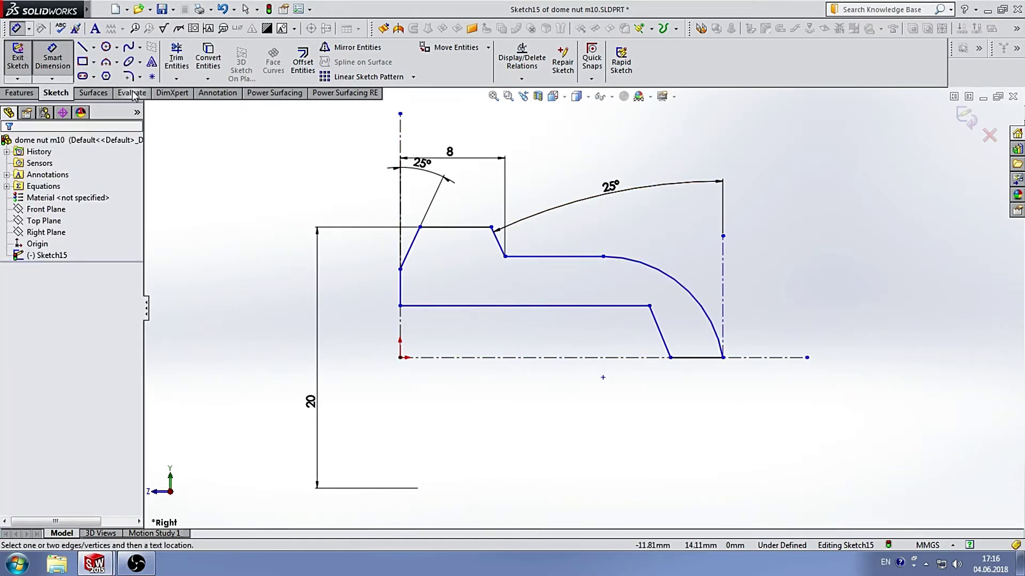
click(561, 257)
click(571, 358)
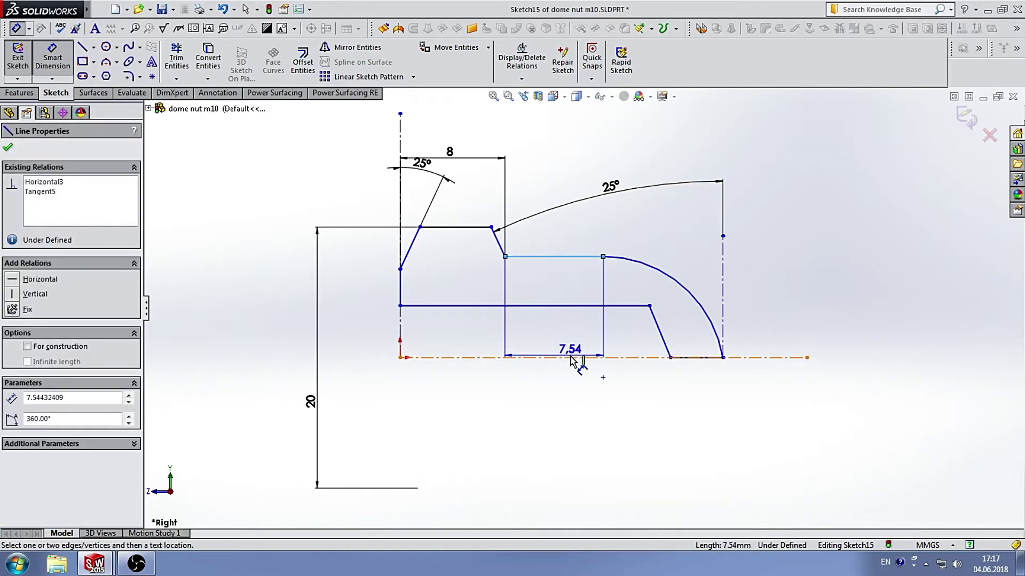
click(880, 394)
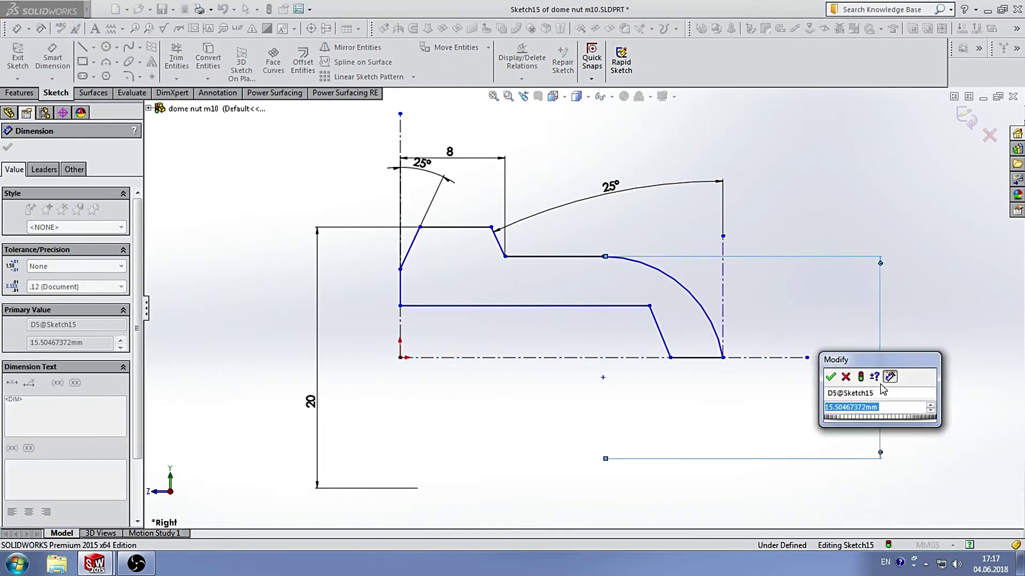
text(15)
key(Return)
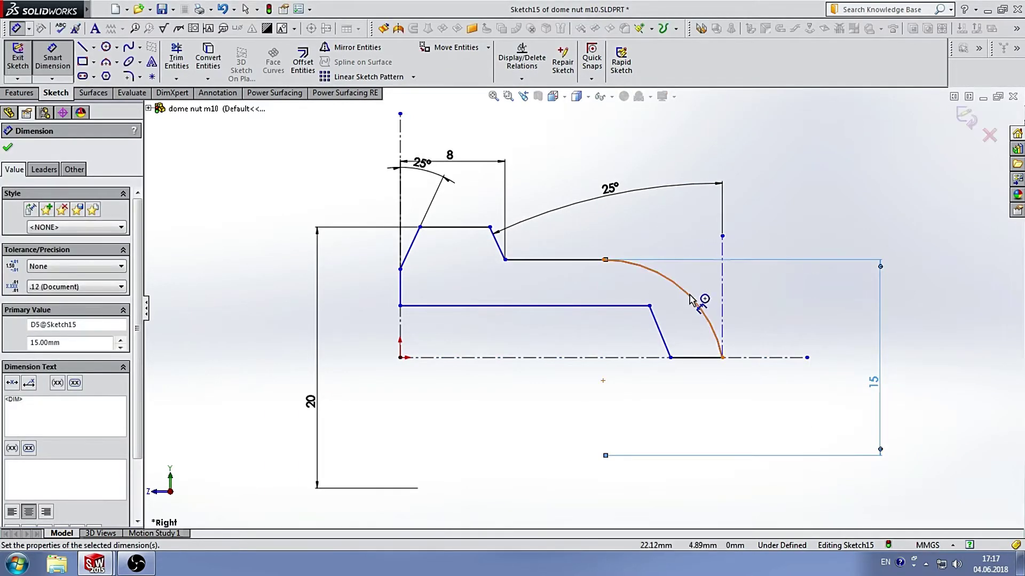
Set an 18 mm distance from the arc's lower end to the vertical centerline
click(723, 358)
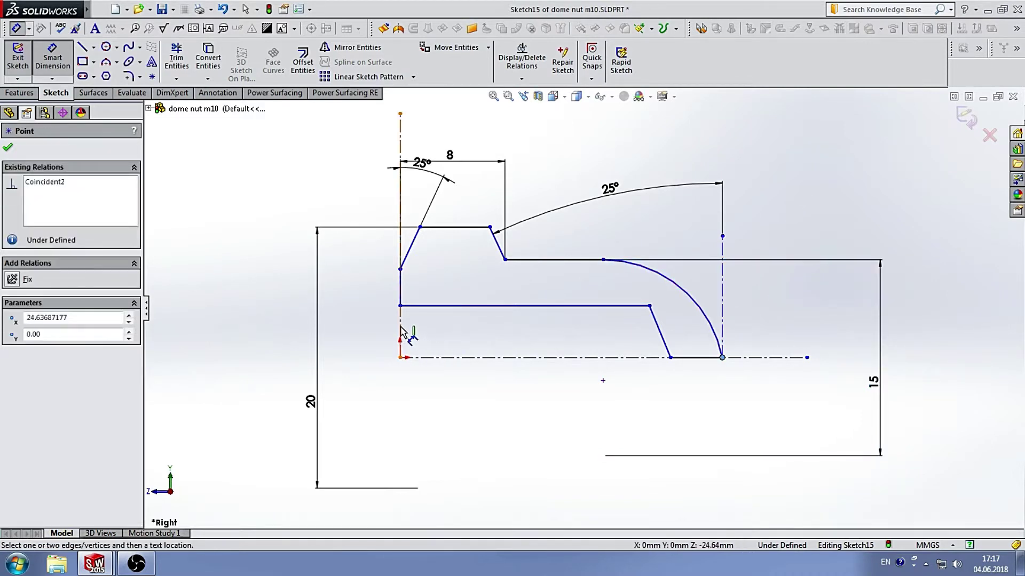
click(402, 332)
scroll(583, 308, up, 3)
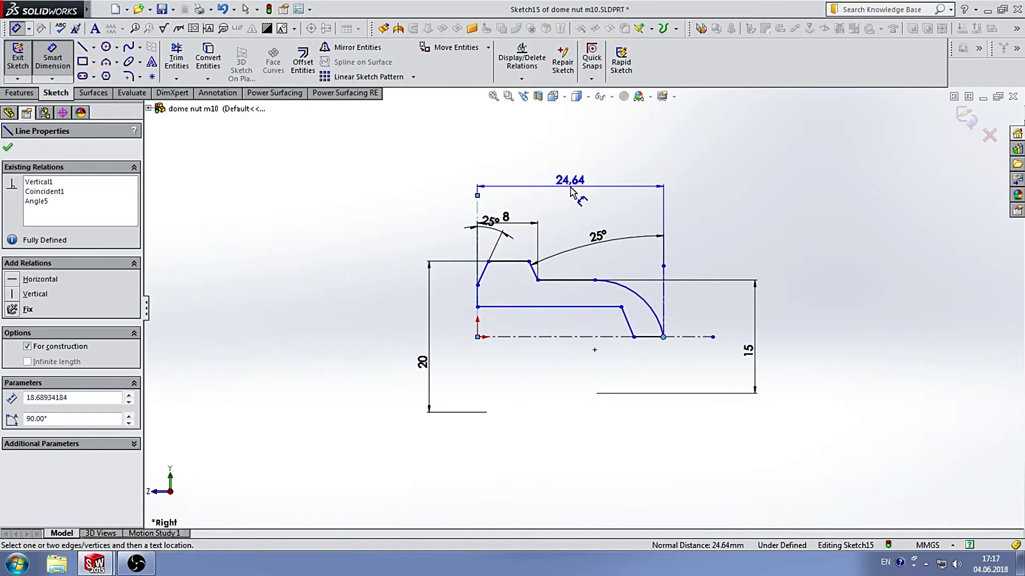
click(567, 185)
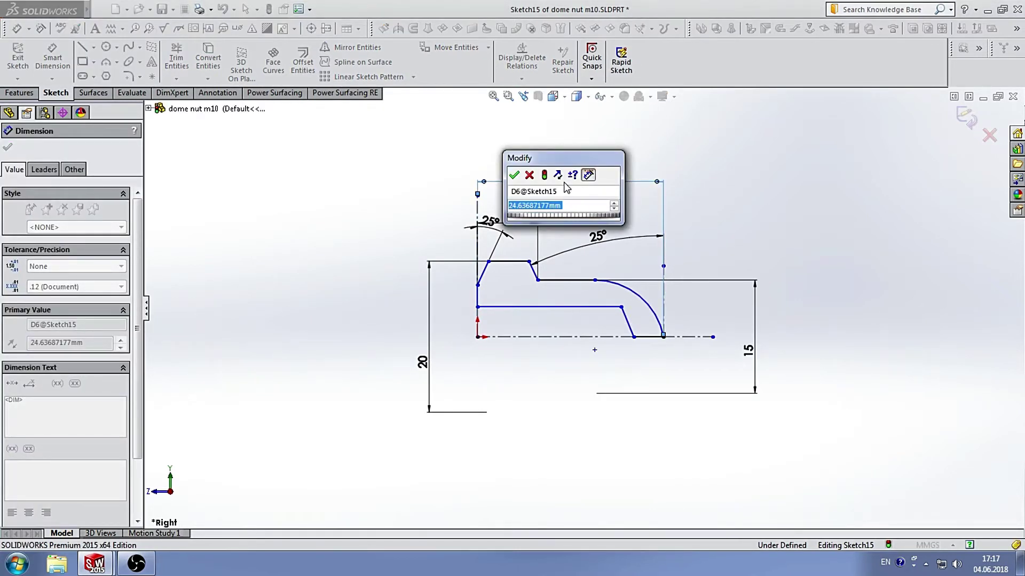
text(18)
key(Return)
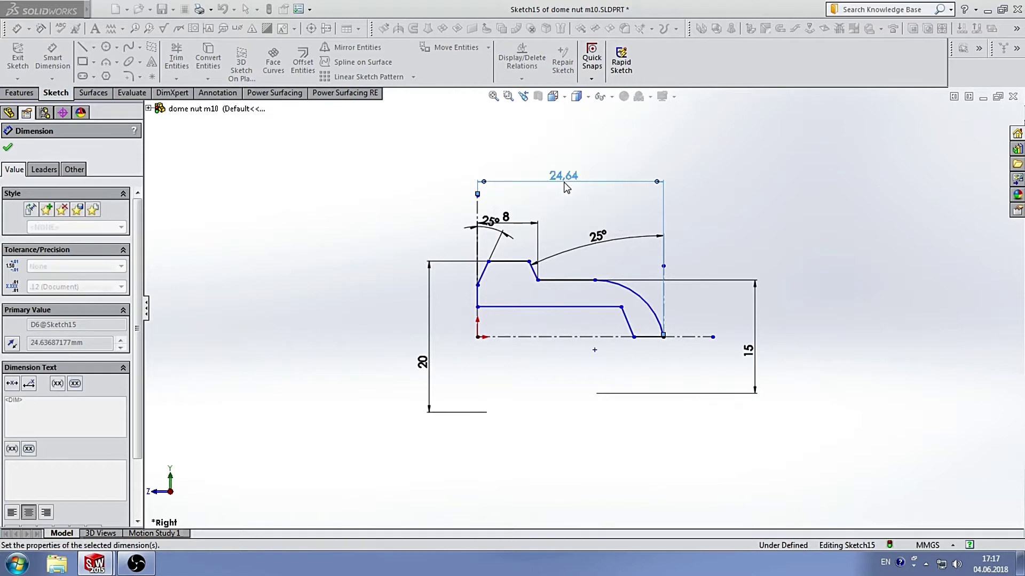
click(675, 202)
scroll(599, 320, down, 2)
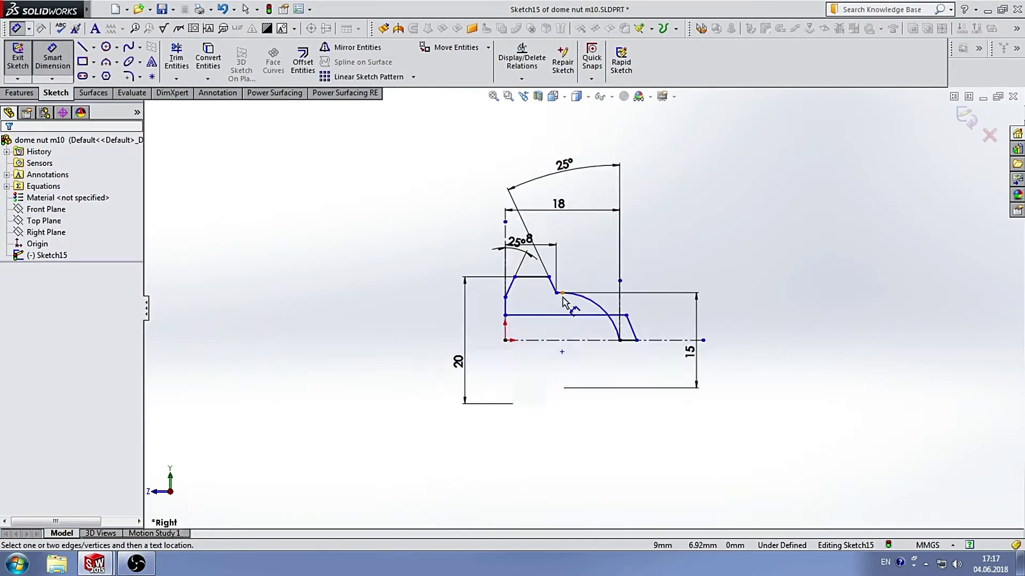
scroll(640, 363, down, 2)
scroll(668, 388, down, 2)
Drag the bottom endpoint and the inner slanted line's top end leftward
key(Escape)
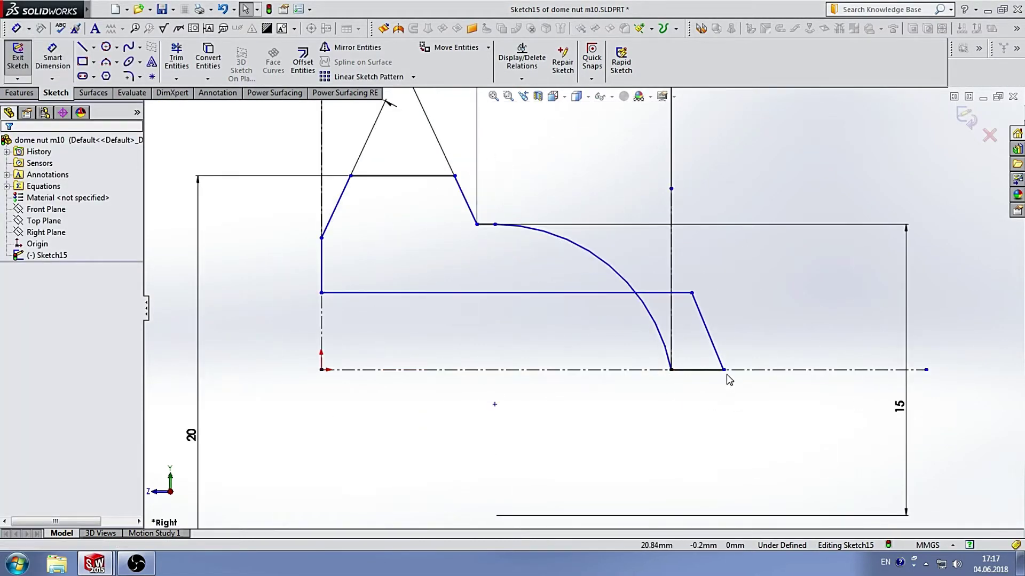
drag(723, 369, 589, 369)
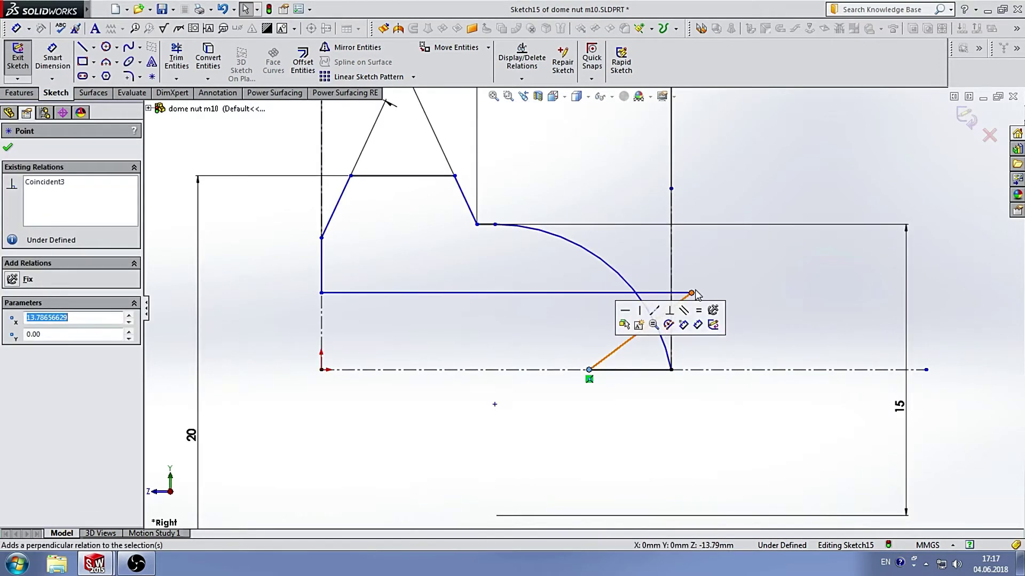
drag(692, 293, 559, 305)
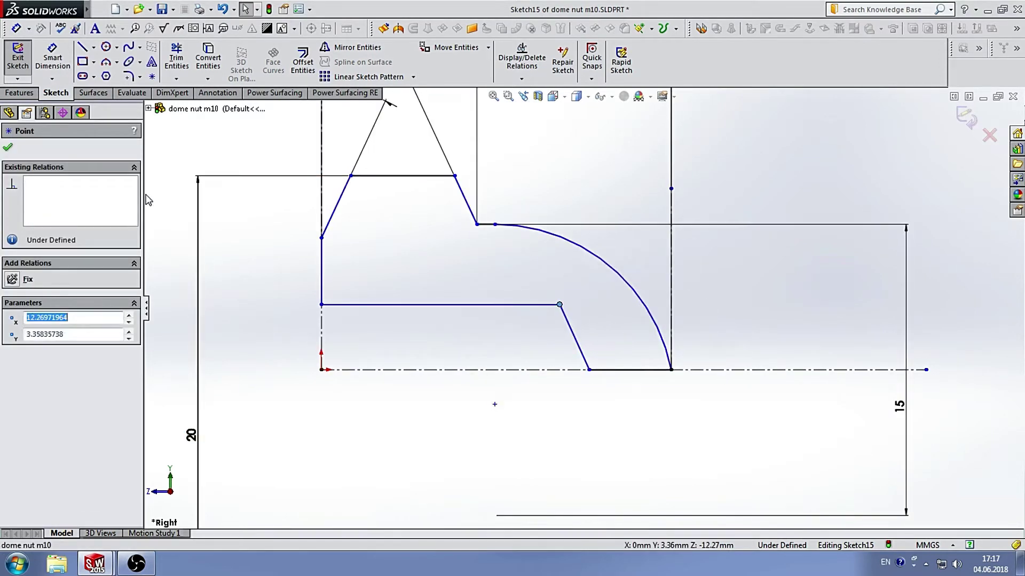
Chamfer the inner line's left corner with a 1 mm equal-distance chamfer
click(140, 81)
click(166, 104)
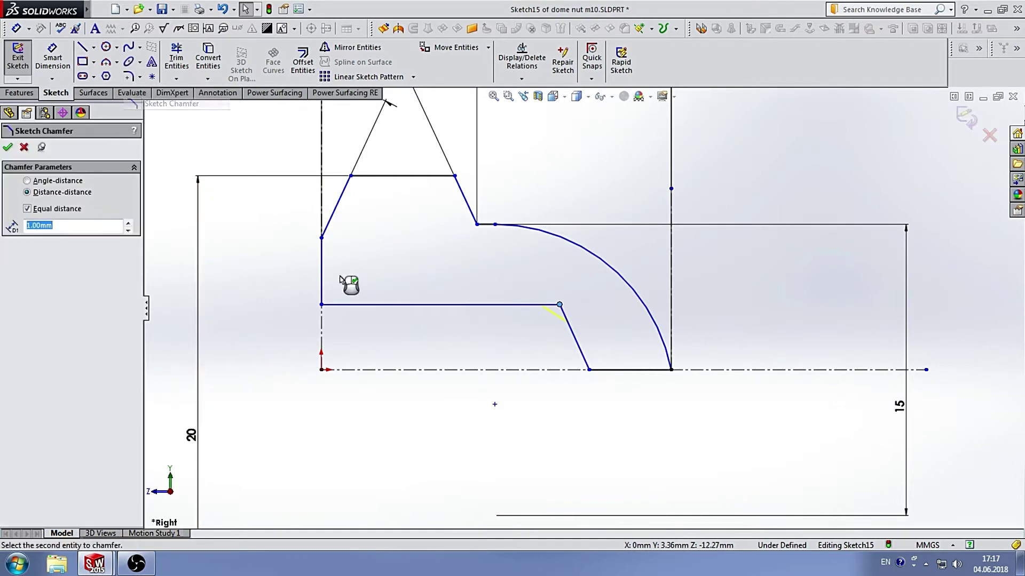
click(339, 304)
click(332, 304)
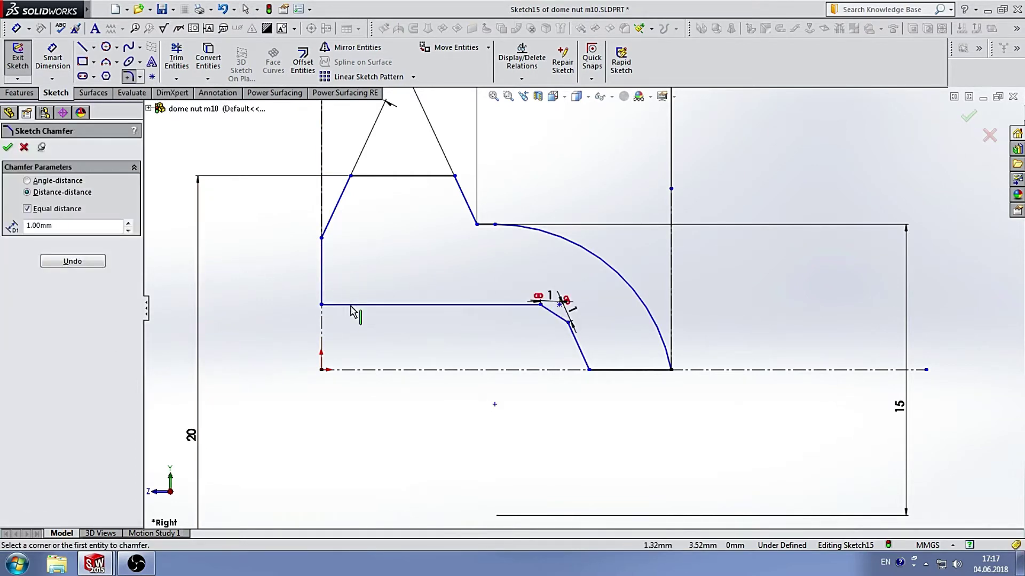
key(Escape)
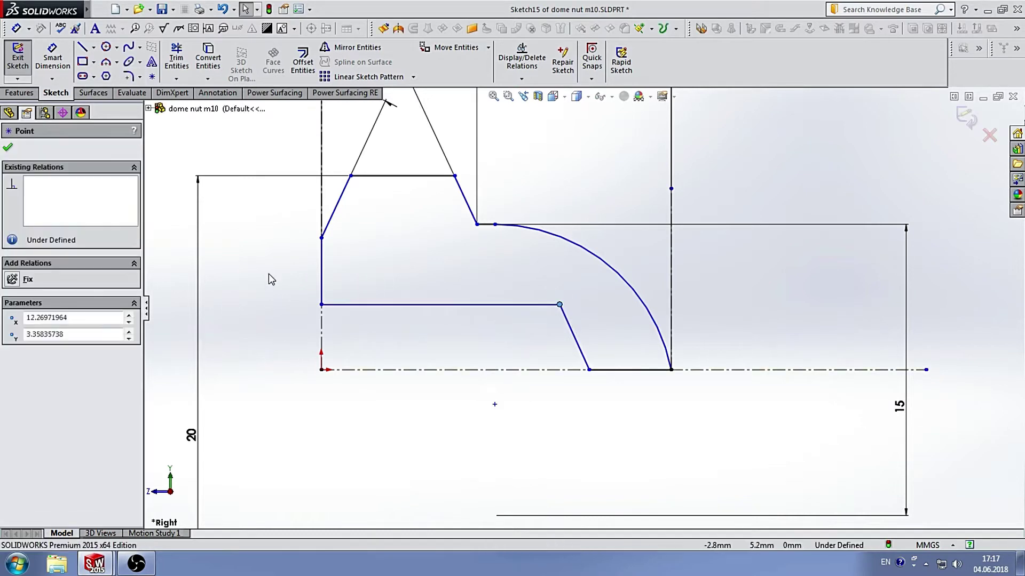
click(322, 306)
click(140, 77)
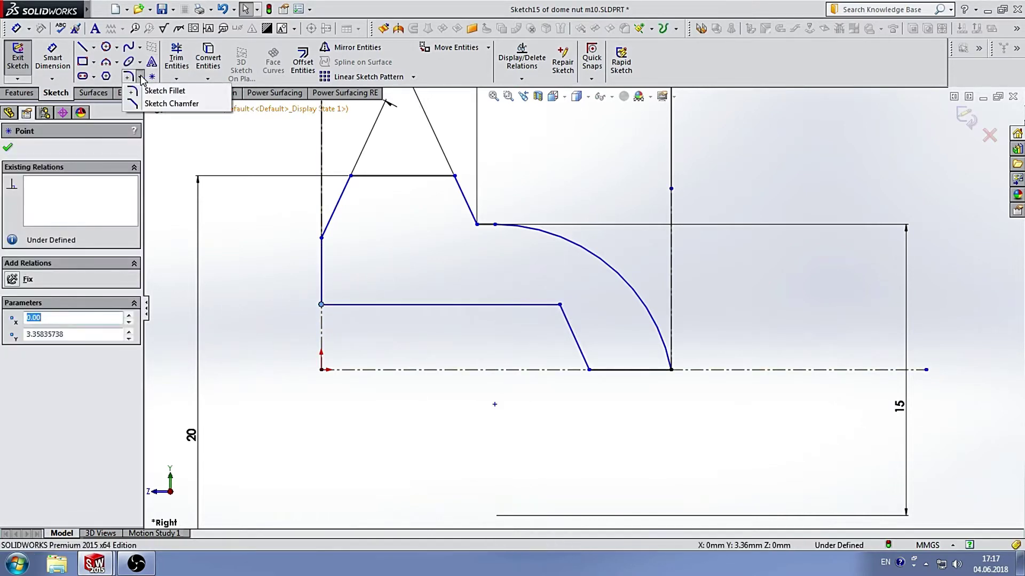
click(167, 103)
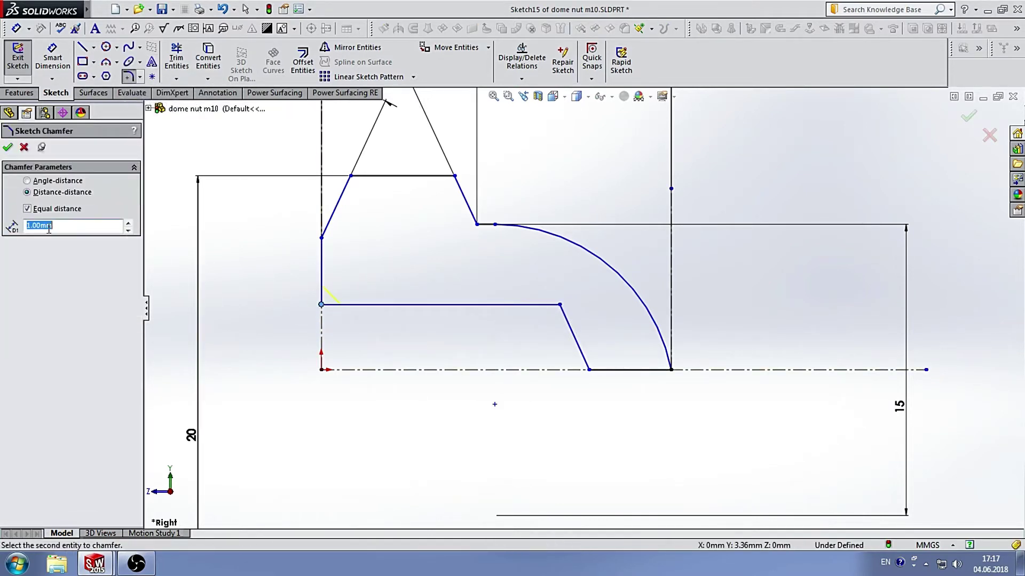
click(8, 148)
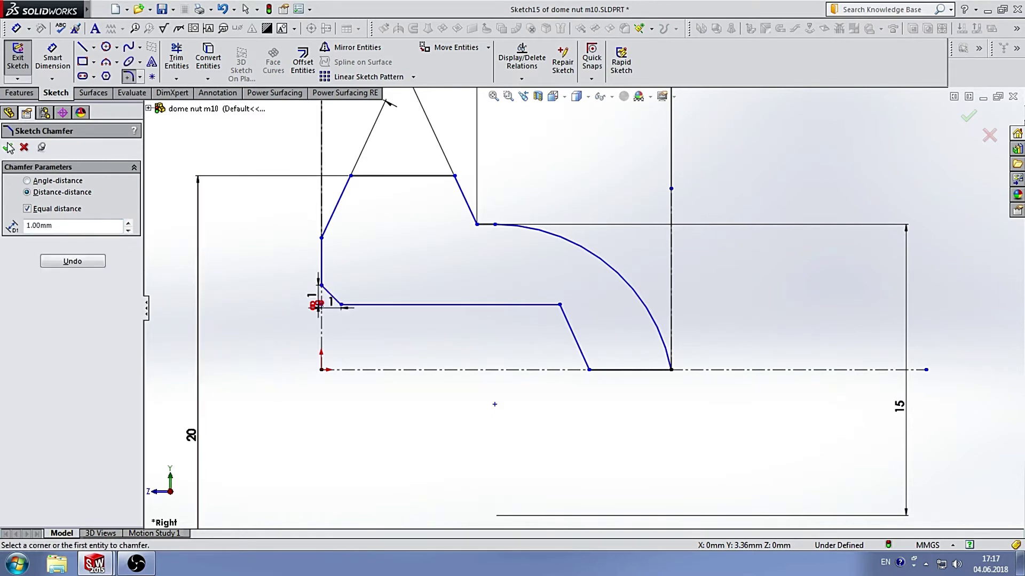
click(8, 148)
Make the short vertical line collinear with the other vertical profile line
click(370, 257)
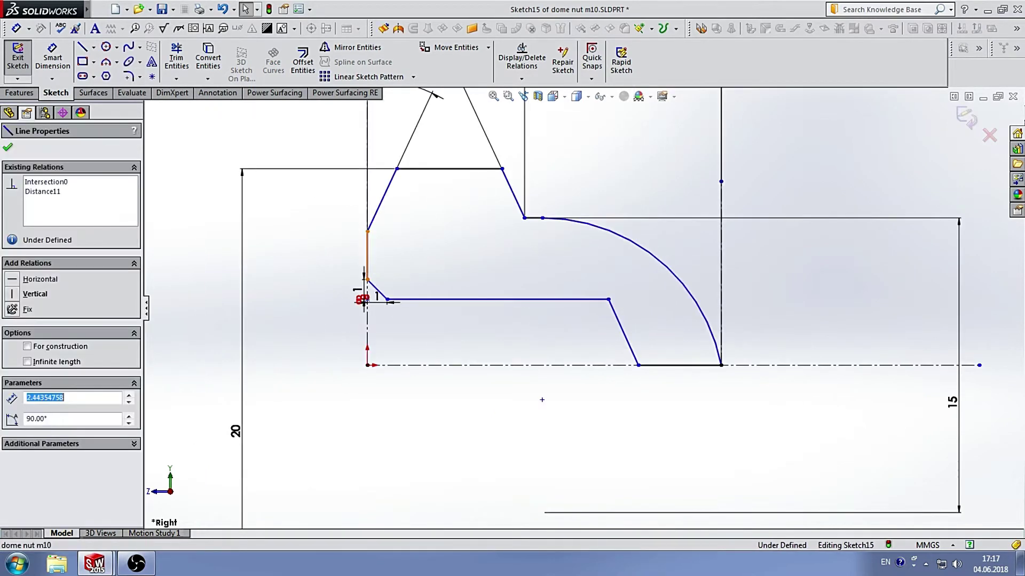
ctrl+click(368, 337)
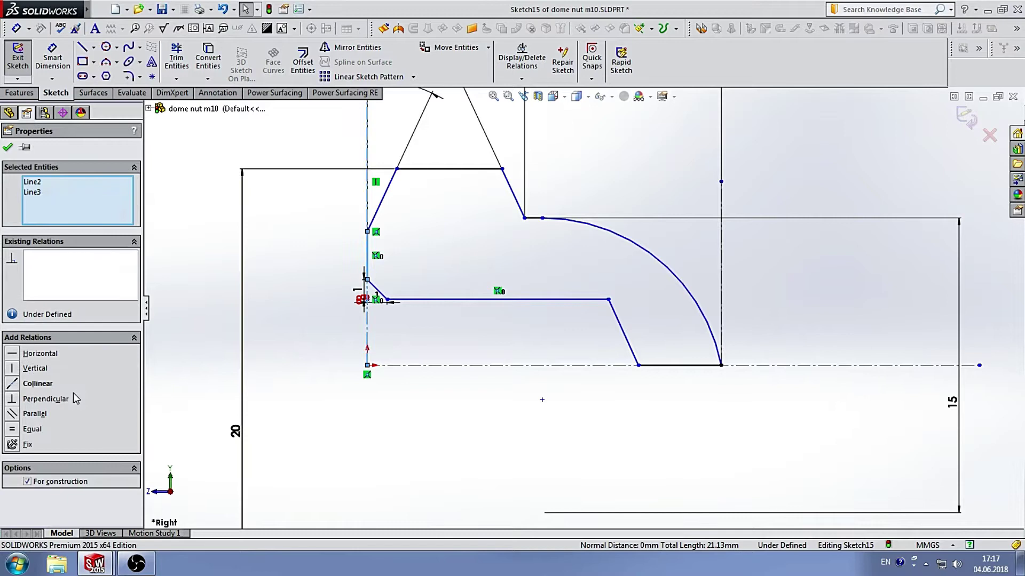
click(38, 384)
click(210, 233)
scroll(514, 306, up, 3)
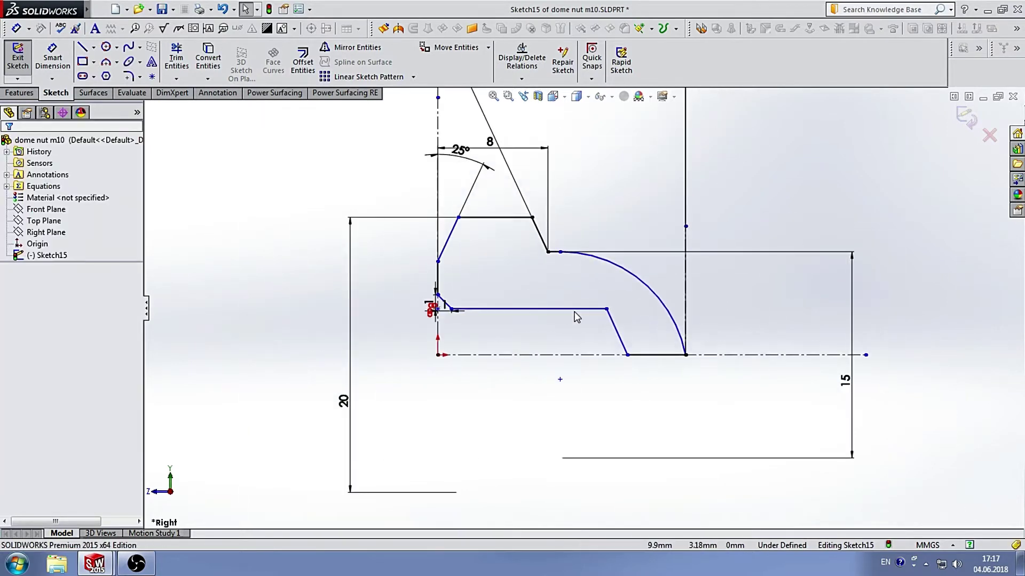
Dimension the upper profile point's height from the centreline as 14.30
click(53, 59)
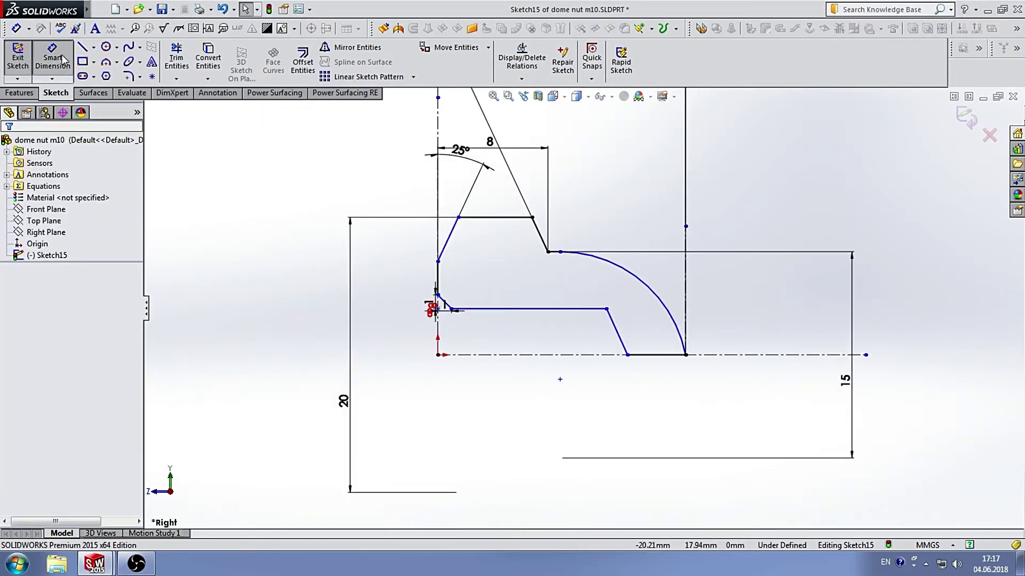
click(438, 262)
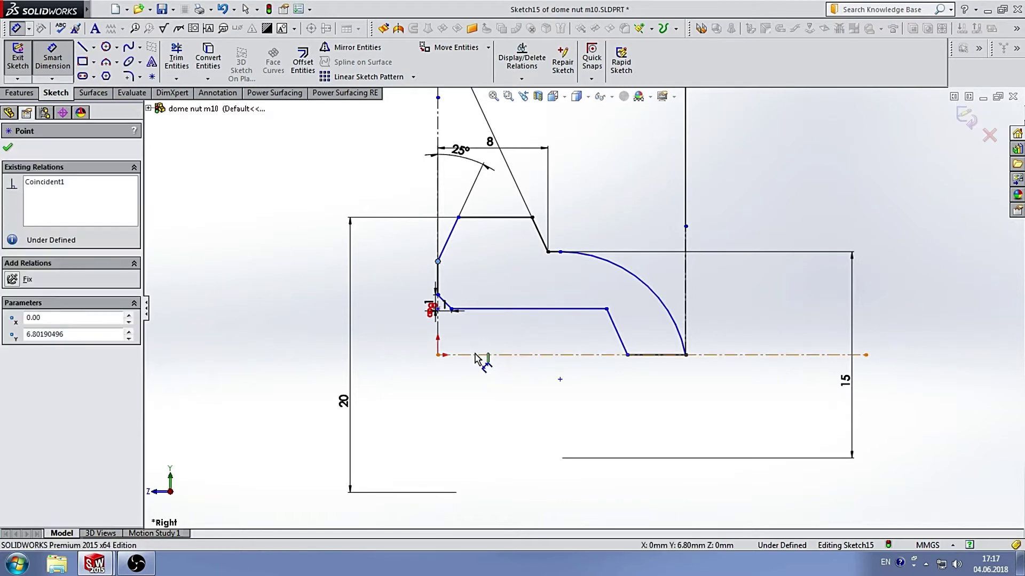
click(480, 355)
click(383, 380)
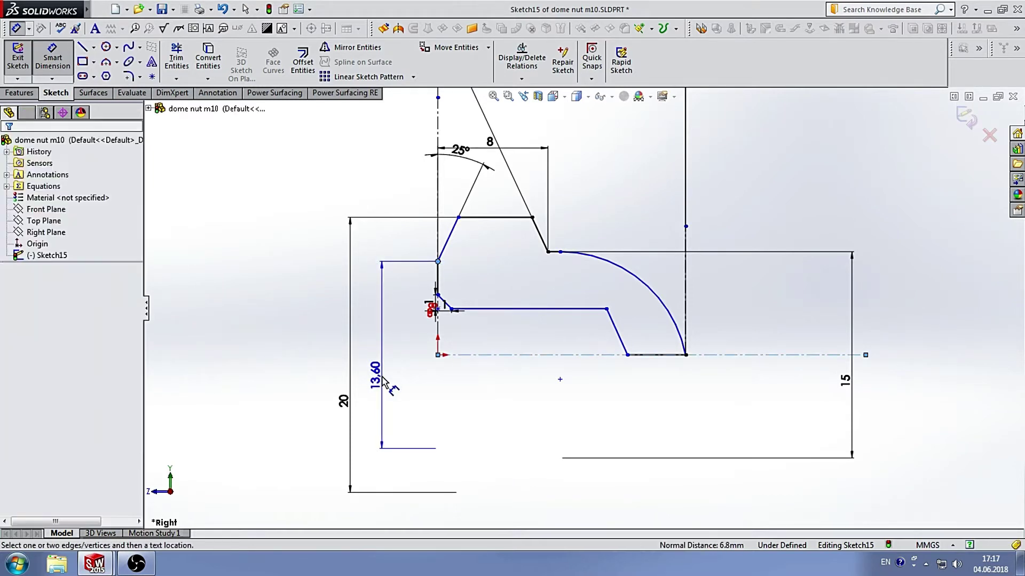
text(14)
text(,3)
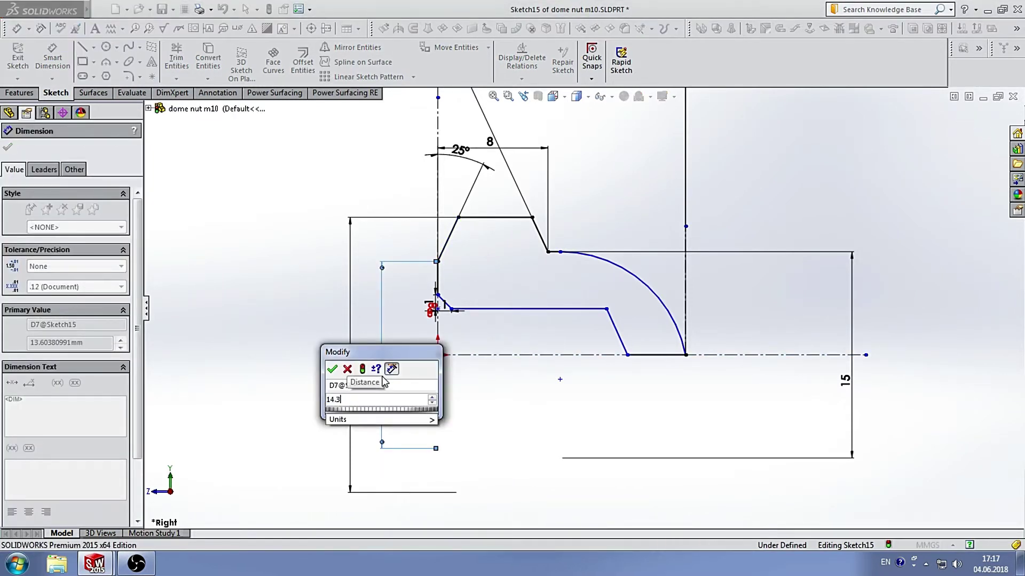
key(Return)
scroll(641, 358, up, 4)
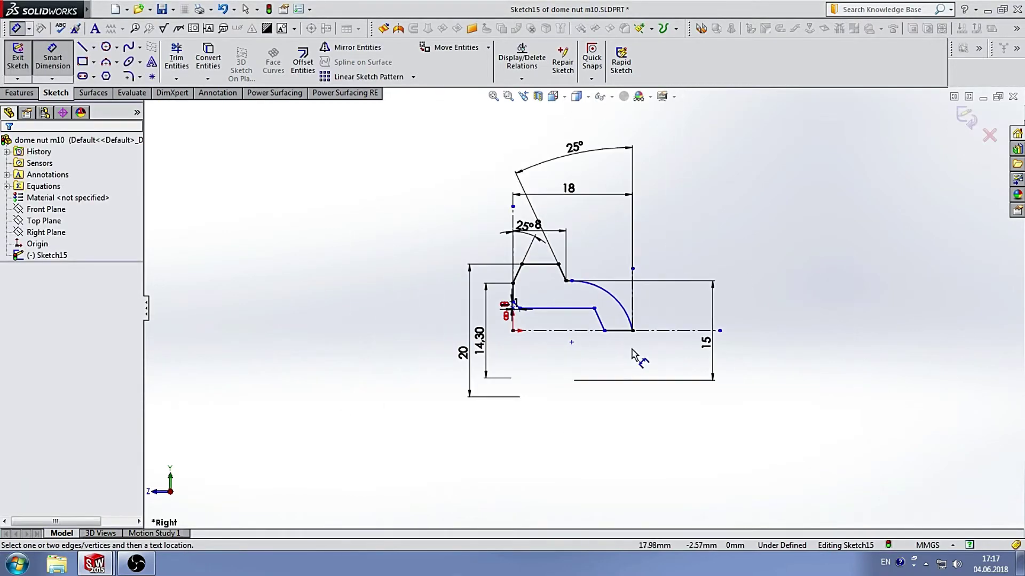
scroll(623, 355, down, 3)
scroll(594, 293, down, 1)
scroll(559, 276, up, 2)
scroll(559, 276, down, 2)
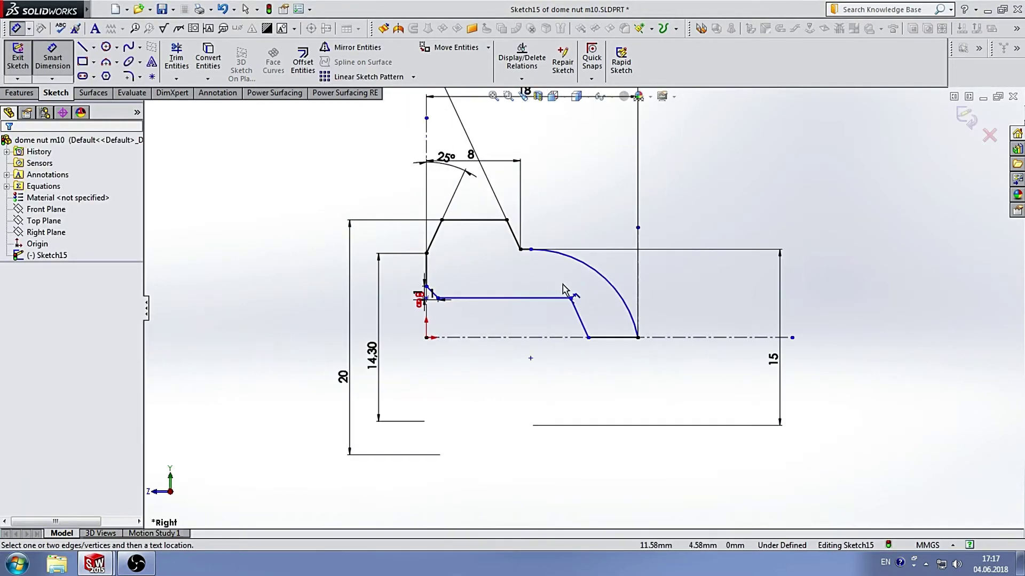
scroll(561, 291, down, 1)
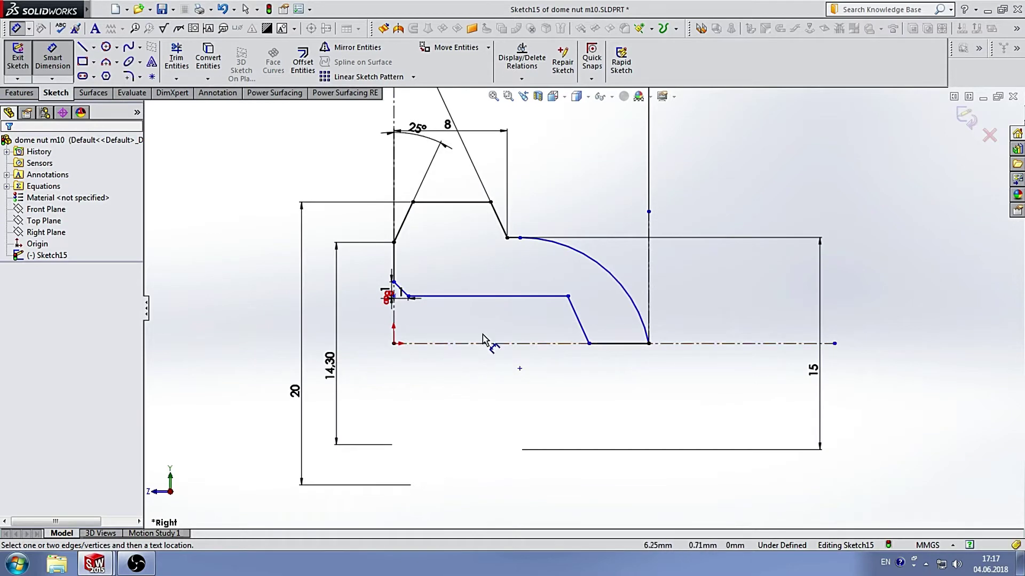
scroll(483, 338, down, 1)
Add the 13 bore length and the 3 bottom-line length dimensions
click(590, 287)
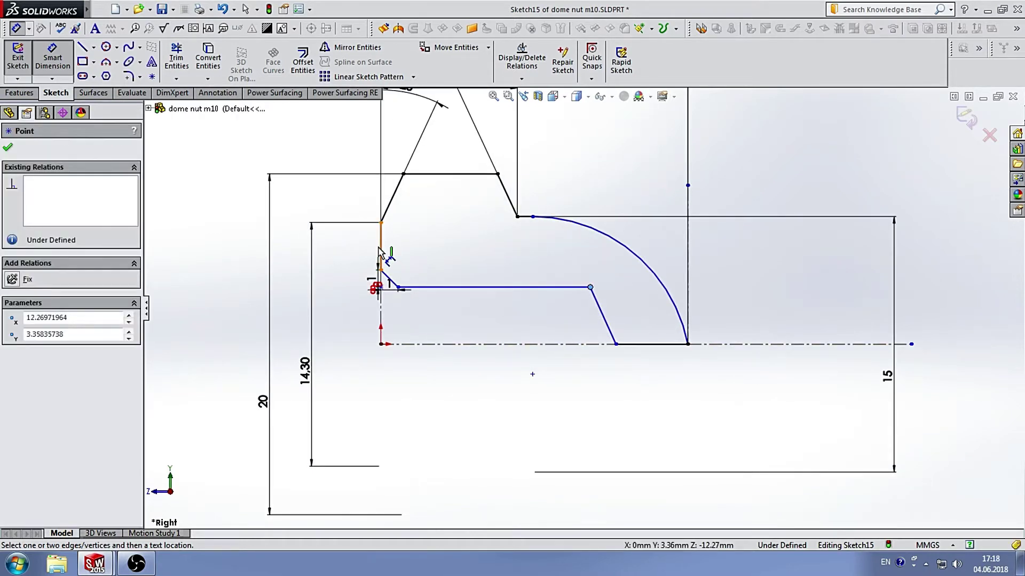
click(380, 251)
click(487, 430)
text(13)
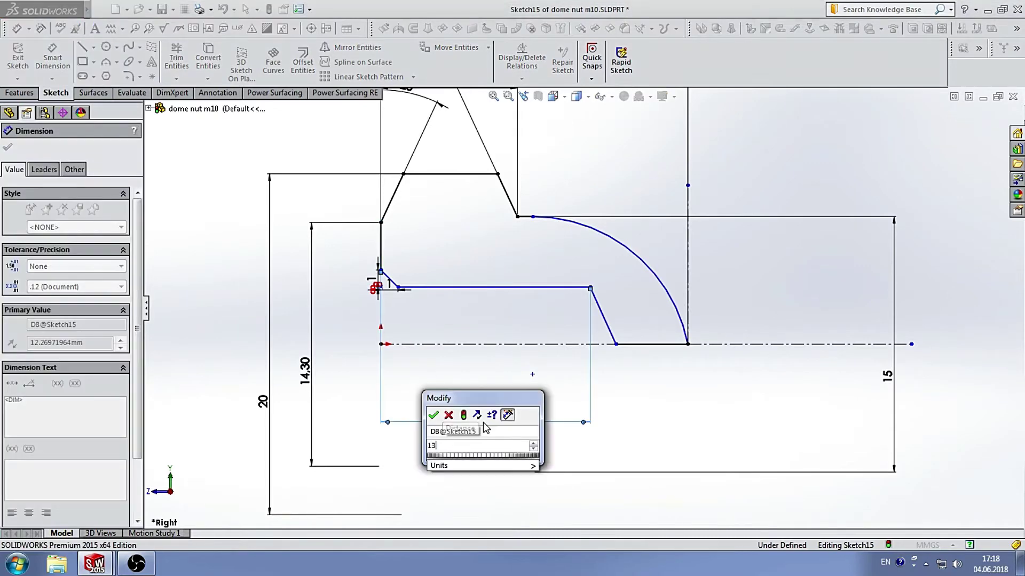
key(Return)
click(658, 378)
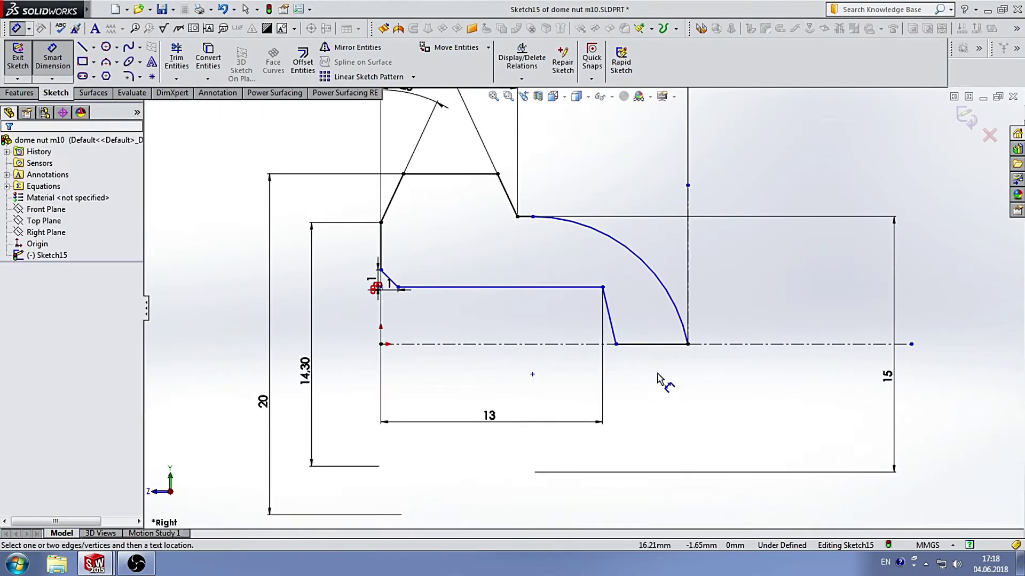
click(635, 347)
click(651, 399)
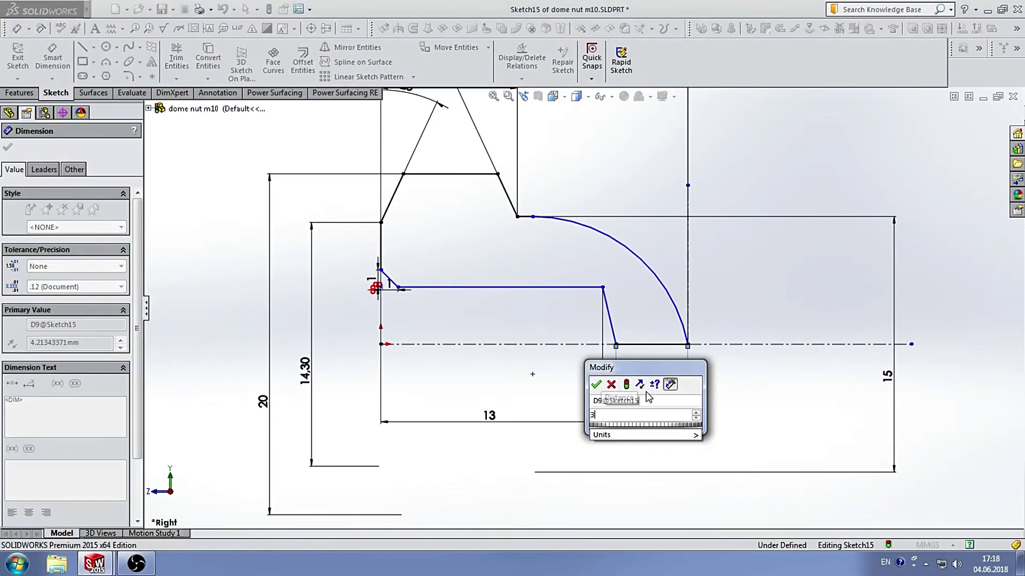
text(3)
key(Return)
click(735, 372)
scroll(736, 372, down, 3)
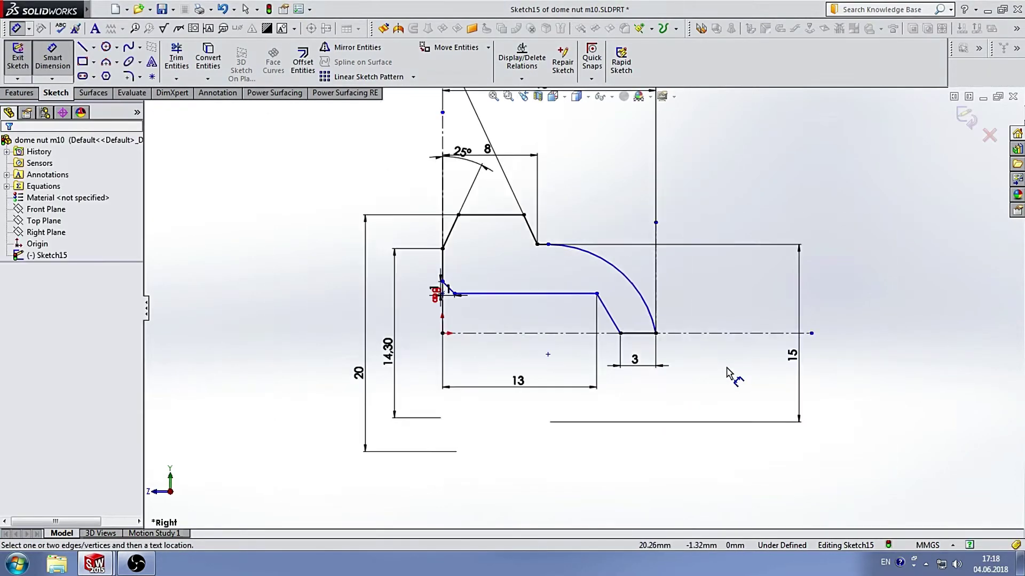
Dimension the inner horizontal line's height as 8.50
click(532, 267)
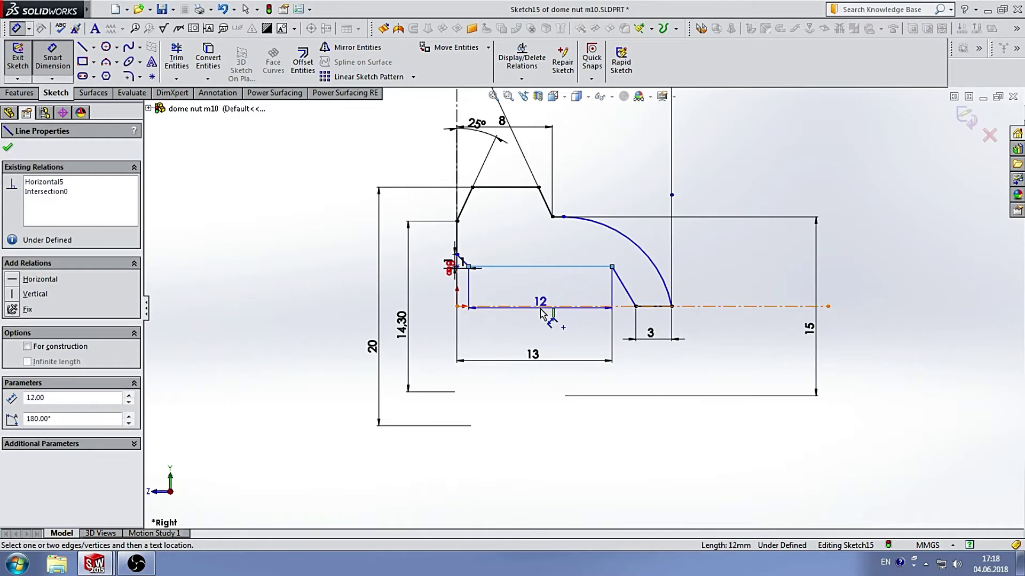
click(427, 330)
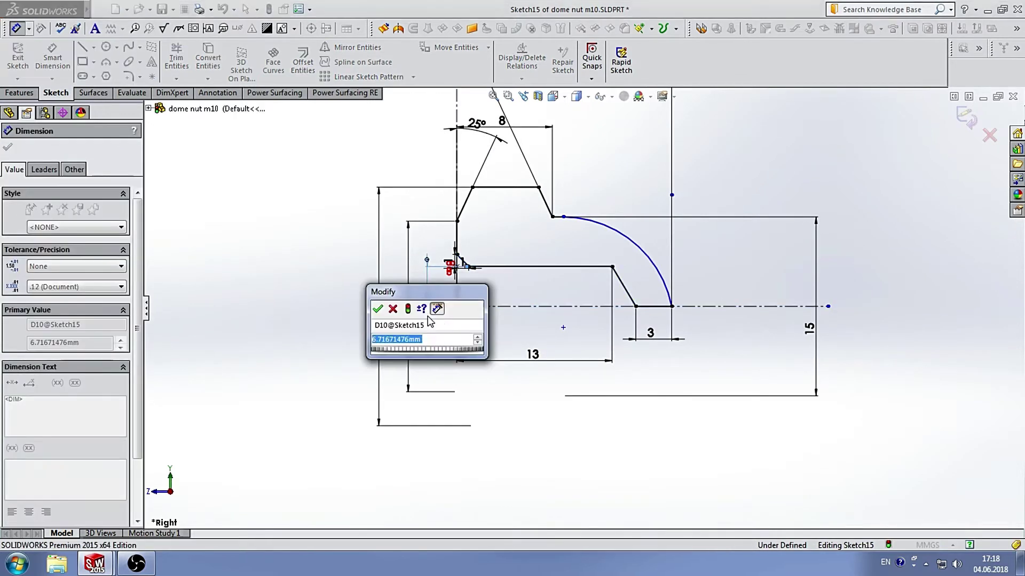
text(8.5)
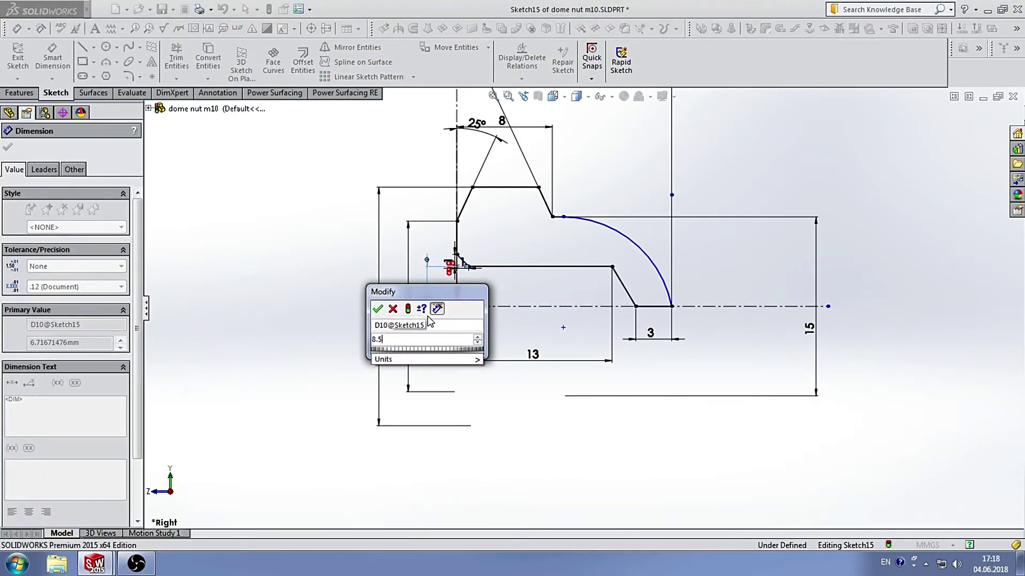
key(Return)
click(320, 292)
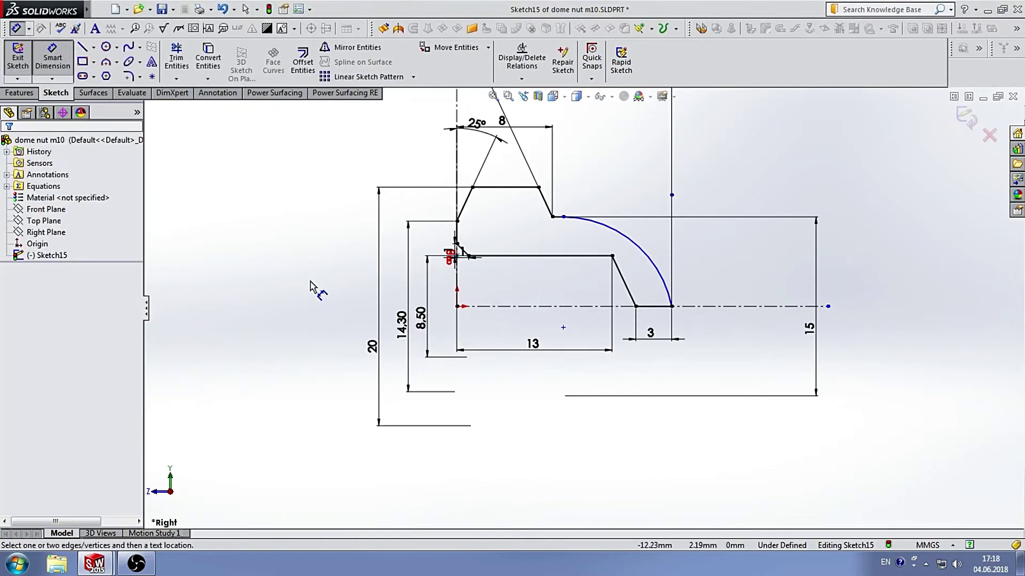
scroll(588, 305, down, 5)
scroll(612, 293, down, 2)
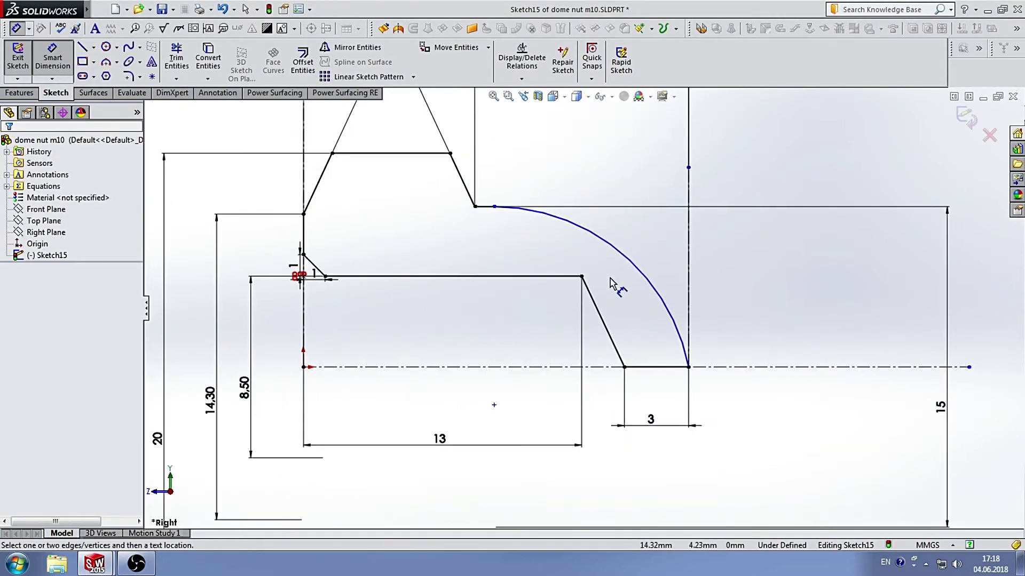
Relate the dome's quarter arc to the vertical construction line, leaving the sketch fully defined
key(Escape)
click(678, 337)
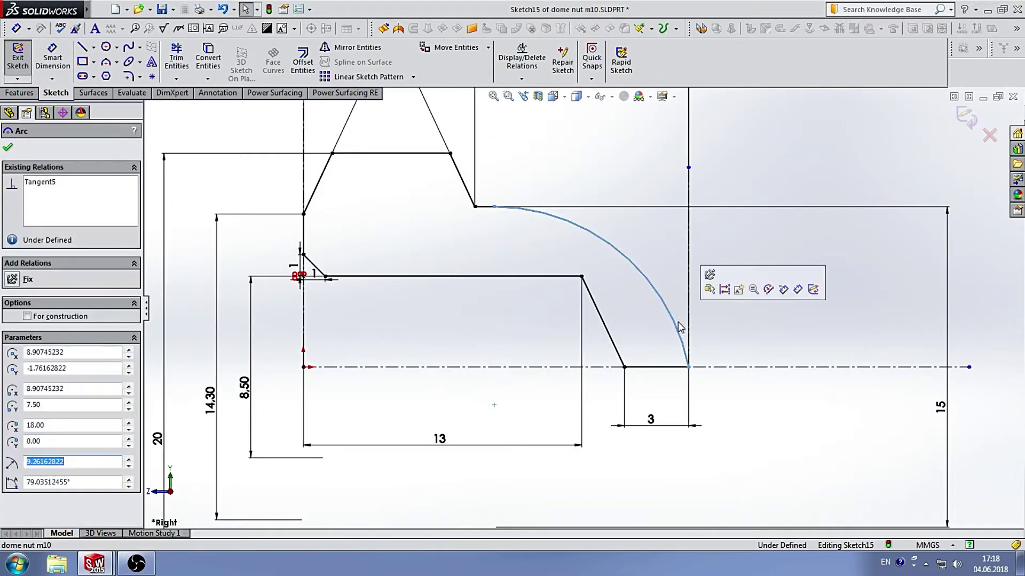
ctrl+click(689, 270)
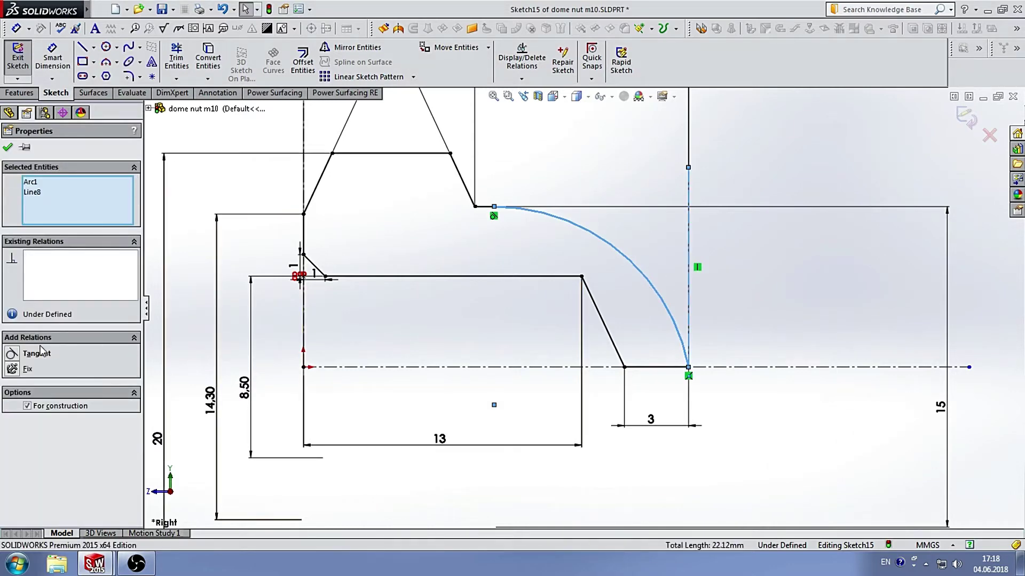
click(786, 161)
scroll(783, 201, up, 2)
scroll(533, 301, up, 2)
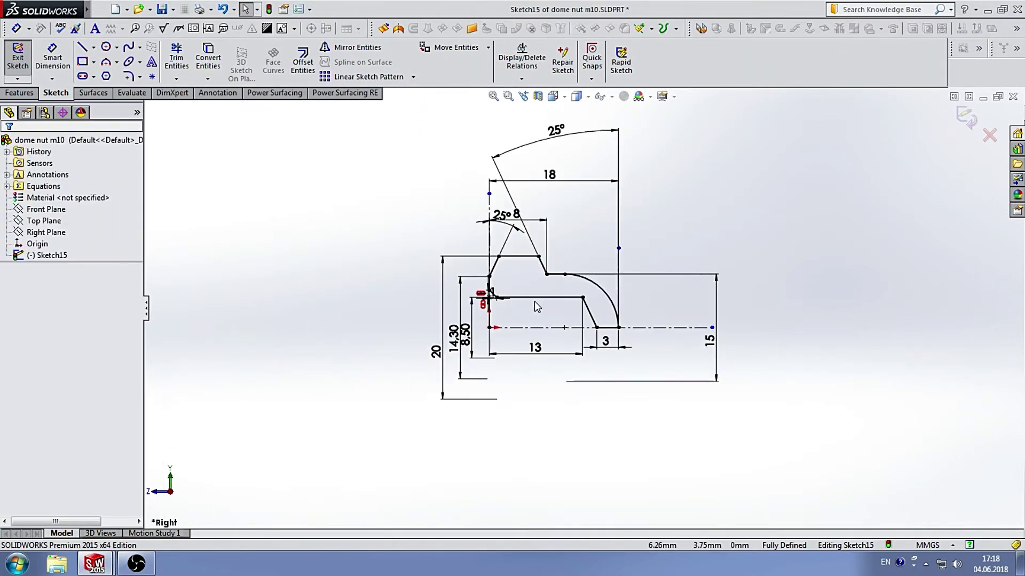
middle_drag(601, 312, 781, 251)
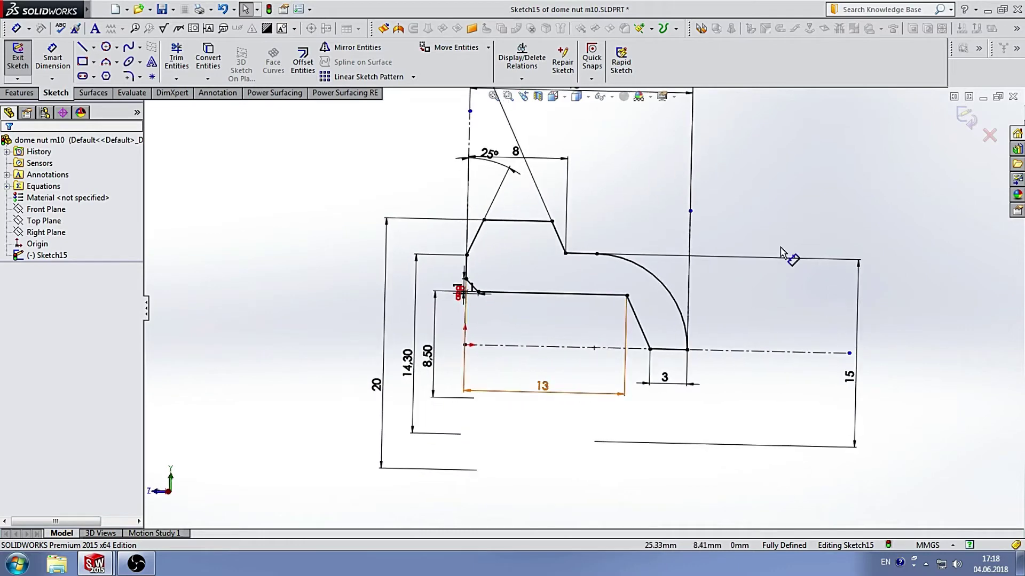
Revolve the profile 360° about centreline Line1 into the solid Revolve1 body
key(r)
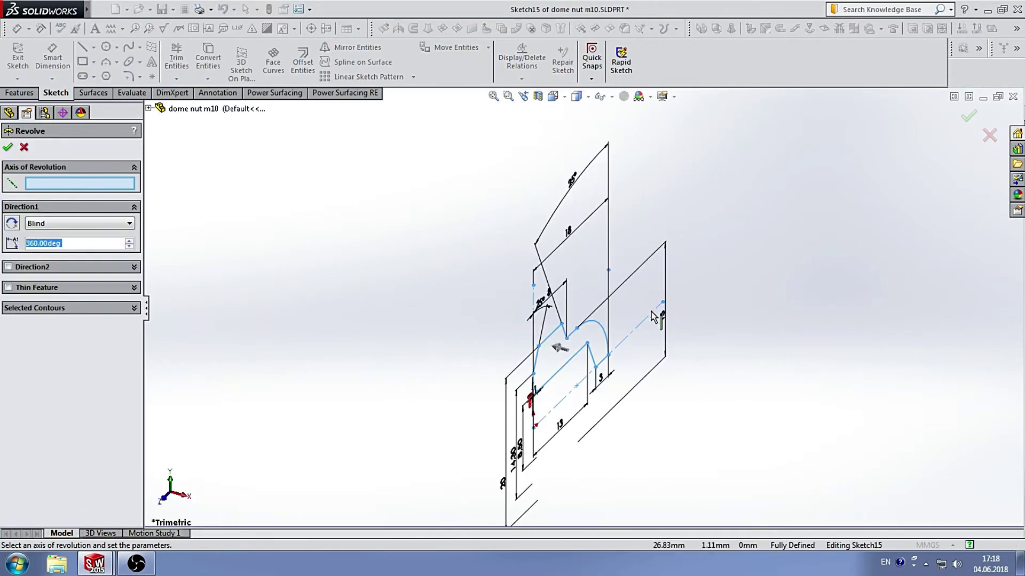
click(643, 322)
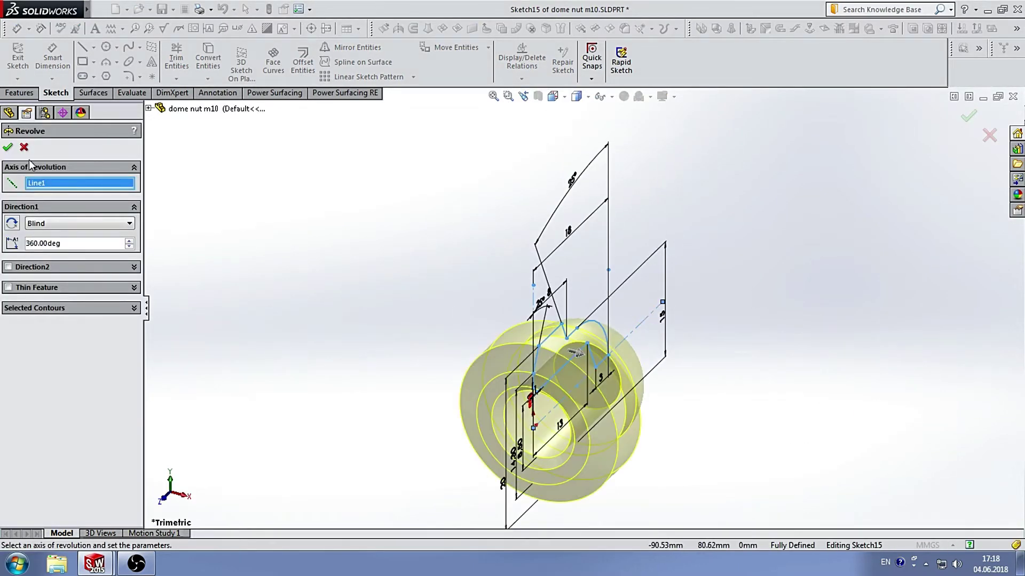
click(9, 148)
mouse_move(679, 229)
middle_down()
mouse_move(524, 228)
mouse_move(624, 178)
mouse_move(593, 354)
mouse_move(656, 293)
mouse_move(655, 270)
mouse_move(555, 312)
middle_up()
scroll(546, 270, down, 3)
click(544, 264)
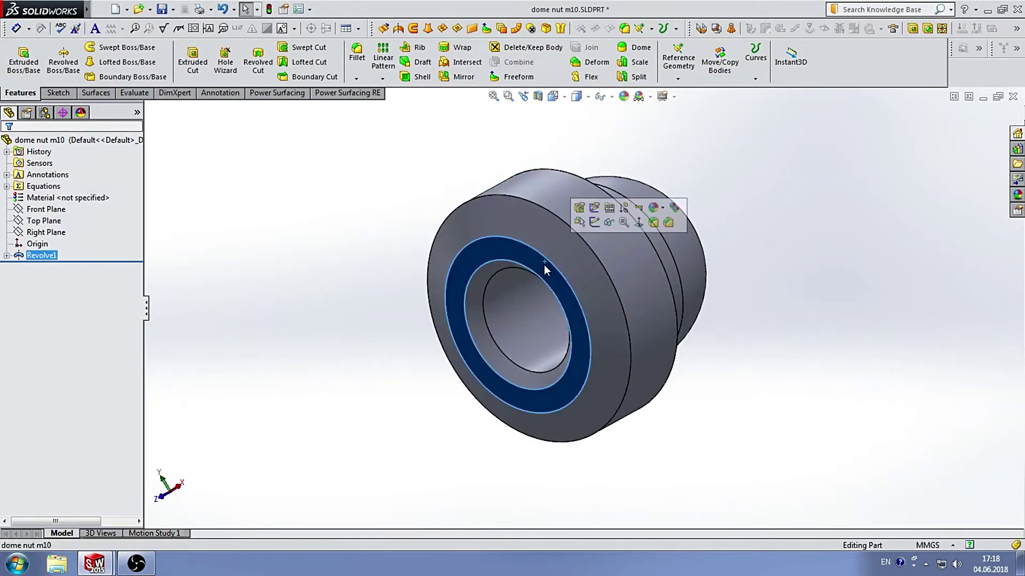
Sketch a hexagon on the front face centred on the origin, 16 mm across flats
click(203, 79)
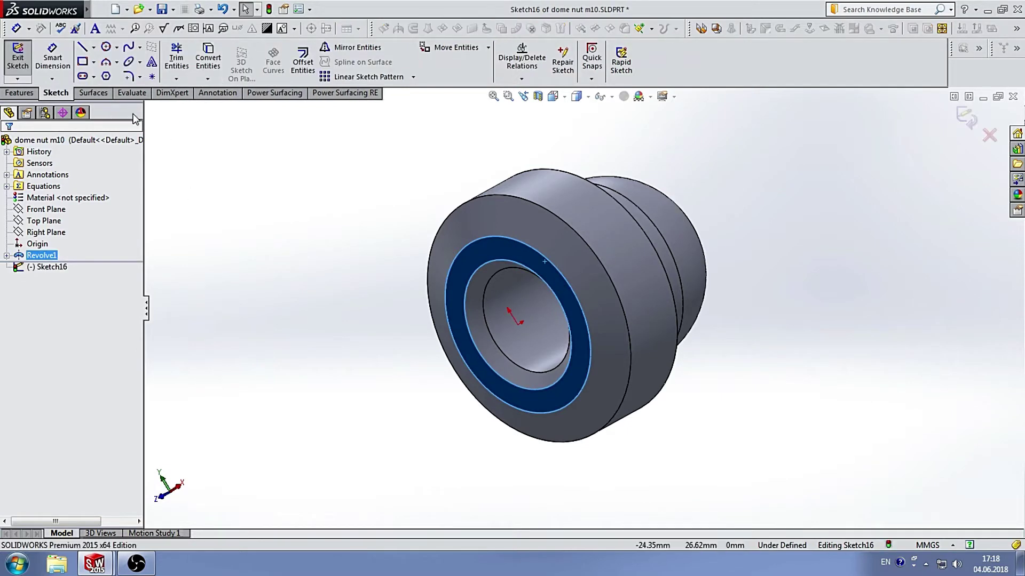
click(107, 76)
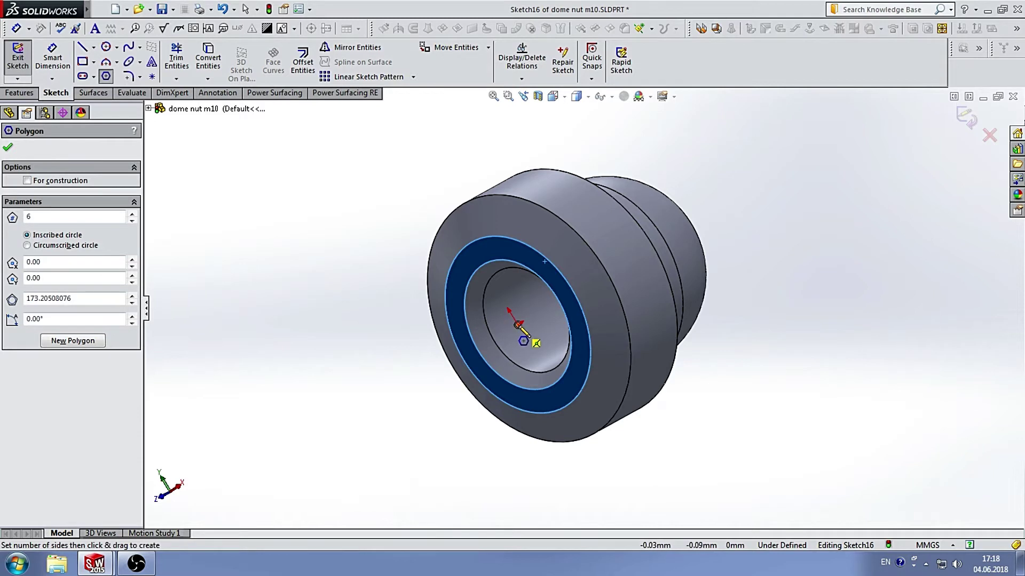
drag(519, 325, 440, 228)
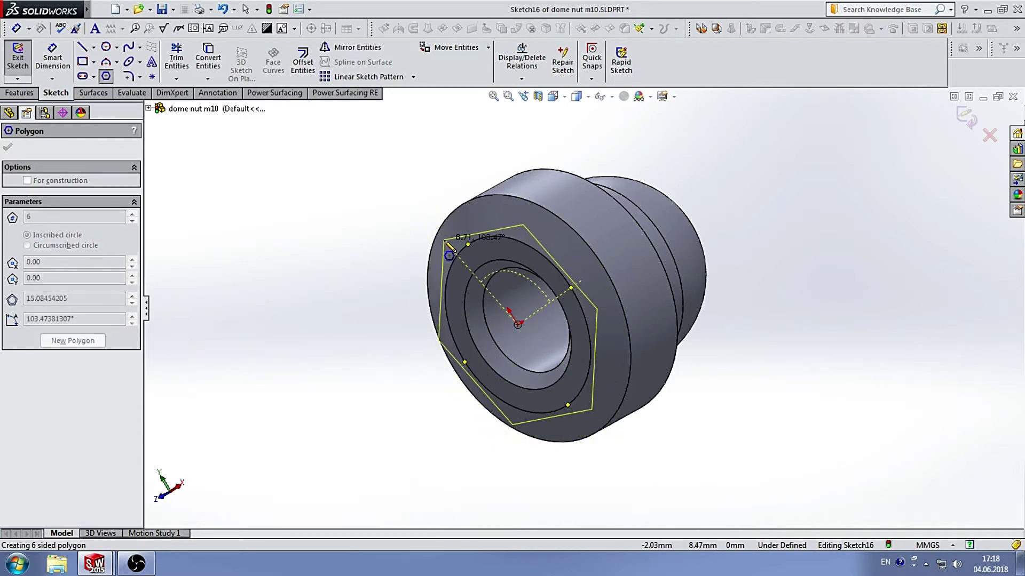
drag(440, 227, 445, 241)
key(Escape)
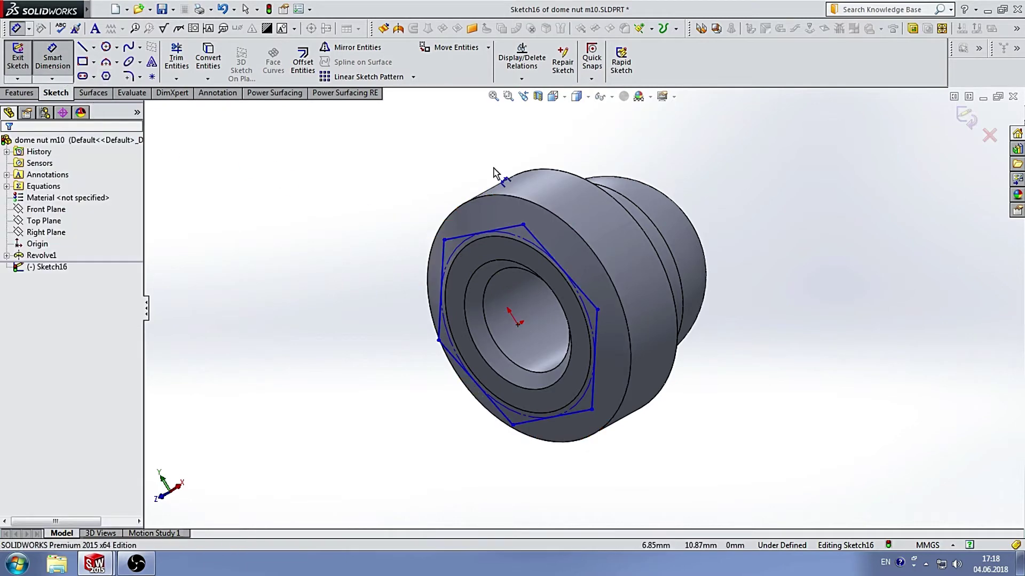
mouse_move(492, 172)
middle_down()
mouse_move(604, 308)
mouse_move(516, 313)
middle_up()
click(435, 271)
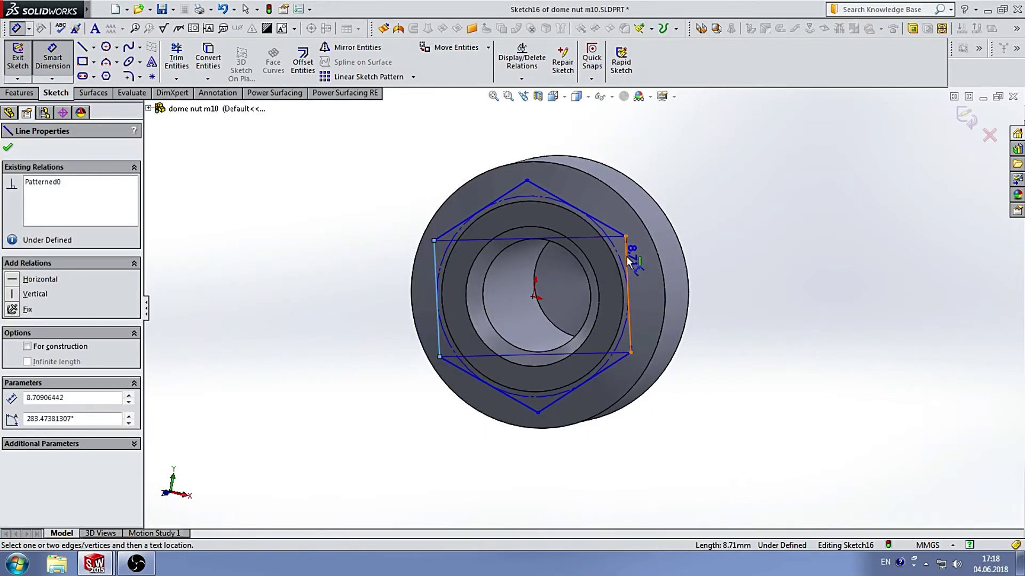
click(629, 288)
click(551, 493)
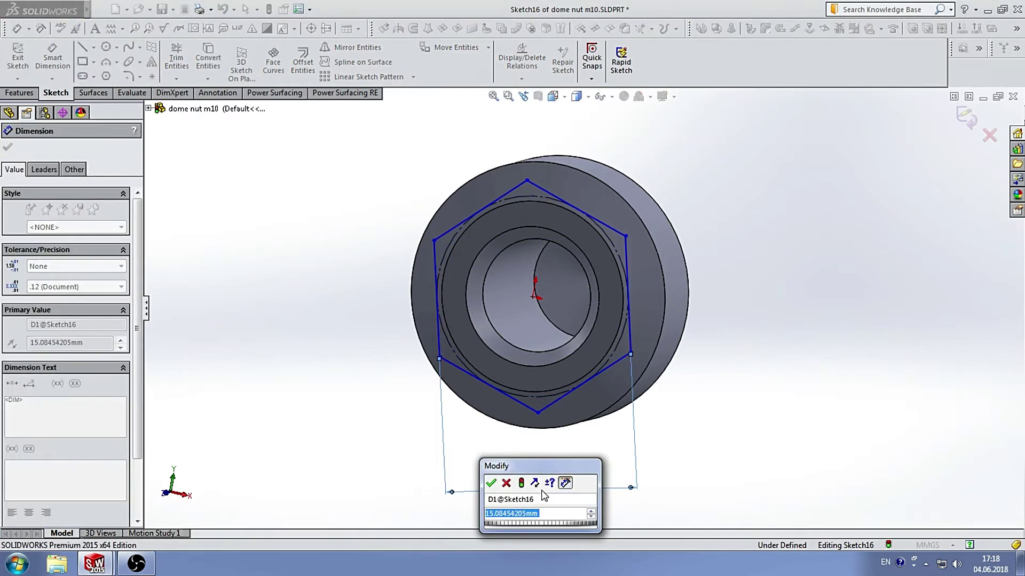
text(16)
key(Return)
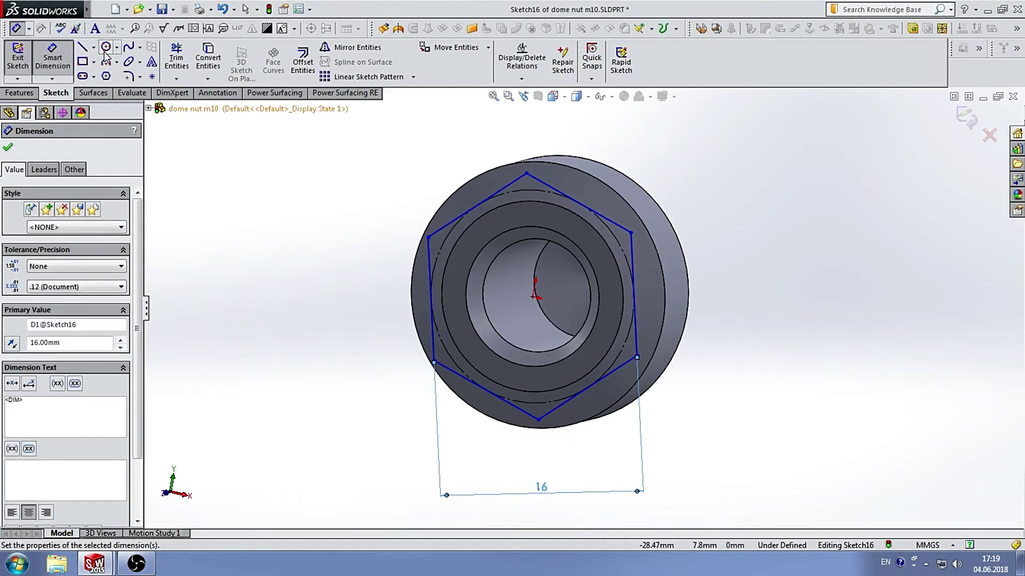
Add a centre-radius circle at the origin dimensioned to Ø23
click(107, 48)
click(116, 47)
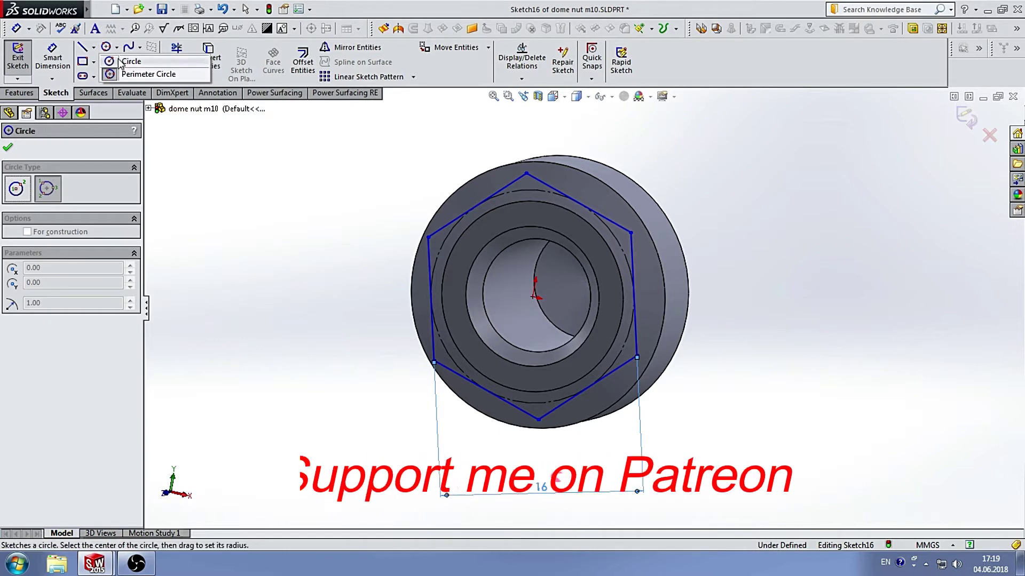
click(121, 61)
click(535, 296)
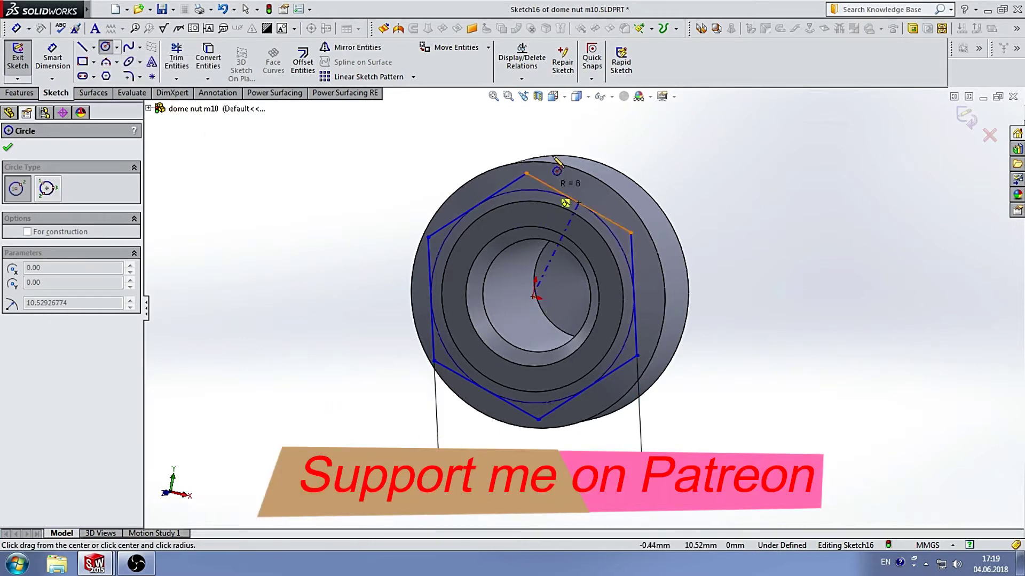
click(564, 121)
click(61, 67)
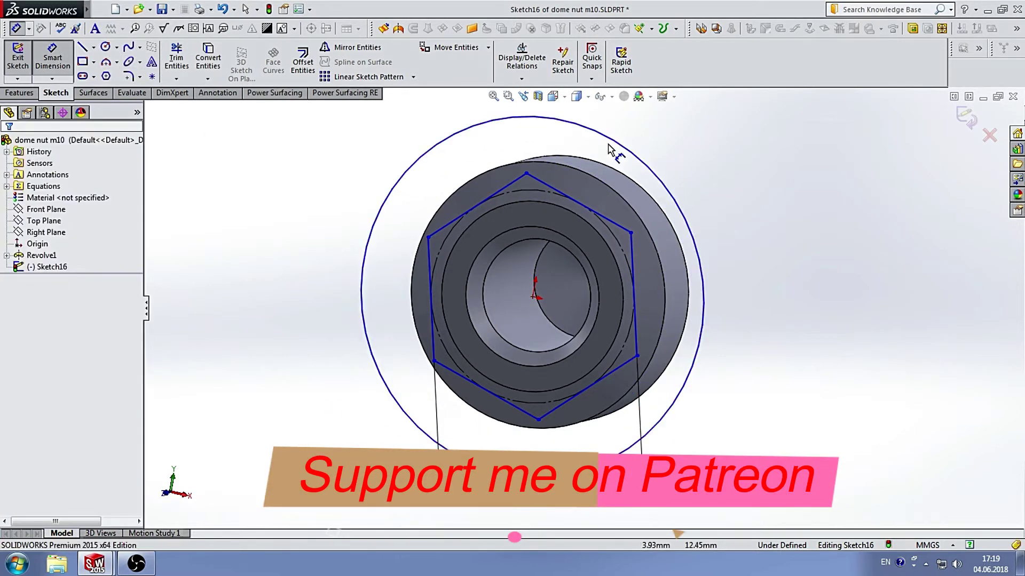
click(640, 155)
click(735, 187)
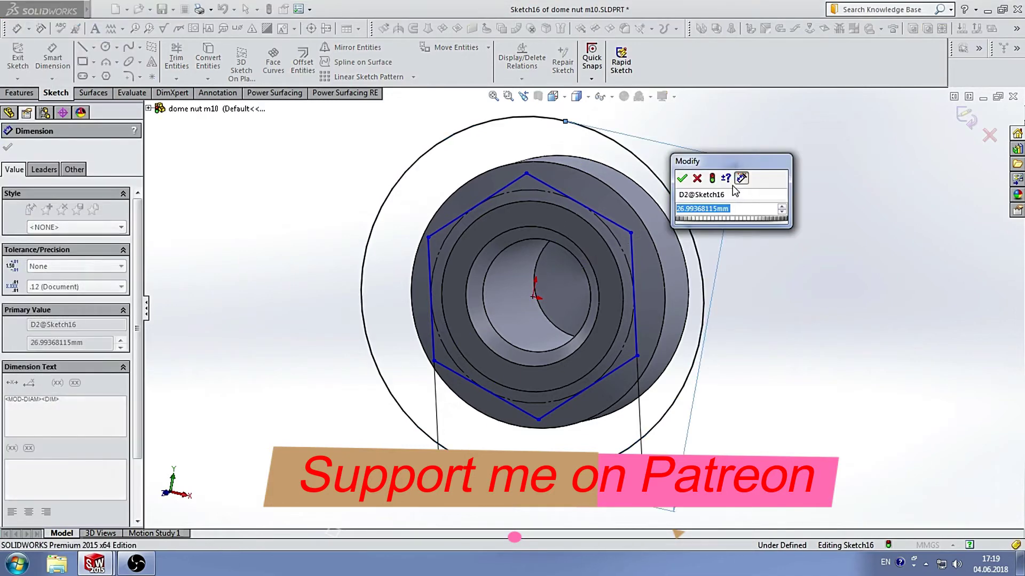
text(23)
key(Return)
key(Escape)
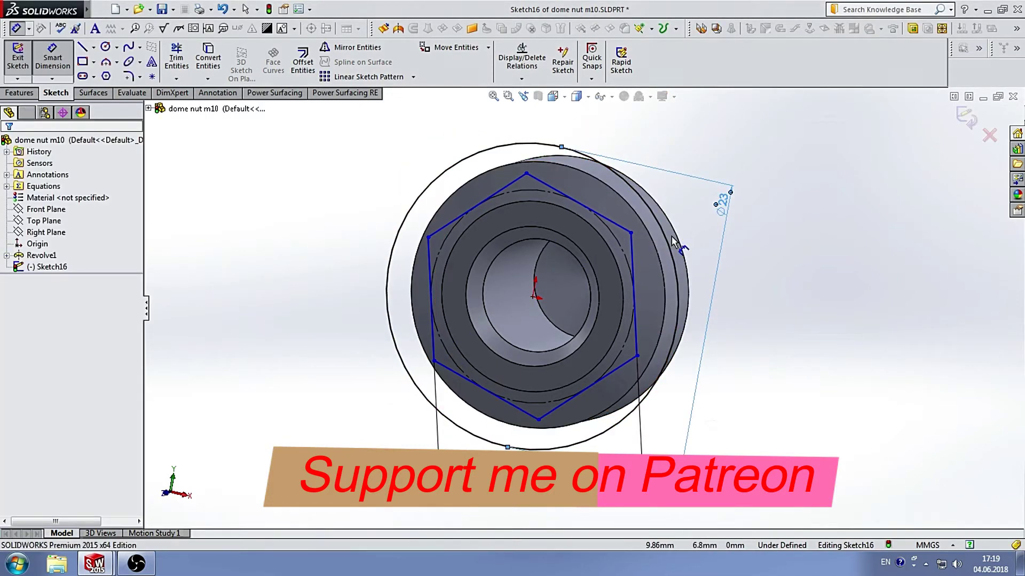
key(Escape)
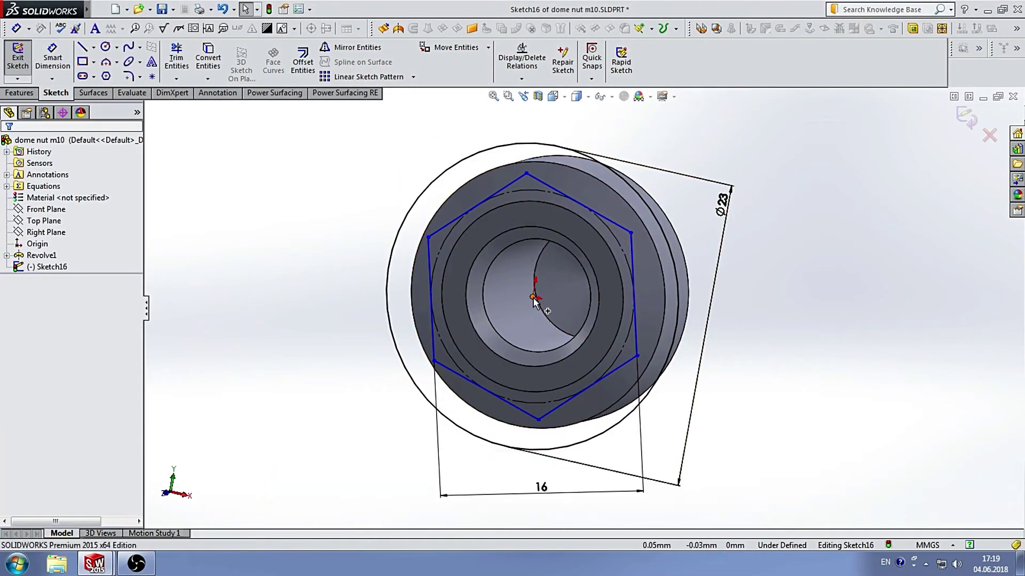
Make the hexagon's top vertex vertical with the origin
click(533, 298)
ctrl+click(527, 174)
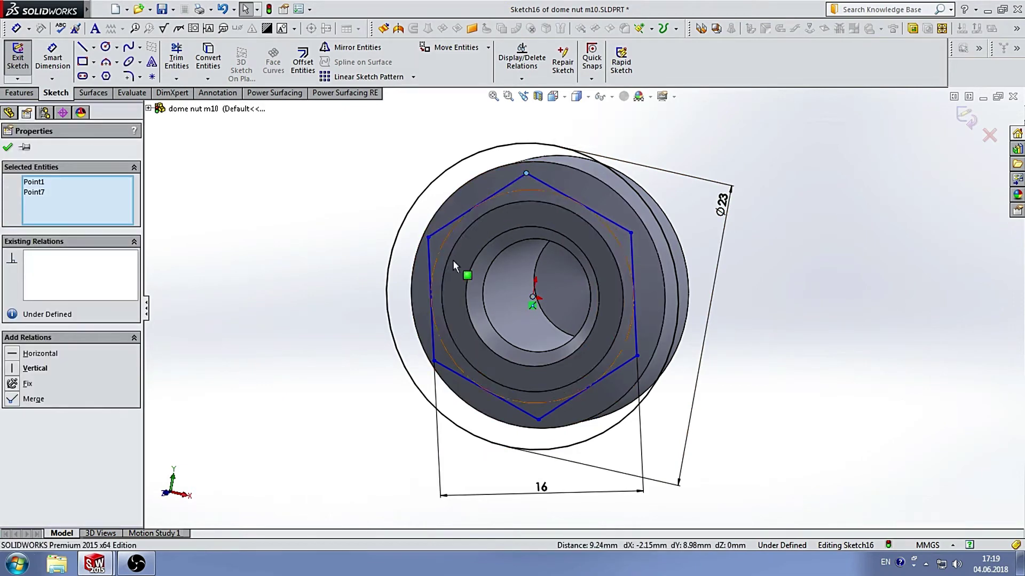
click(35, 369)
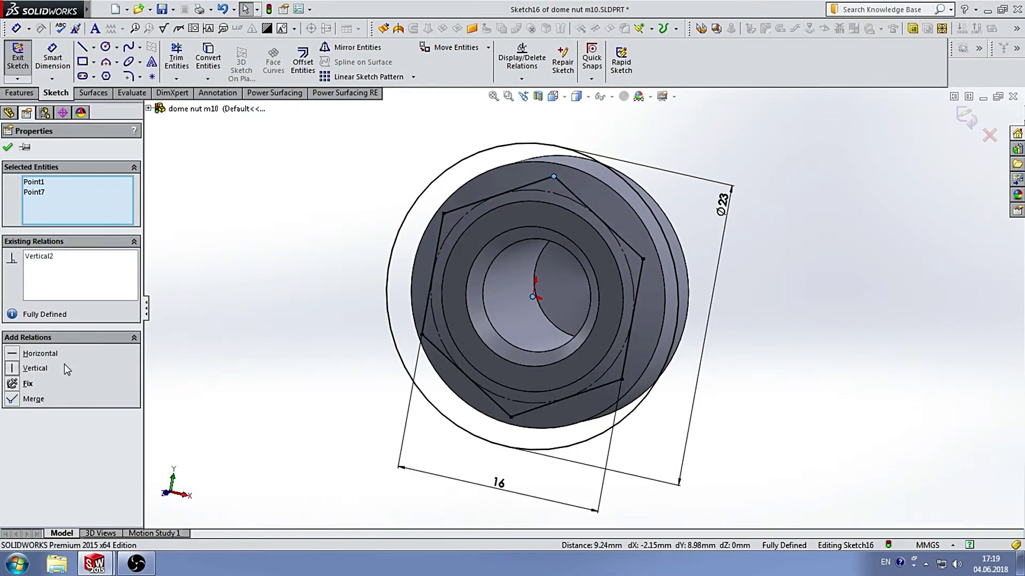
click(280, 214)
middle_drag(595, 294, 675, 282)
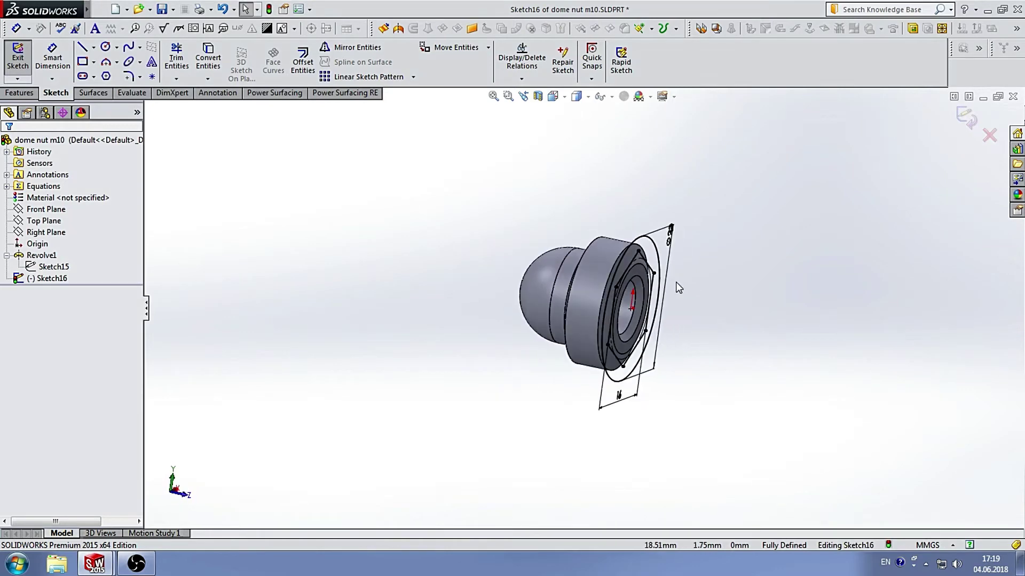
Blind extruded cut of Sketch16 trims the nut to its 16 mm hex flats
key(e)
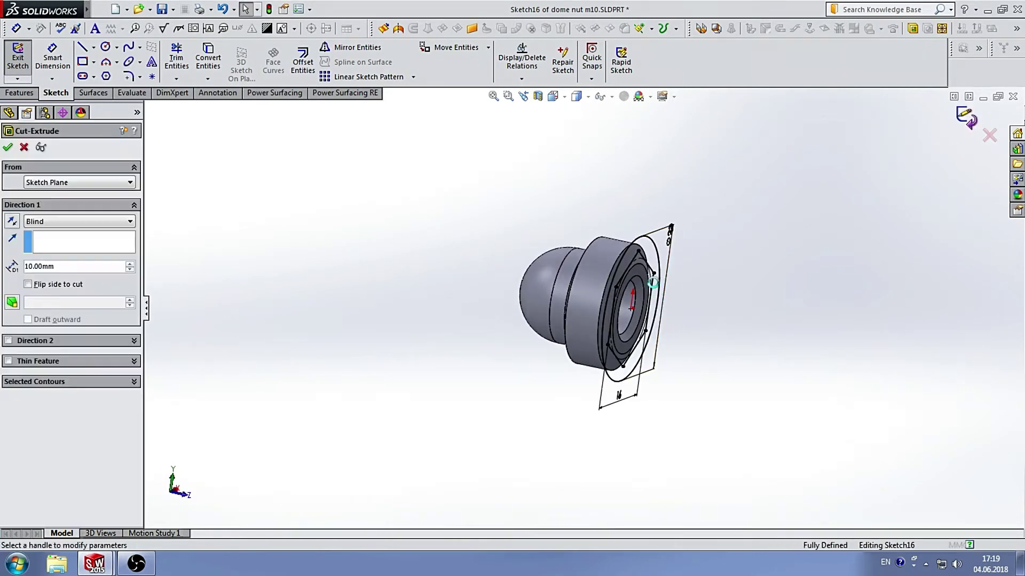
mouse_move(707, 261)
middle_down()
mouse_move(621, 200)
mouse_move(715, 254)
mouse_move(770, 309)
mouse_move(725, 285)
middle_up()
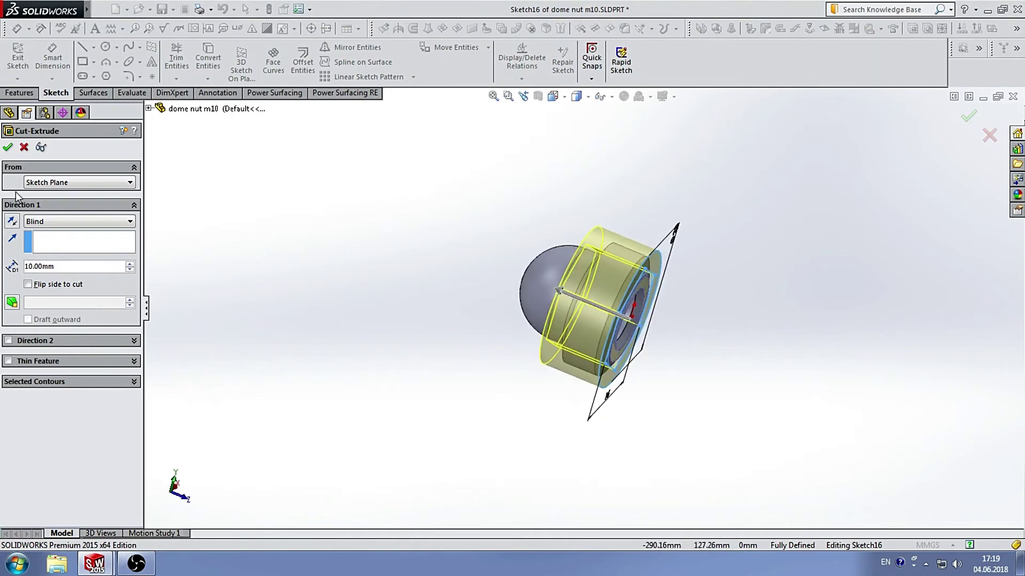
click(8, 152)
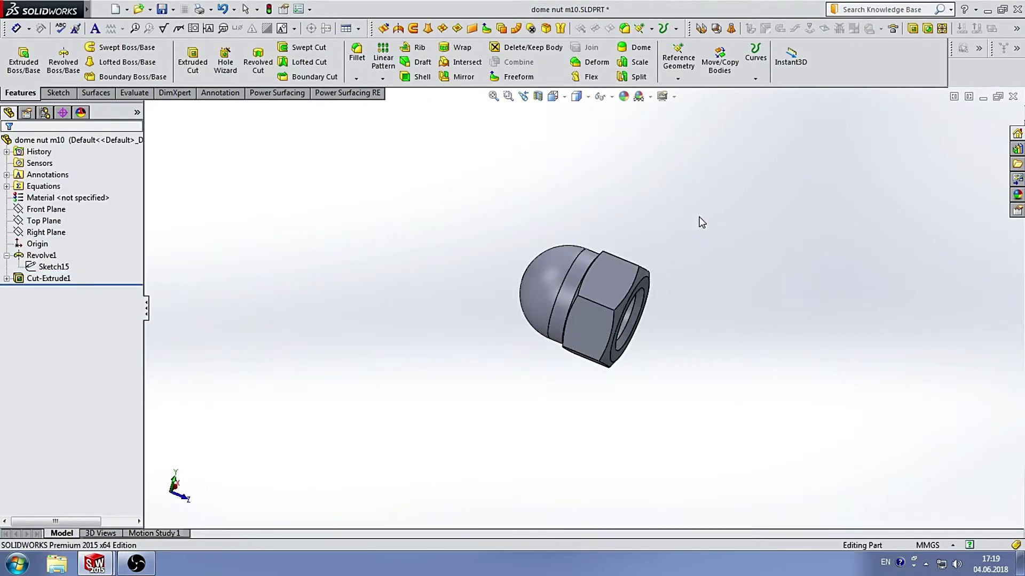
mouse_move(700, 222)
middle_down()
mouse_move(610, 143)
mouse_move(540, 204)
mouse_move(519, 174)
mouse_move(609, 236)
mouse_move(672, 223)
mouse_move(742, 263)
mouse_move(729, 214)
mouse_move(613, 322)
middle_up()
scroll(742, 262, down, 5)
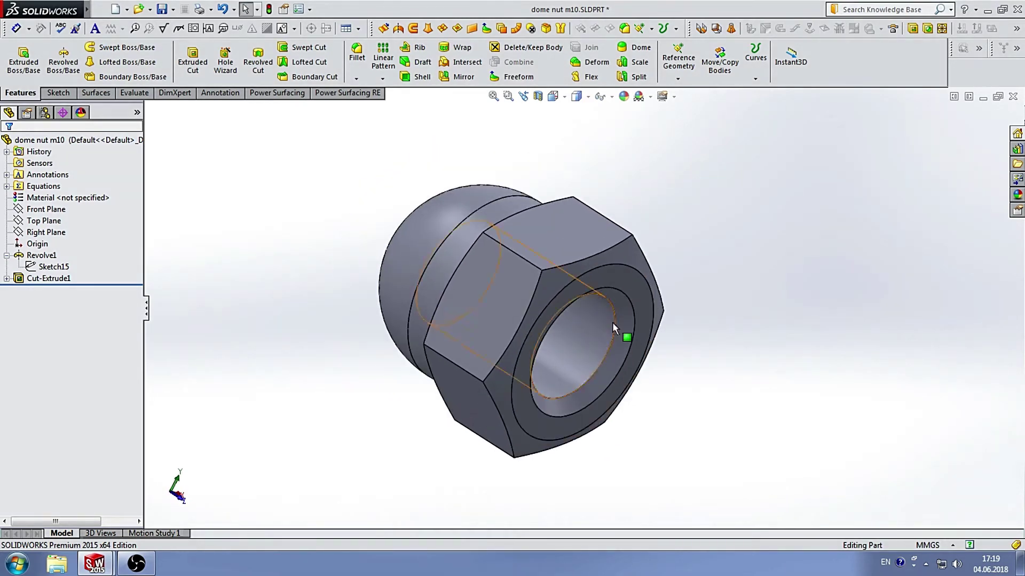
click(632, 293)
Via Helix and Spiral, sketch an origin circle on the open-end face, coradial with the bore edge
click(676, 28)
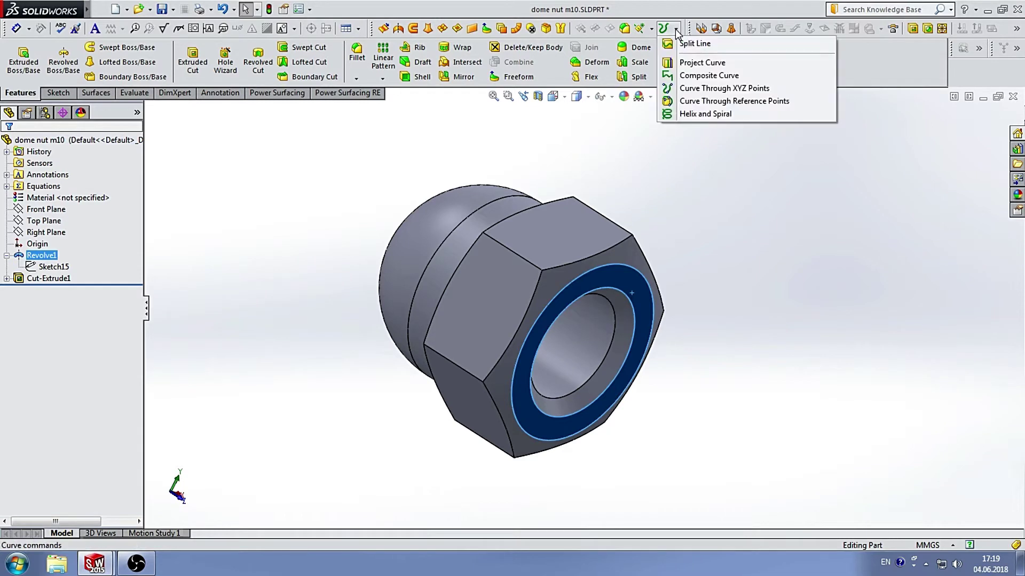
click(704, 114)
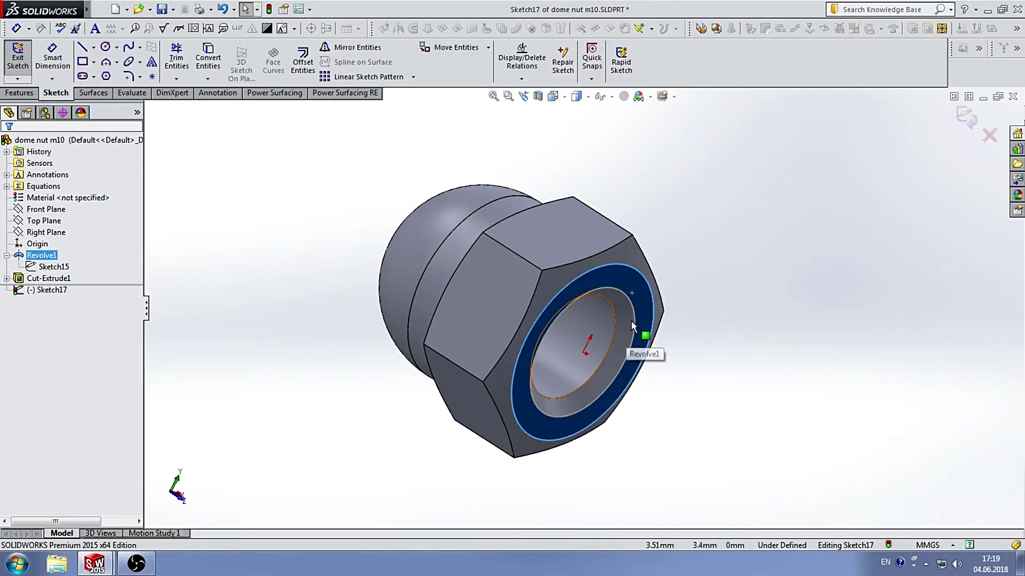
click(106, 48)
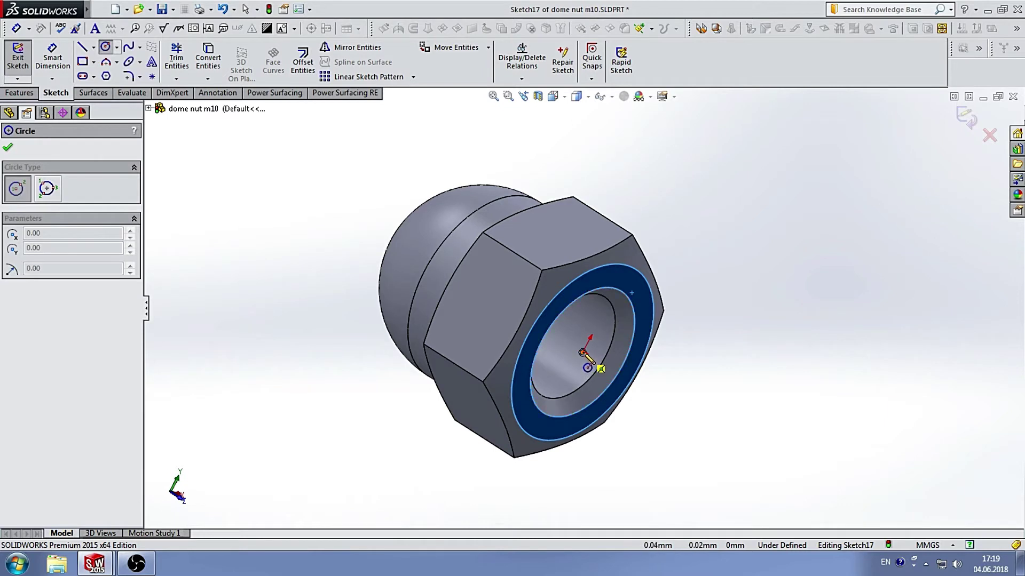
click(582, 353)
click(634, 289)
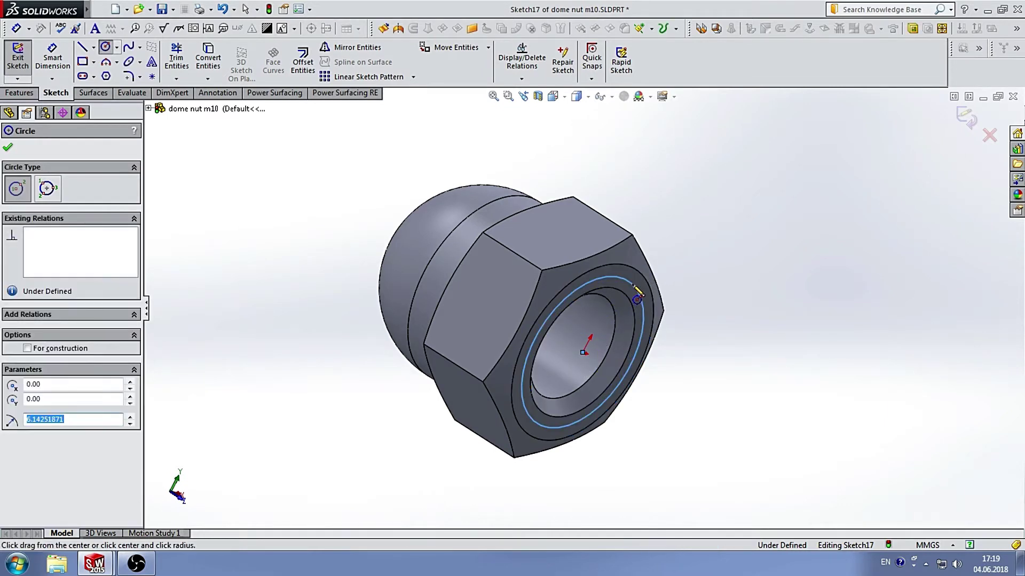
key(Escape)
ctrl+click(632, 314)
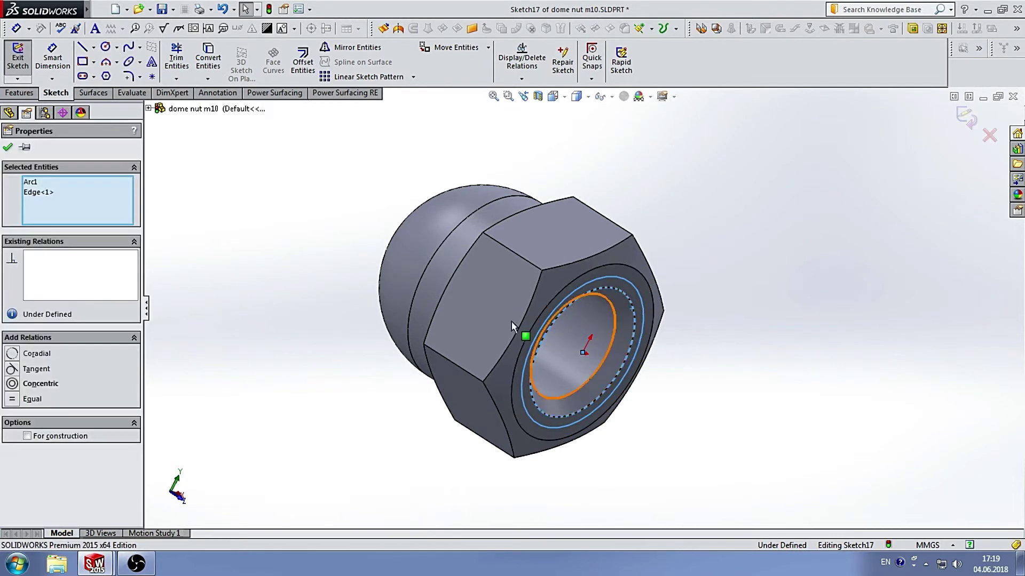
click(37, 354)
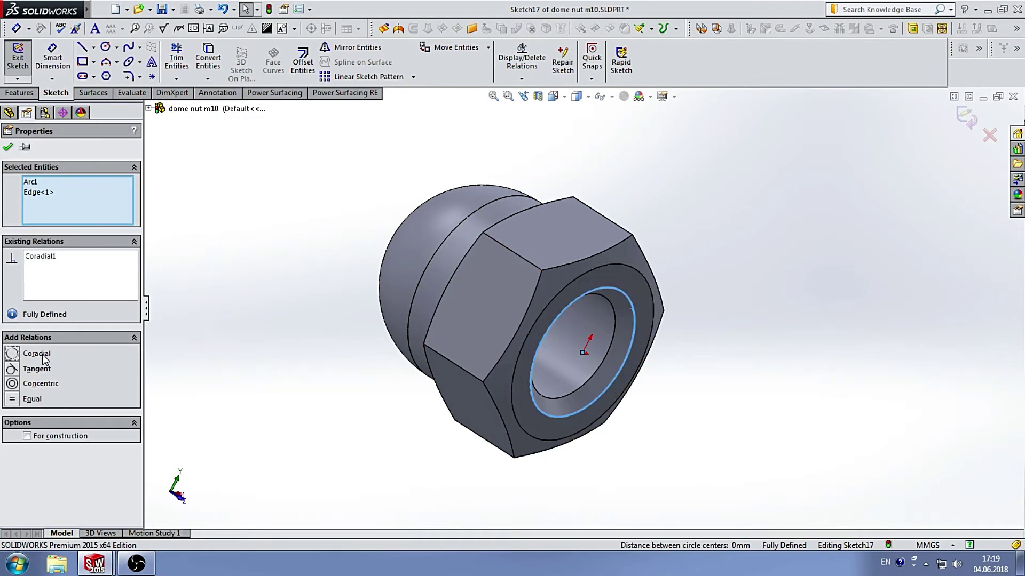
click(671, 205)
mouse_move(716, 290)
middle_down()
mouse_move(702, 217)
mouse_move(677, 169)
mouse_move(625, 278)
middle_up()
click(623, 274)
click(955, 132)
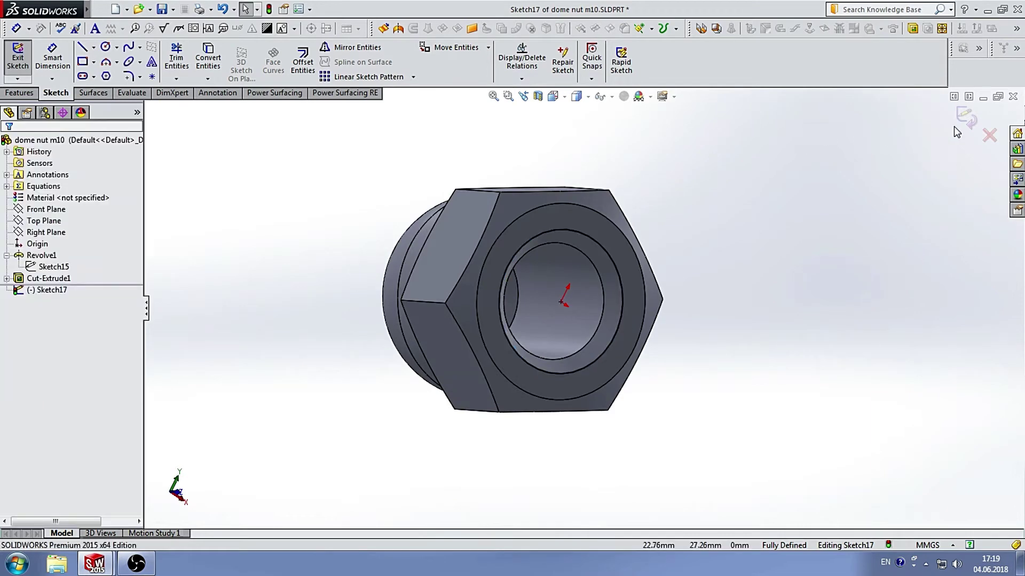
Create a clockwise, reversed helix 7 mm high with 1.51 mm pitch
mouse_move(698, 225)
middle_down()
mouse_move(697, 238)
mouse_move(754, 256)
mouse_move(736, 245)
middle_up()
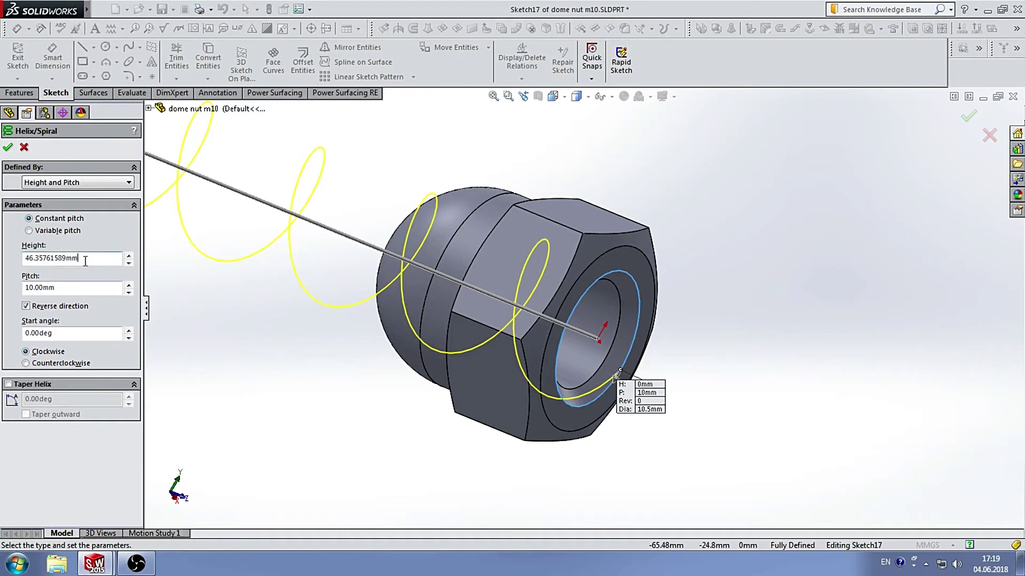
text(7)
key(Return)
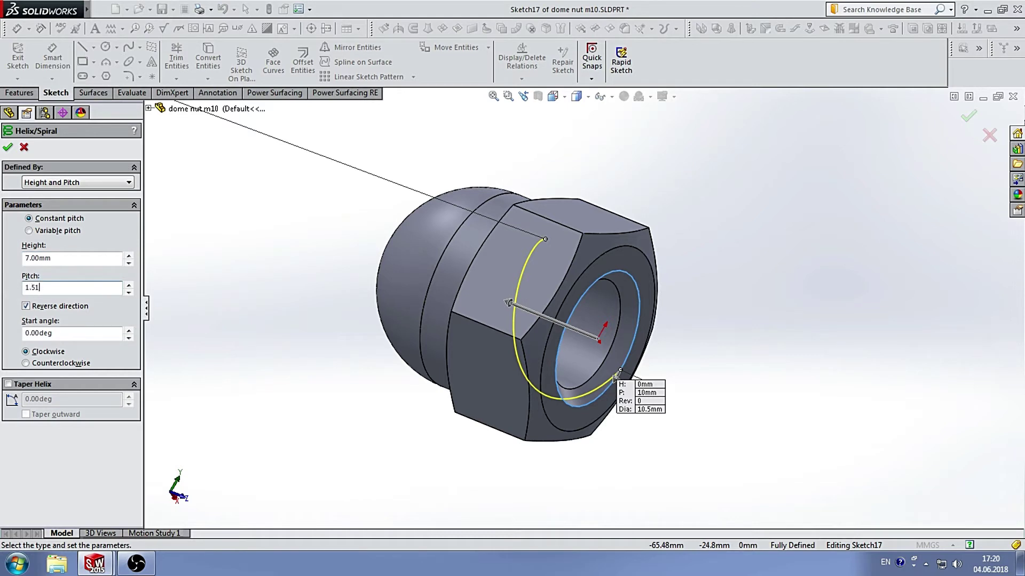
key(Return)
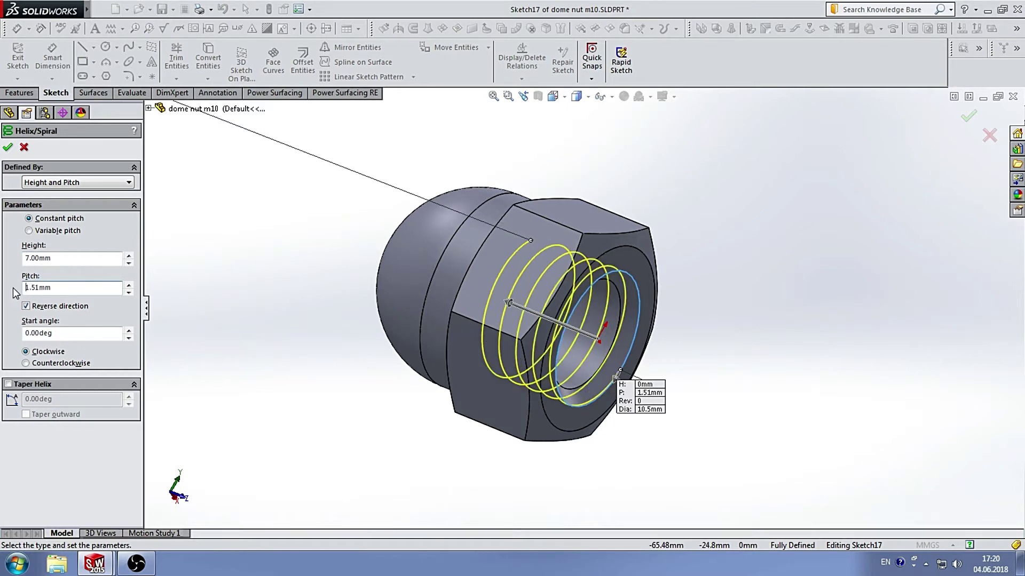
mouse_move(640, 163)
middle_down()
mouse_move(584, 149)
mouse_move(704, 171)
mouse_move(598, 150)
middle_up()
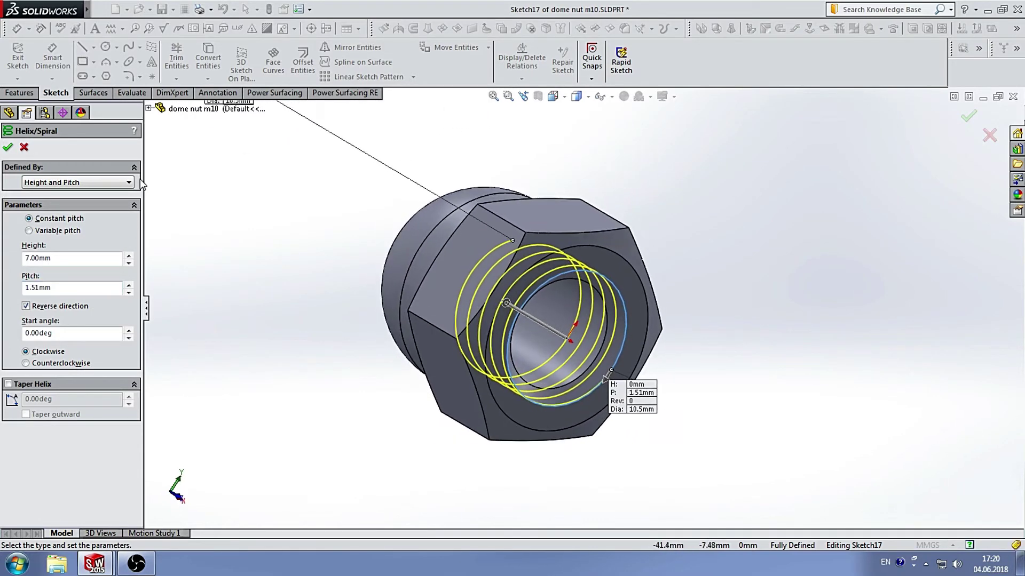
click(11, 151)
mouse_move(709, 176)
middle_down()
mouse_move(709, 240)
mouse_move(682, 183)
mouse_move(726, 238)
mouse_move(696, 275)
mouse_move(705, 213)
mouse_move(714, 277)
middle_up()
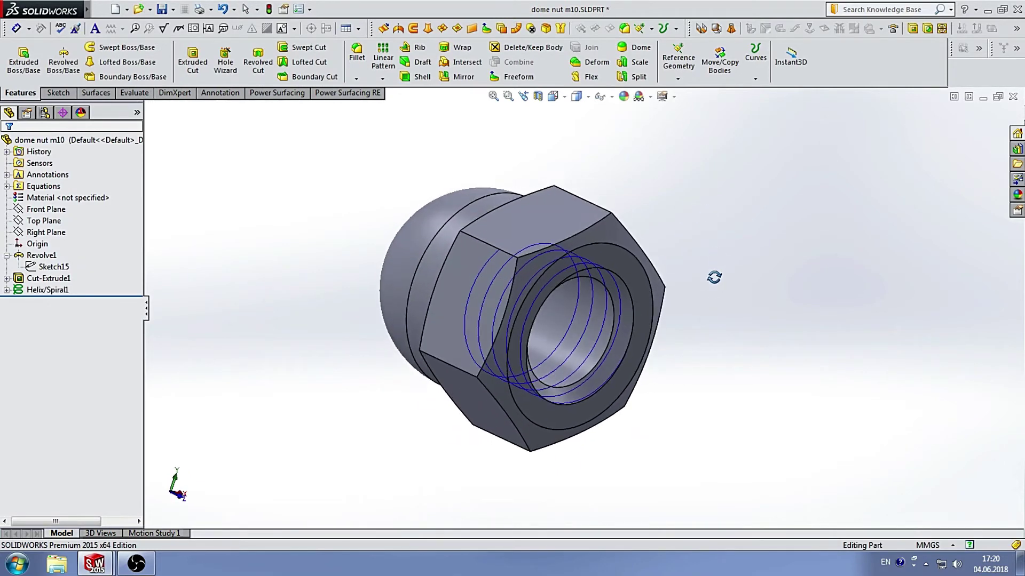
Orbit to an oblique top view and begin a Line sketch on Top Plane
scroll(602, 347, down, 2)
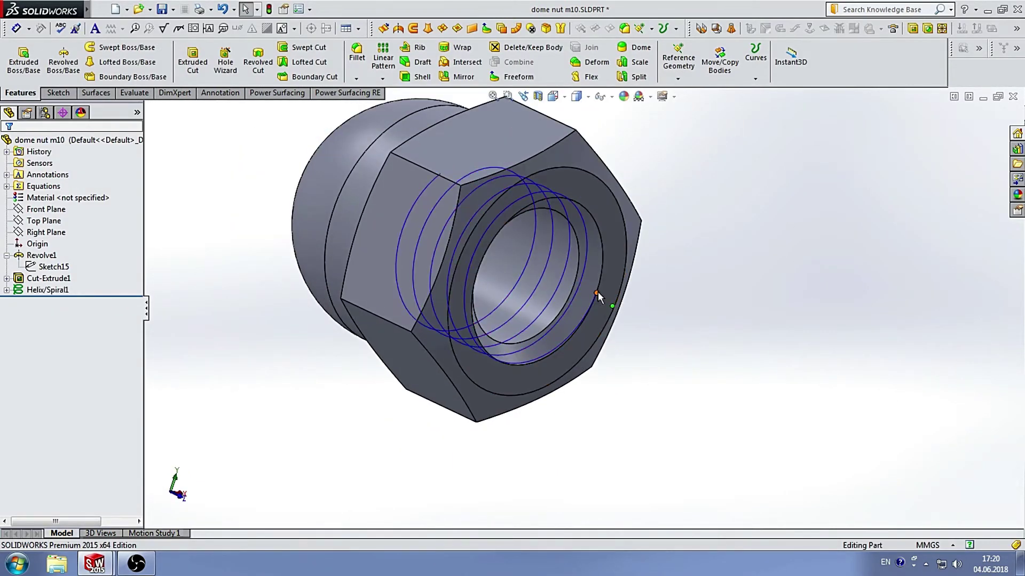
mouse_move(601, 298)
middle_down()
mouse_move(652, 218)
mouse_move(676, 243)
middle_up()
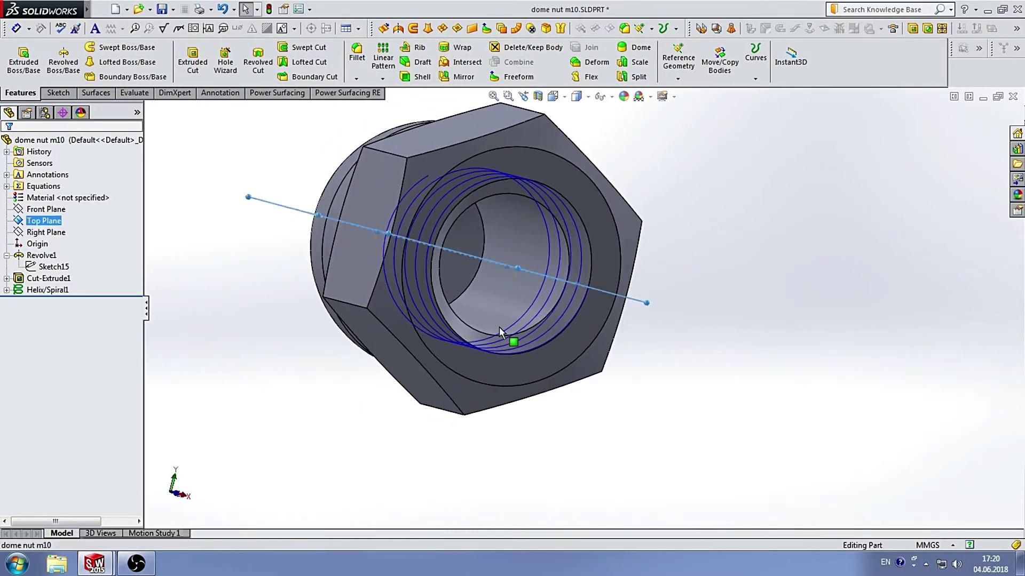
mouse_move(680, 350)
middle_down()
mouse_move(670, 208)
mouse_move(678, 265)
middle_up()
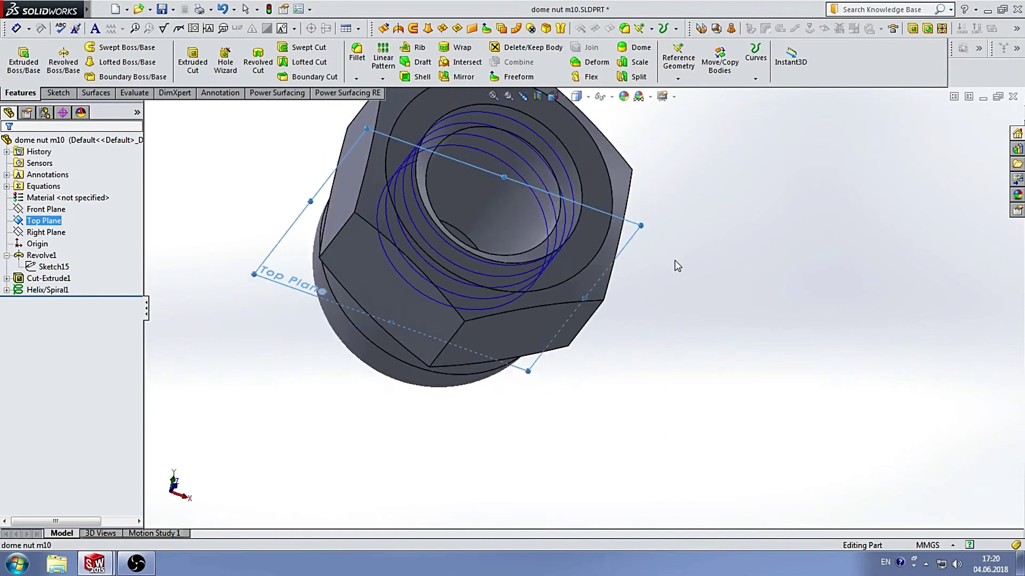
click(59, 93)
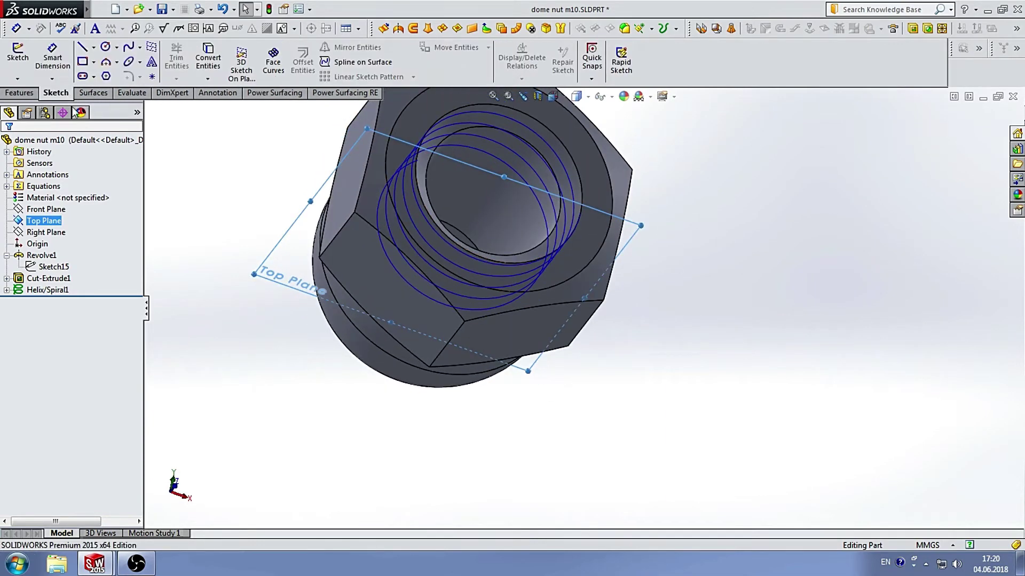
click(80, 51)
Draw the first profile line at the bore edge and a horizontal line from its midpoint
mouse_move(622, 229)
middle_down()
mouse_move(605, 257)
mouse_move(645, 206)
mouse_move(540, 193)
middle_up()
scroll(540, 193, down, 3)
scroll(618, 247, down, 2)
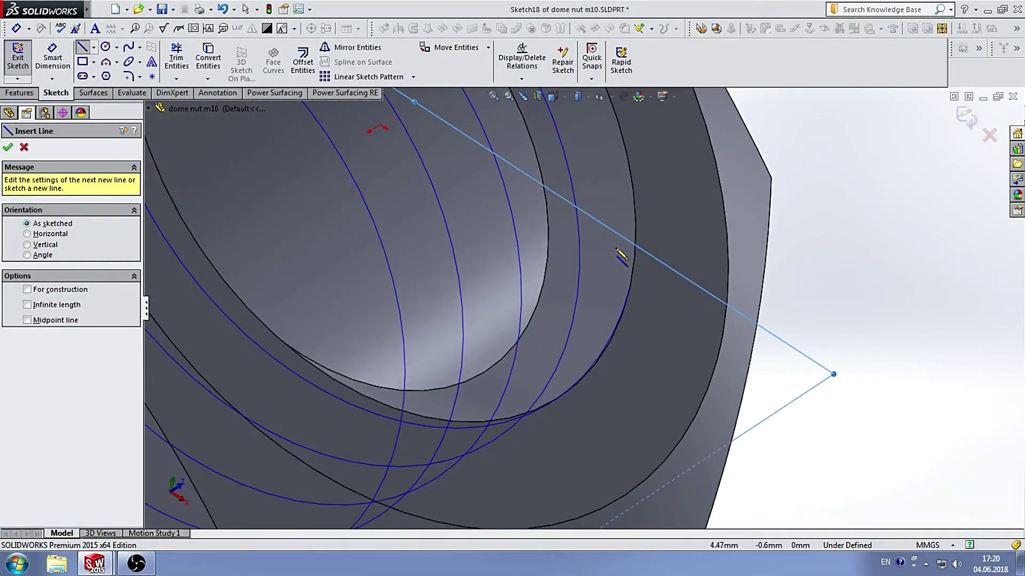
scroll(617, 256, up, 5)
scroll(577, 320, down, 3)
scroll(575, 315, down, 2)
scroll(531, 348, down, 2)
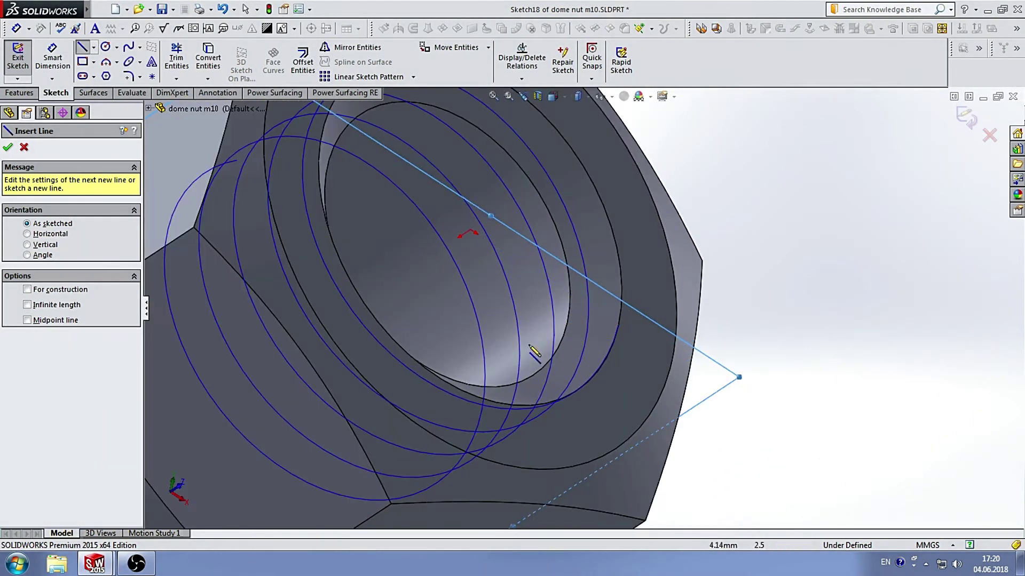
click(532, 349)
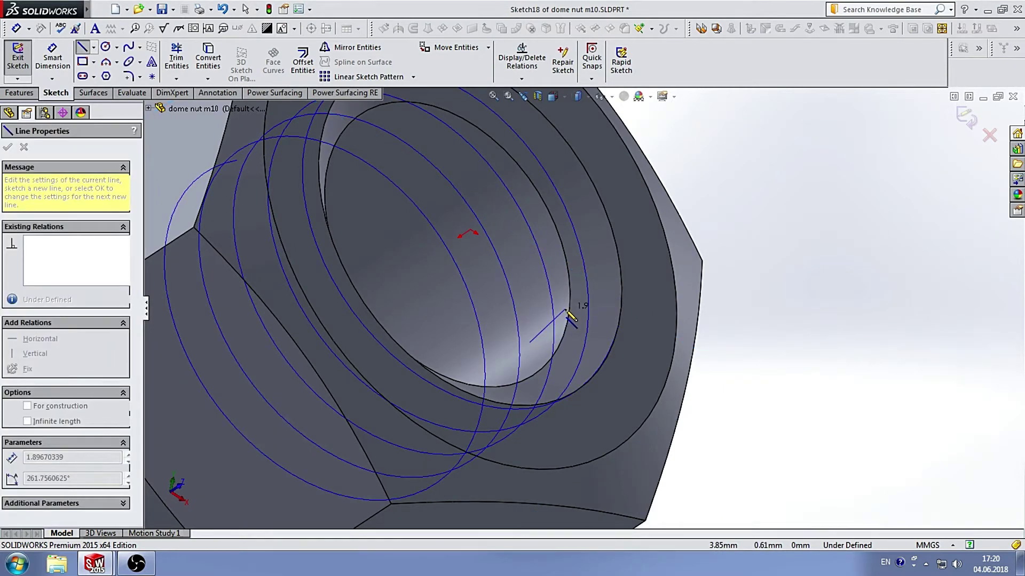
click(581, 294)
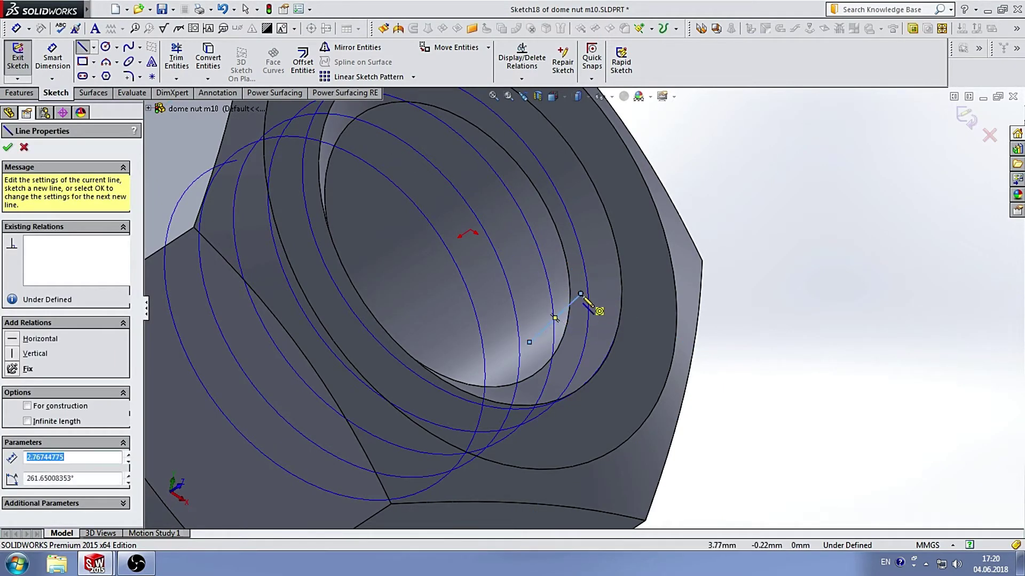
click(555, 318)
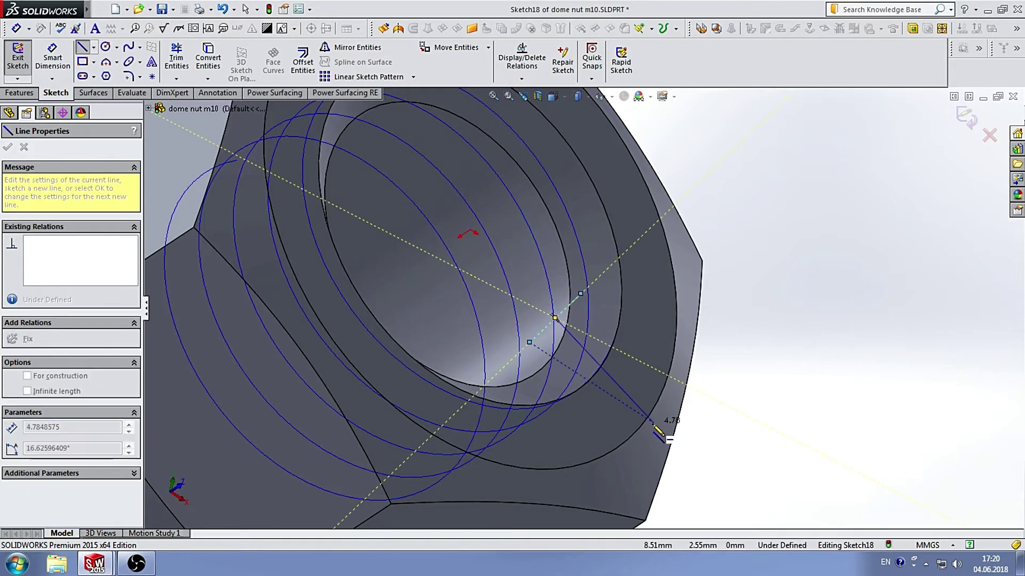
click(650, 381)
Close the triangle with lines from both ends of the first line to the horizontal line
scroll(602, 324, down, 2)
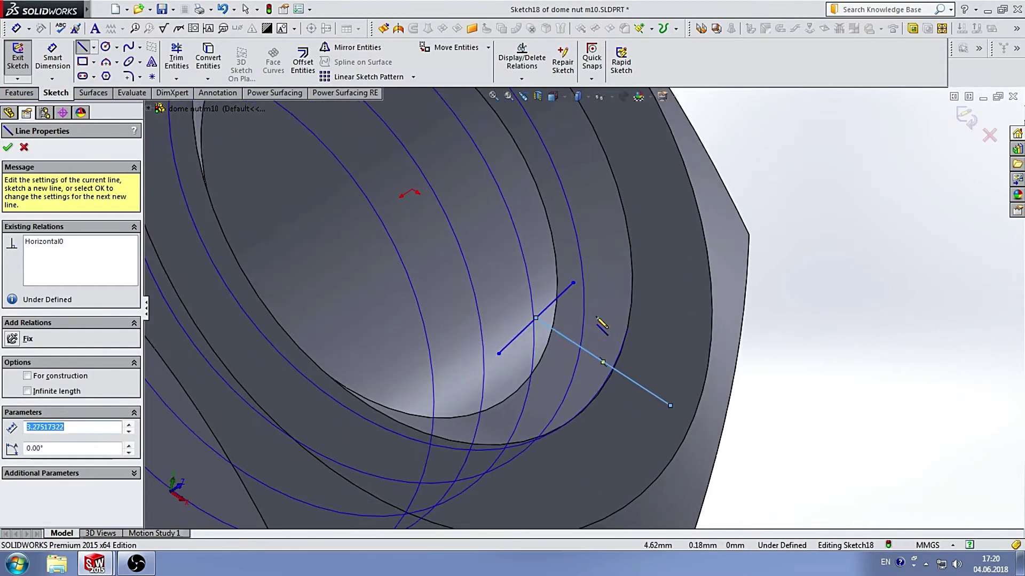
click(574, 284)
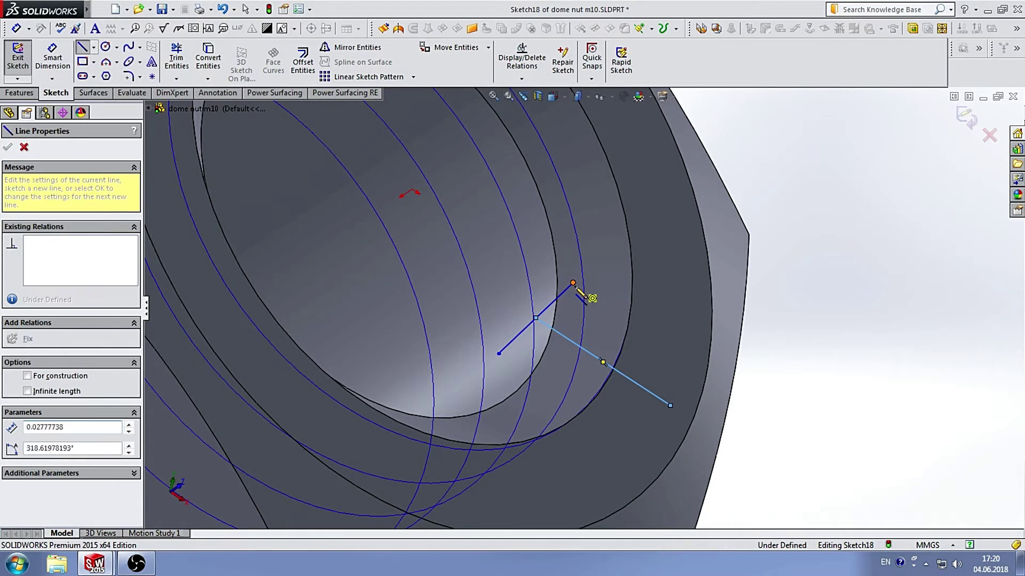
click(620, 374)
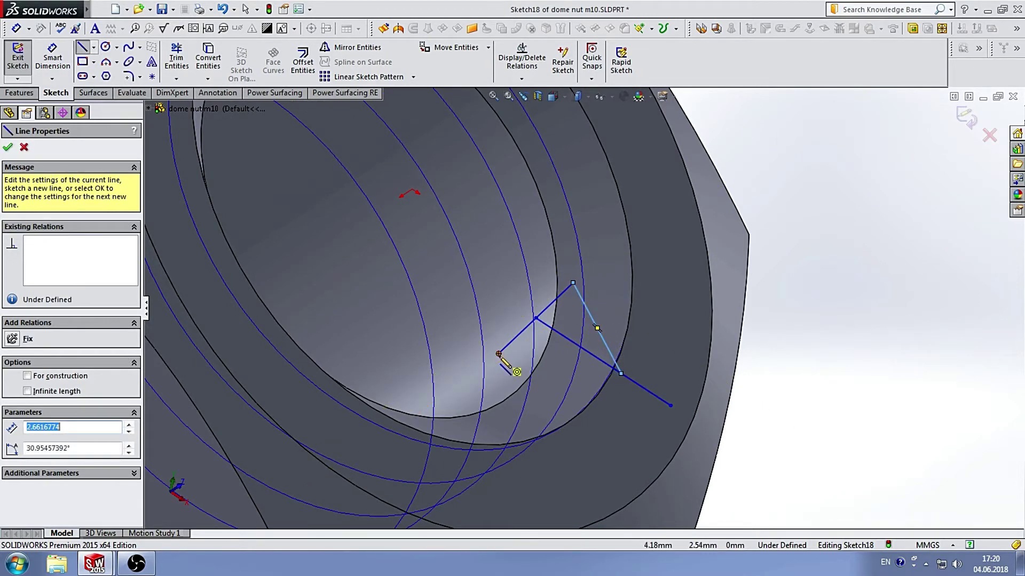
click(499, 354)
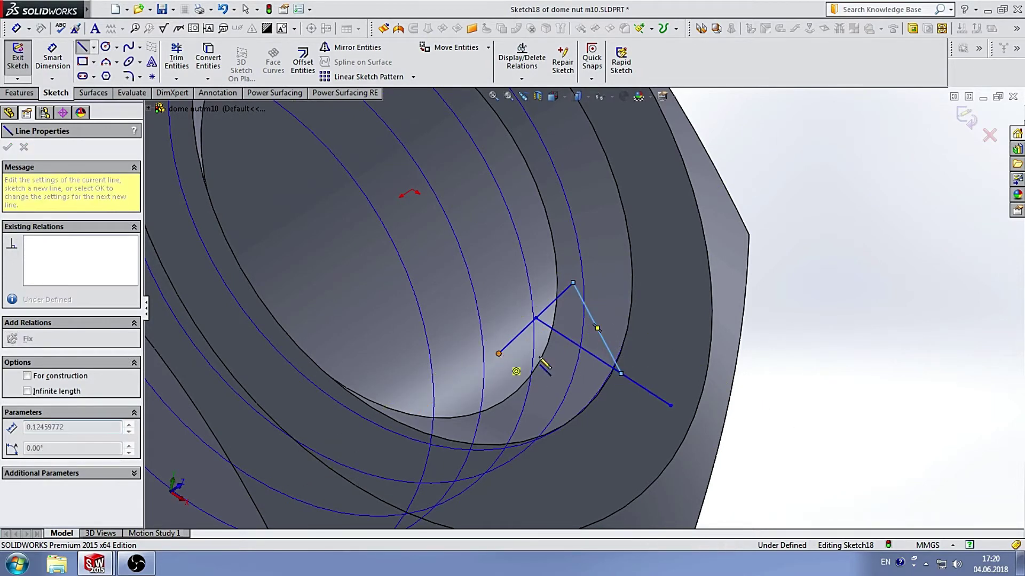
click(622, 375)
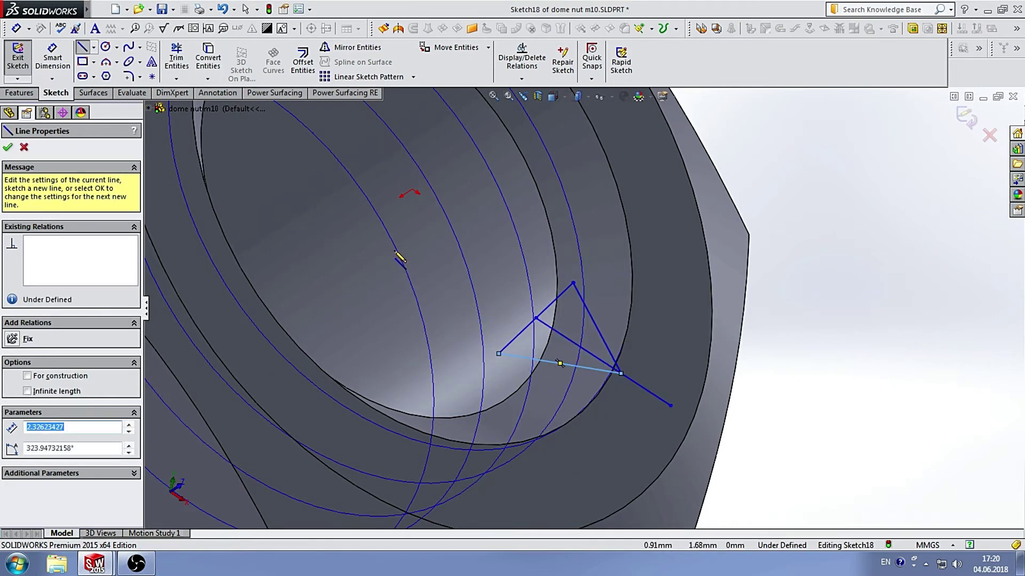
key(Escape)
Make the horizontal line through the triangle construction geometry
click(646, 390)
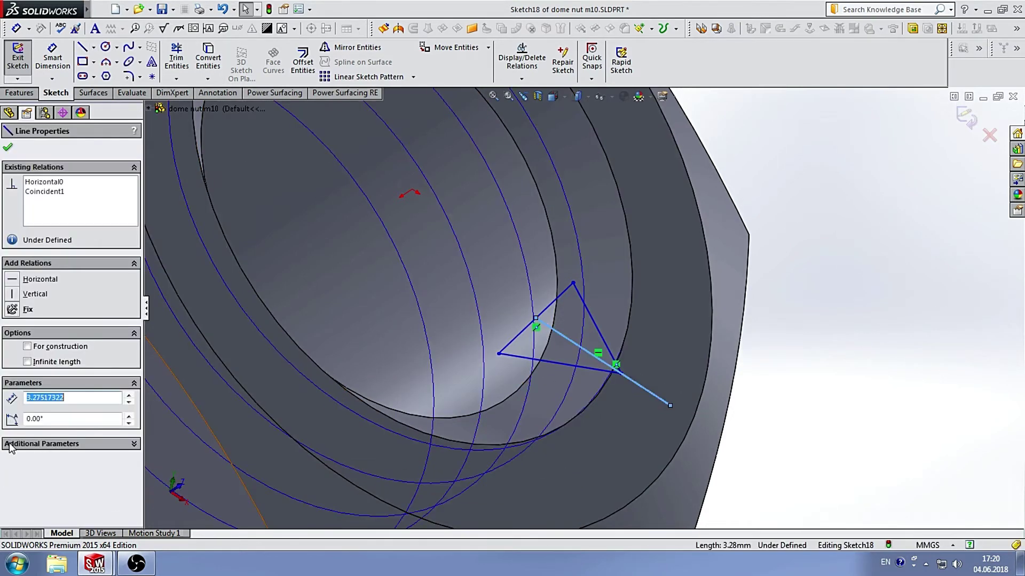
click(27, 346)
scroll(587, 331, up, 5)
click(793, 265)
scroll(630, 312, down, 5)
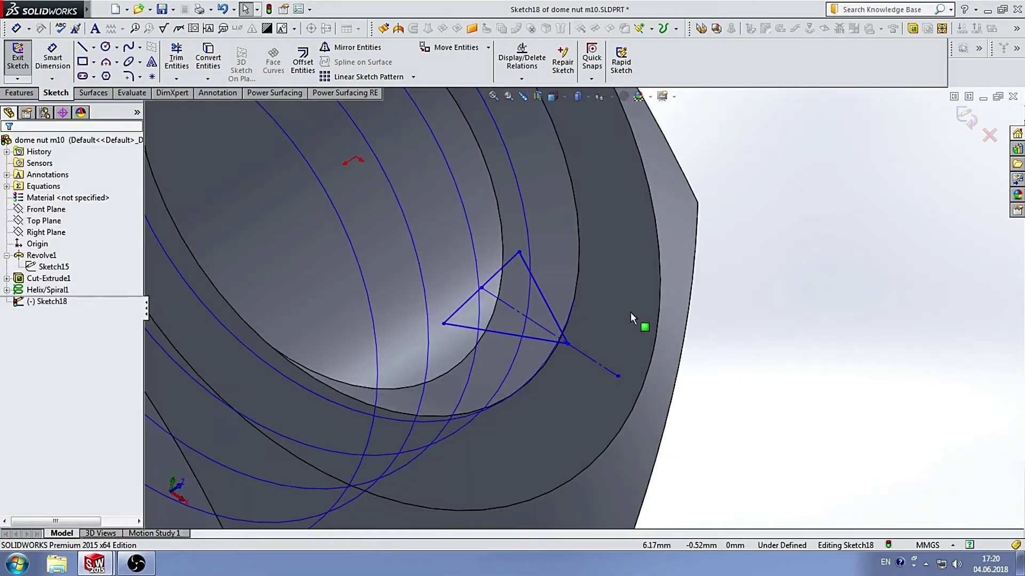
key(Left)
scroll(562, 299, up, 5)
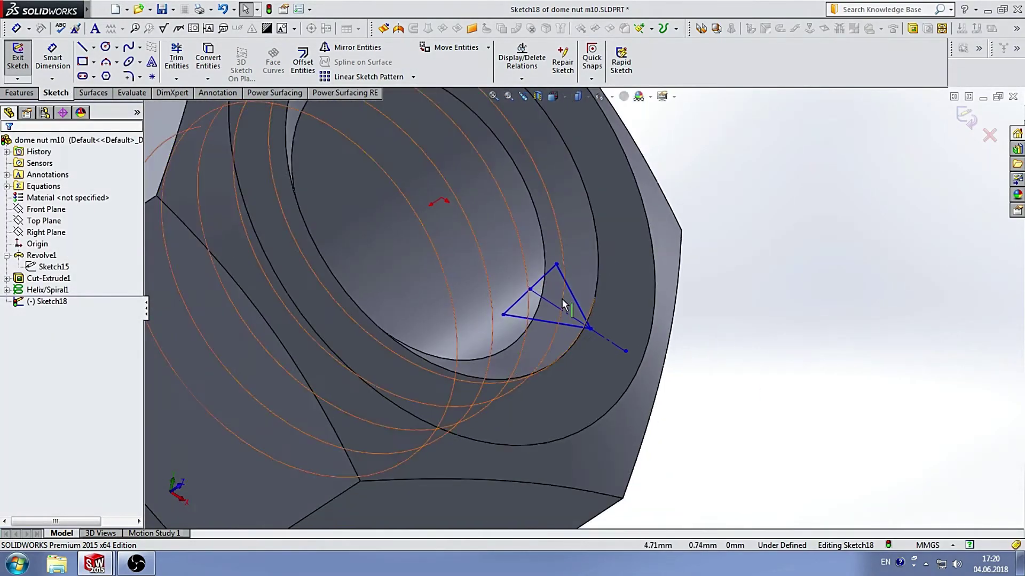
mouse_move(563, 298)
middle_down()
mouse_move(576, 221)
mouse_move(609, 266)
middle_up()
scroll(577, 220, down, 3)
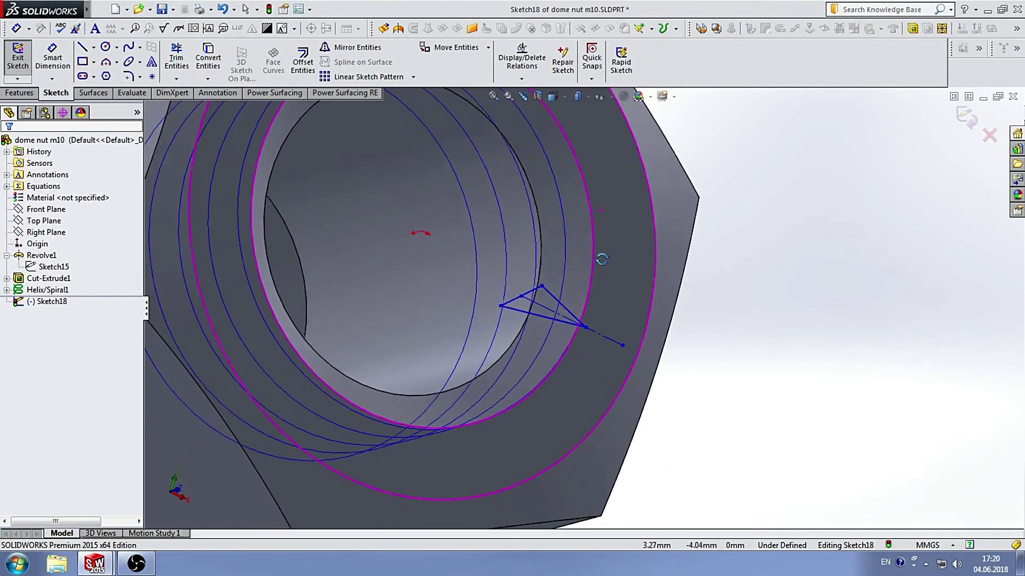
key(Escape)
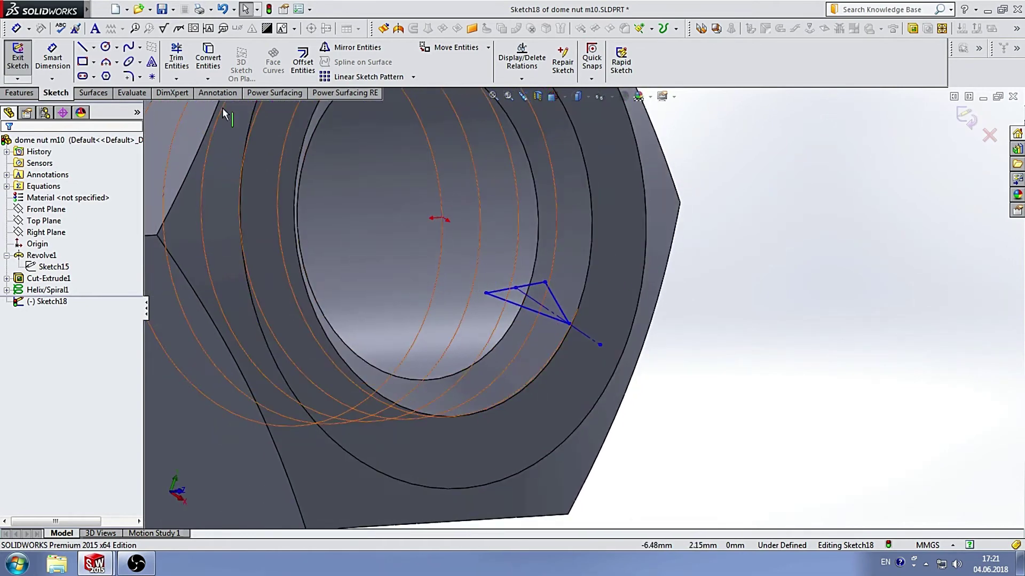
Convert the inner bore face's intersection with the sketch plane into two 12 mm lines
click(208, 79)
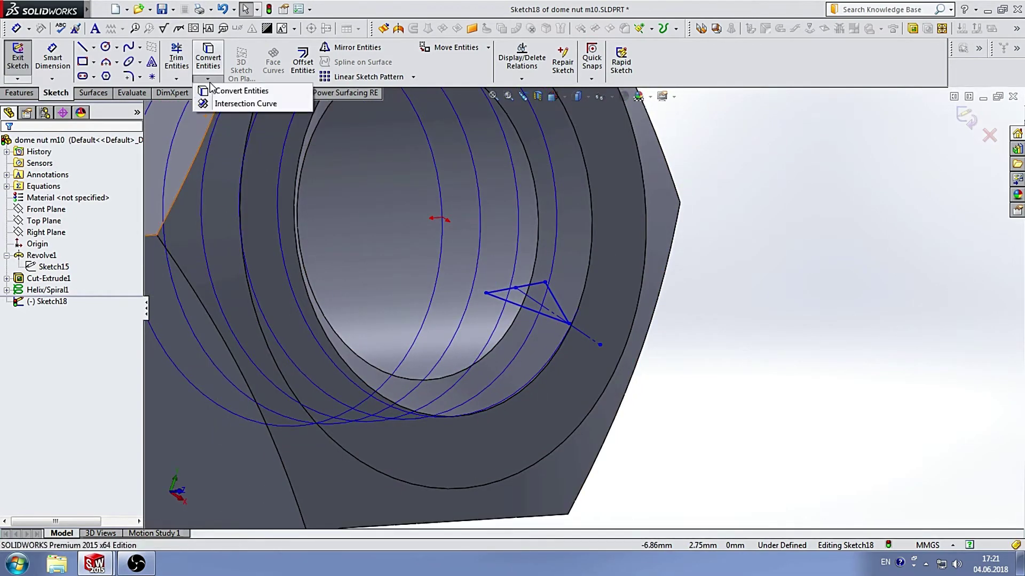
click(234, 104)
click(404, 194)
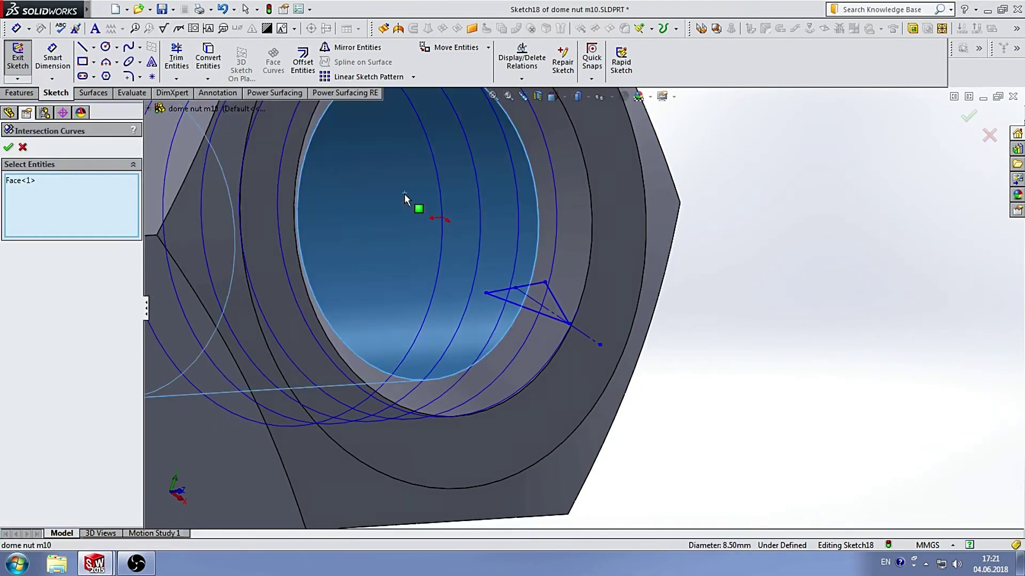
scroll(346, 253, up, 5)
mouse_move(508, 251)
middle_down()
mouse_move(452, 171)
mouse_move(104, 145)
middle_up()
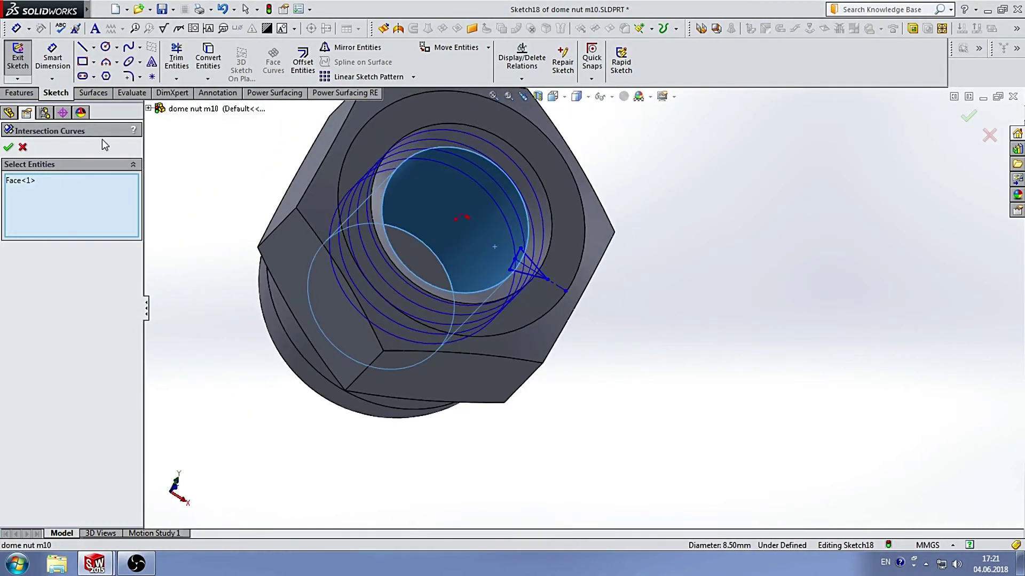
click(8, 148)
middle_drag(451, 216, 352, 217)
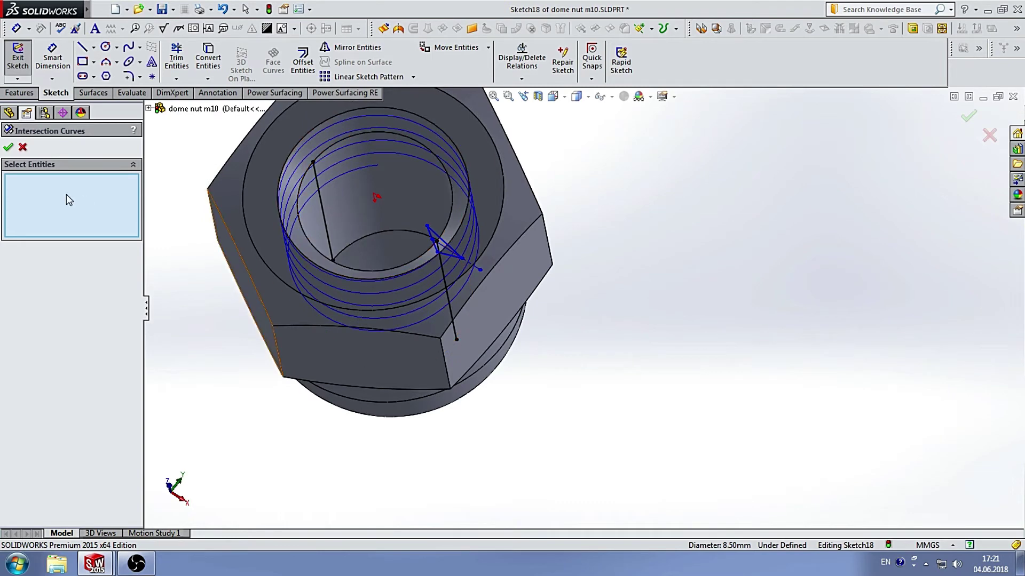
click(9, 148)
Make the 12 mm intersection line across the bore construction geometry
click(321, 202)
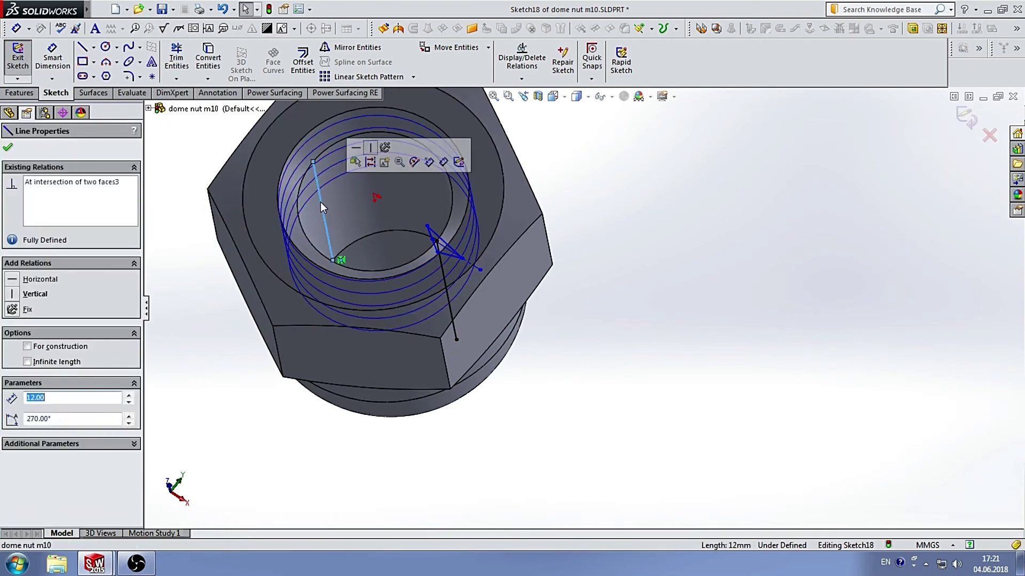
middle_drag(346, 239, 537, 329)
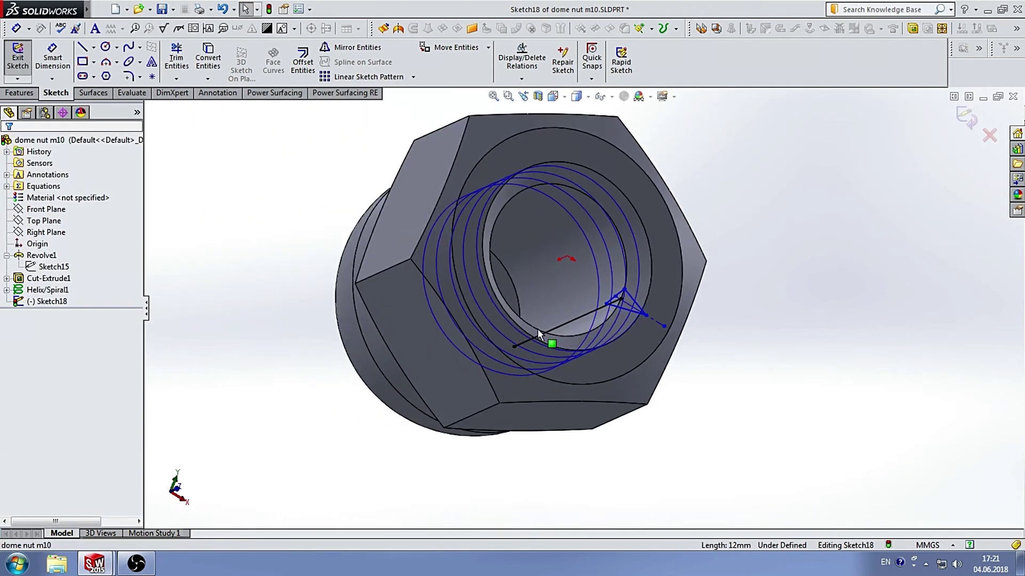
scroll(599, 330, down, 3)
click(607, 323)
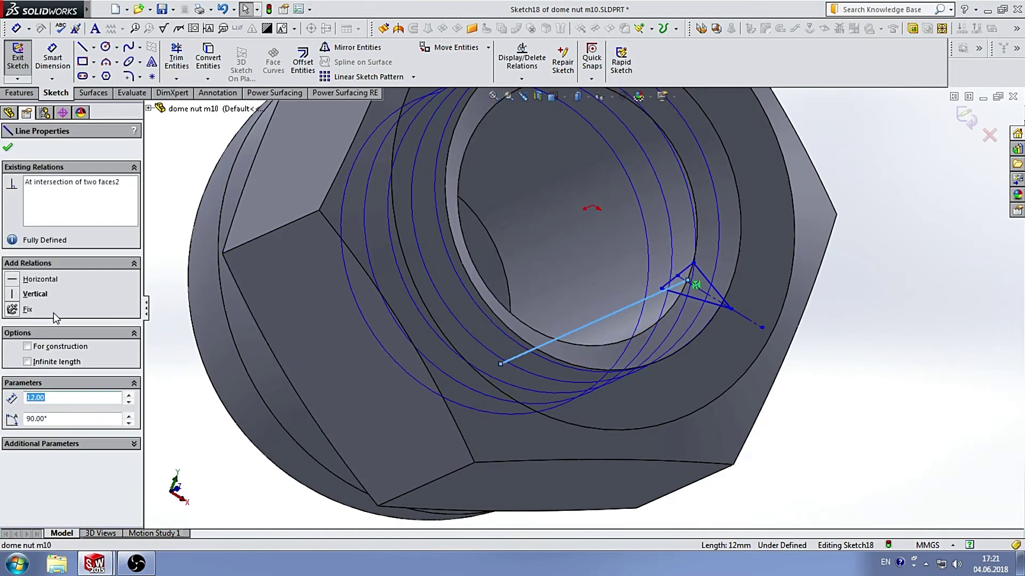
click(27, 346)
scroll(423, 344, up, 3)
key(Escape)
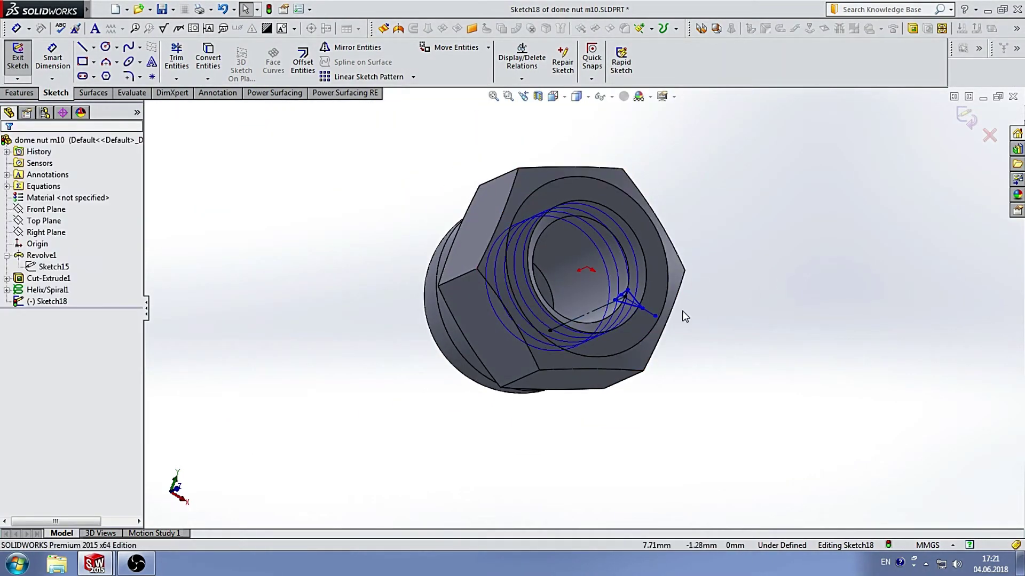
scroll(604, 298, down, 5)
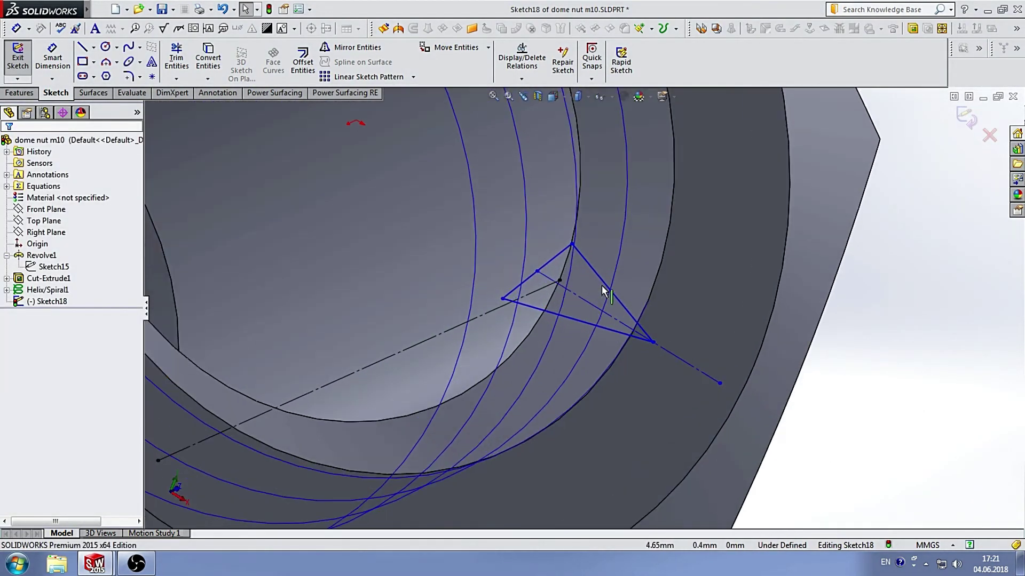
Relate the triangle's short side at the bore edge to the long construction line
click(553, 259)
ctrl+click(533, 296)
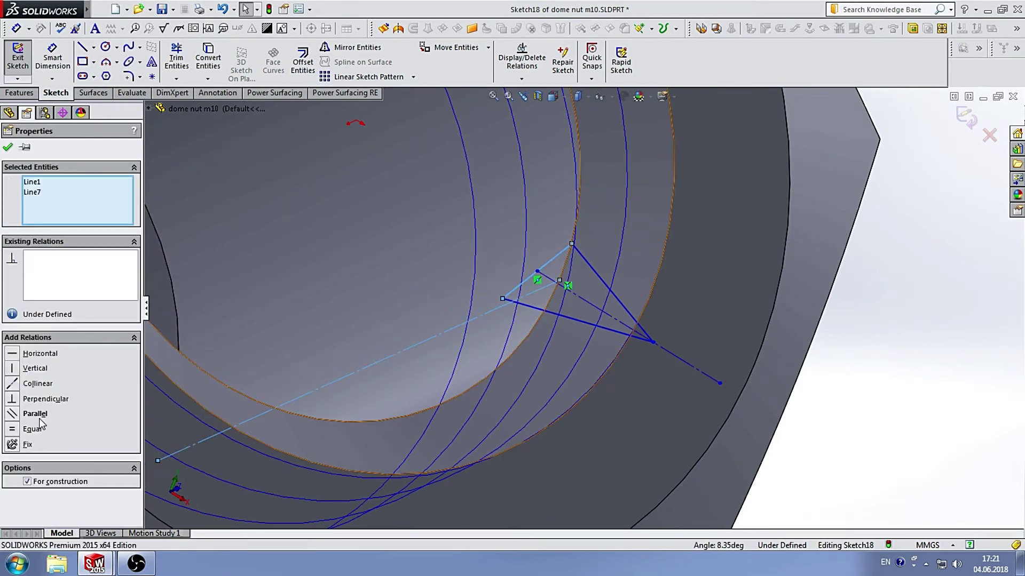
click(38, 383)
key(Escape)
scroll(671, 265, up, 3)
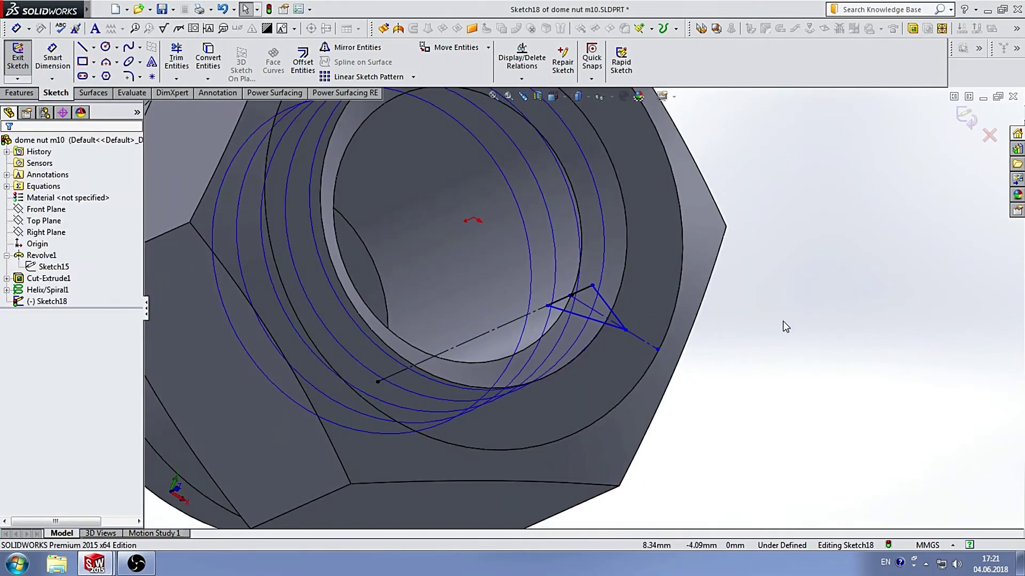
Make the dashed construction line perpendicular to the other construction line
middle_drag(671, 264, 602, 339)
scroll(602, 340, down, 3)
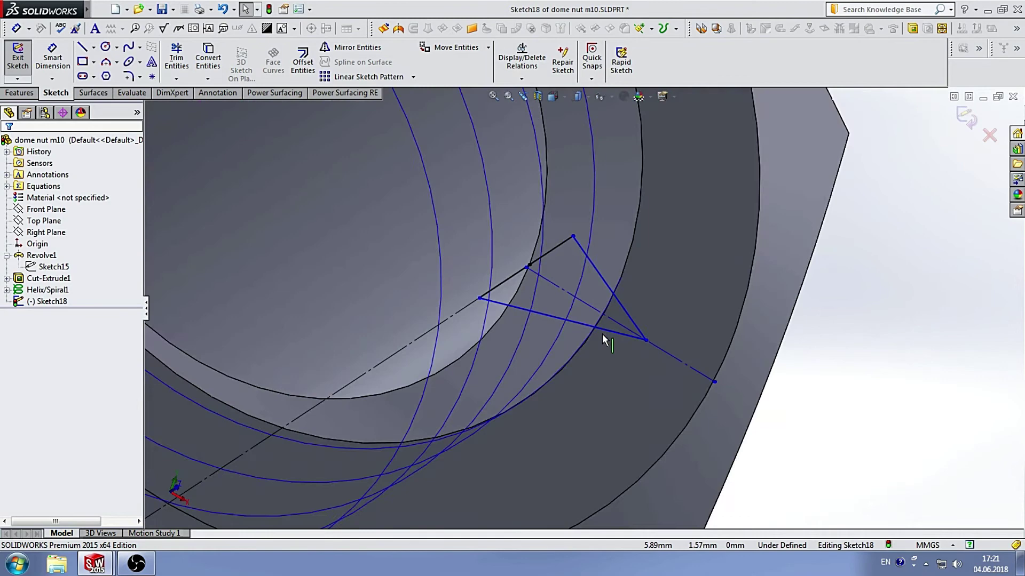
click(566, 290)
ctrl+click(460, 317)
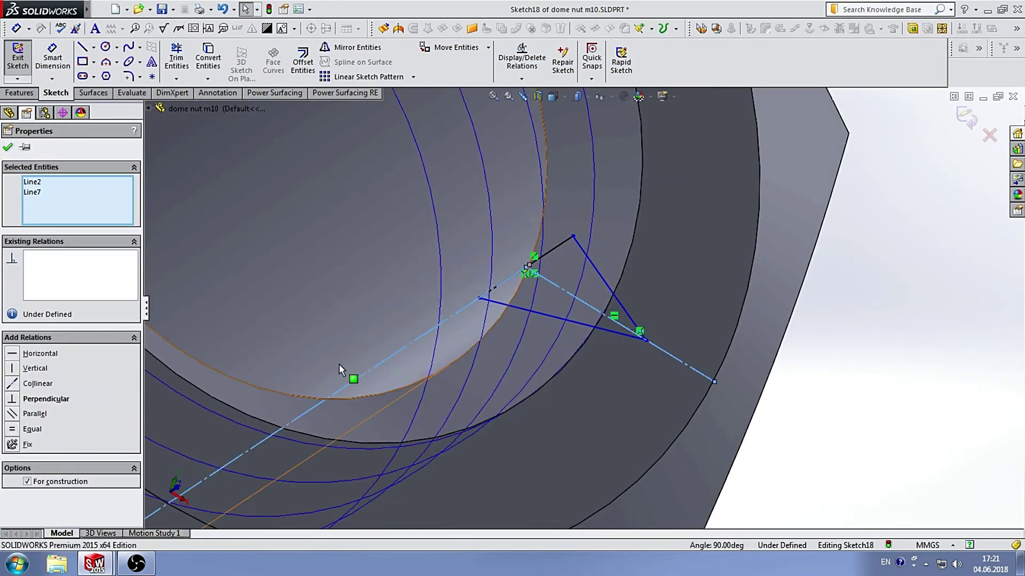
click(44, 400)
scroll(587, 336, up, 3)
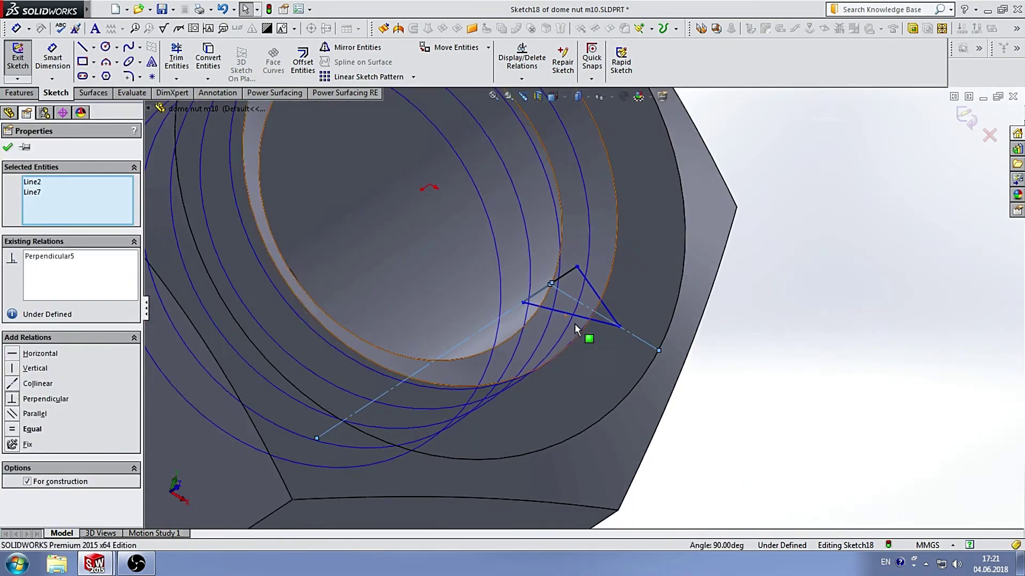
key(Escape)
scroll(599, 325, down, 3)
middle_drag(598, 324, 599, 332)
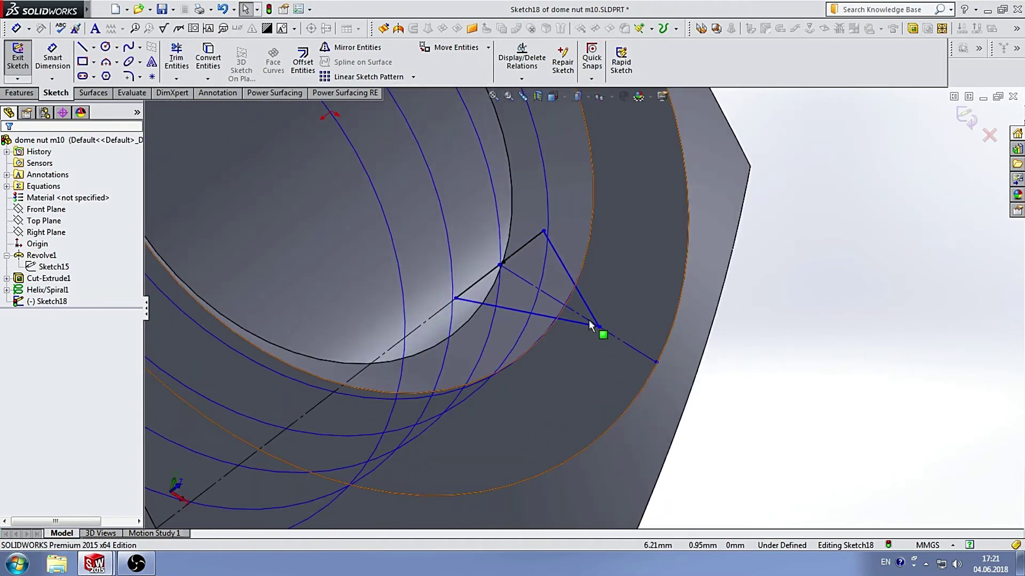
Dimension the triangle's top edge to 1.50 mm
key(d)
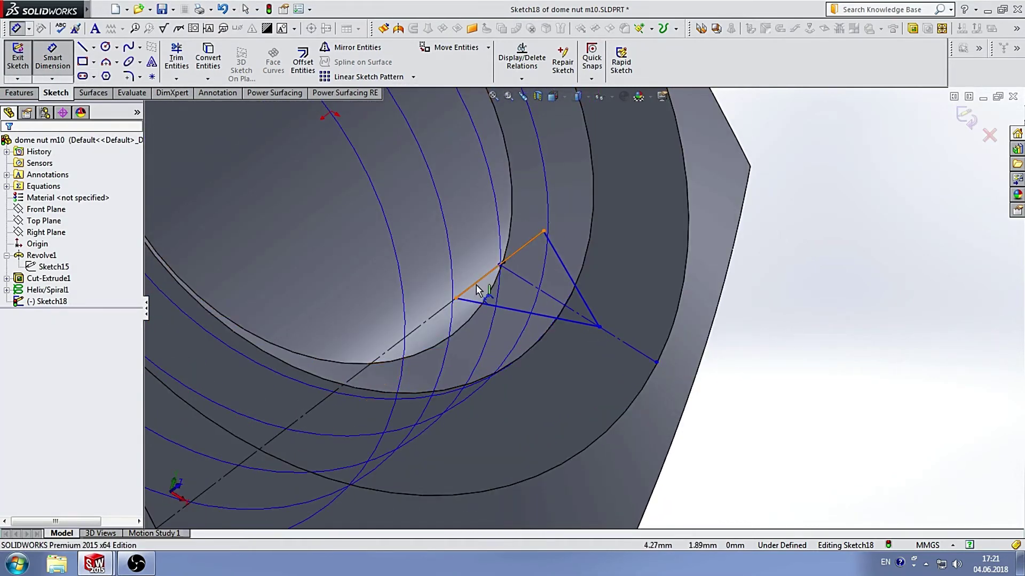
click(478, 290)
click(465, 256)
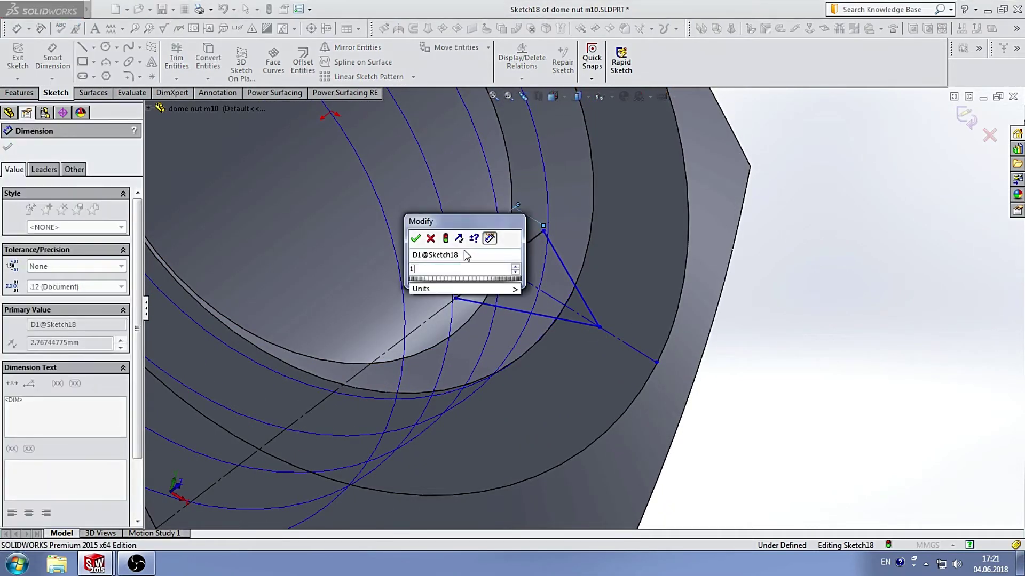
key(Escape)
click(465, 256)
text(1.5)
key(Return)
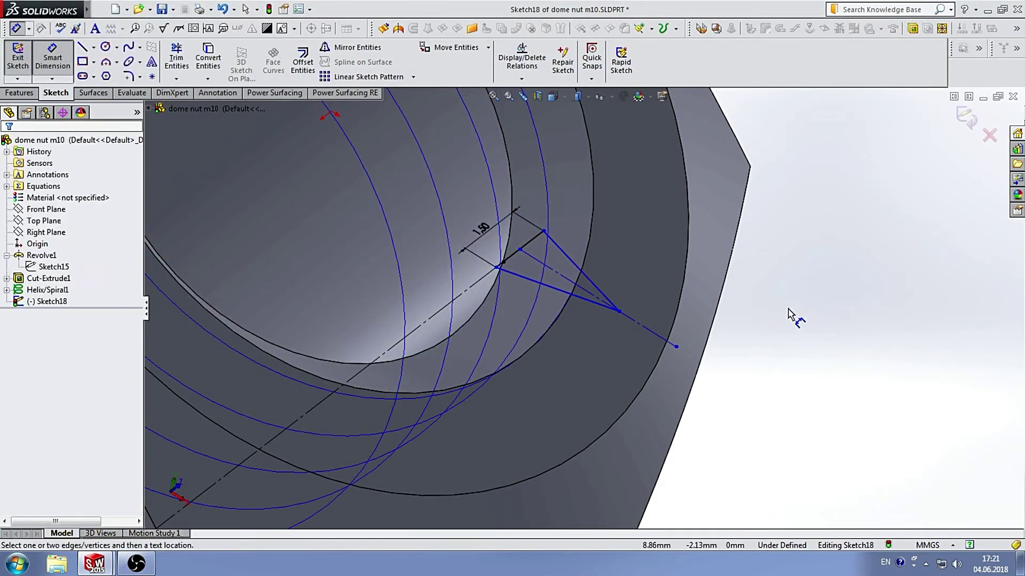
mouse_move(789, 315)
middle_down()
mouse_move(698, 277)
mouse_move(582, 316)
middle_up()
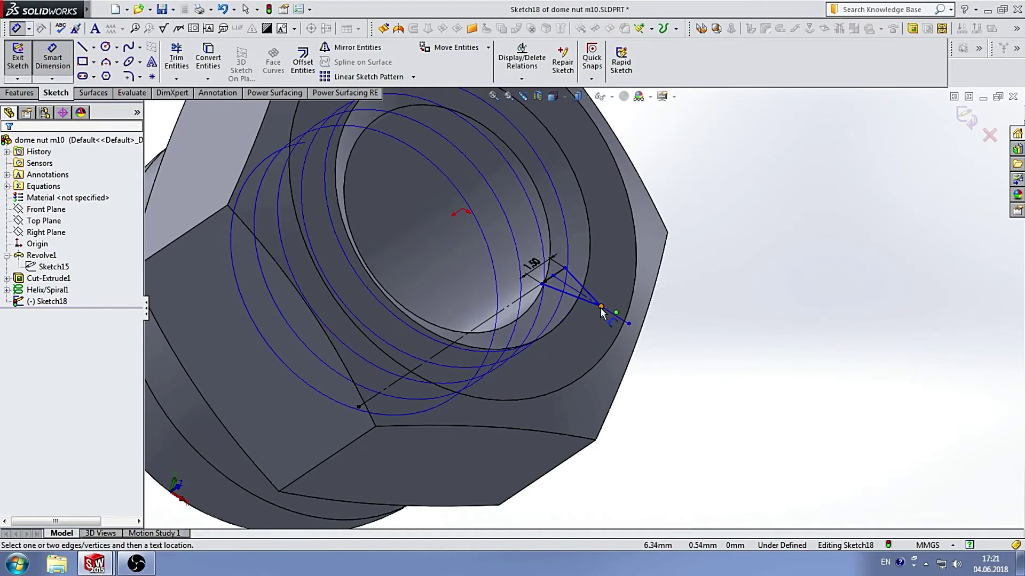
Draw a vertical centerline downward from the sketch origin
click(601, 308)
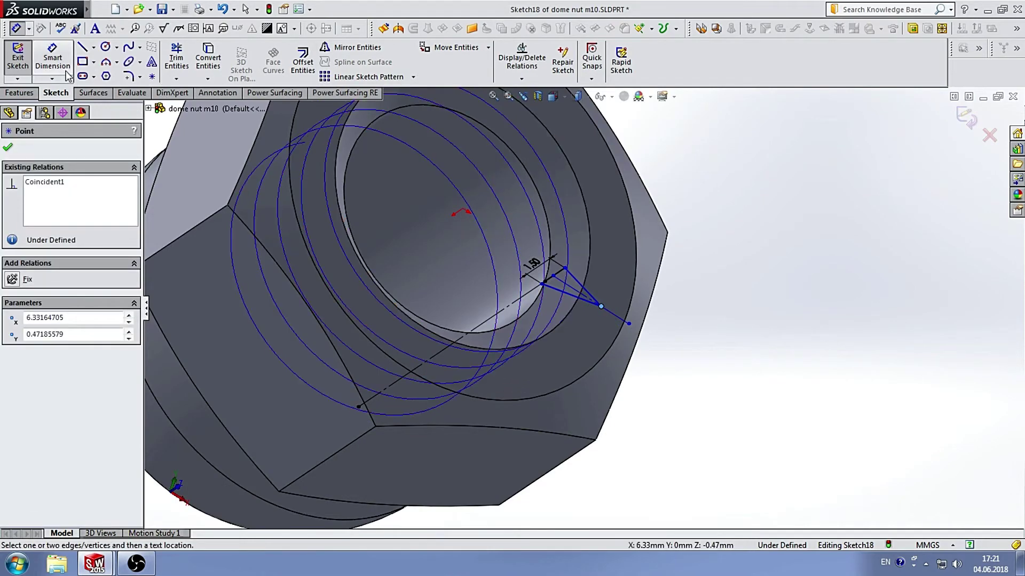
click(93, 47)
click(115, 74)
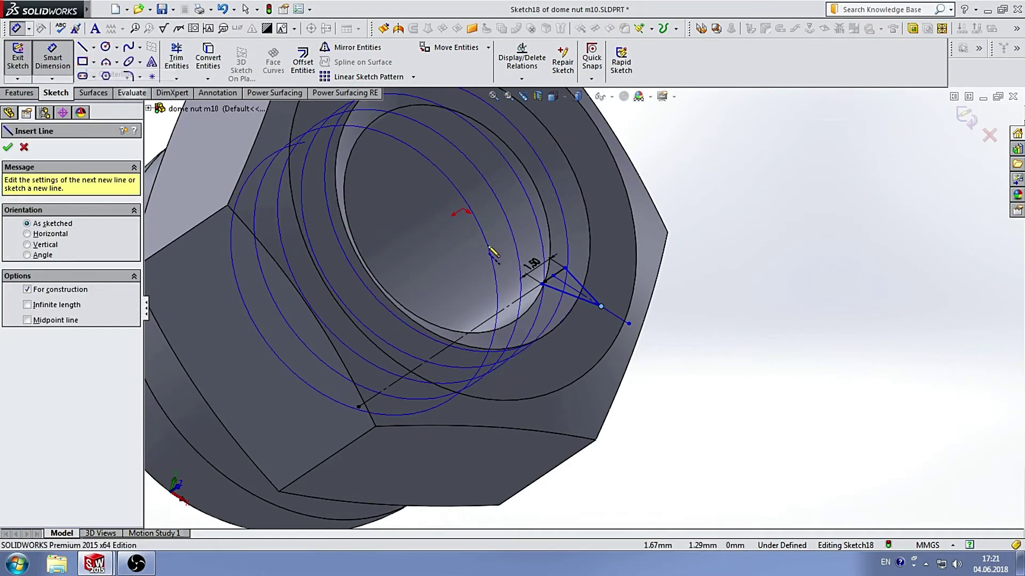
click(463, 209)
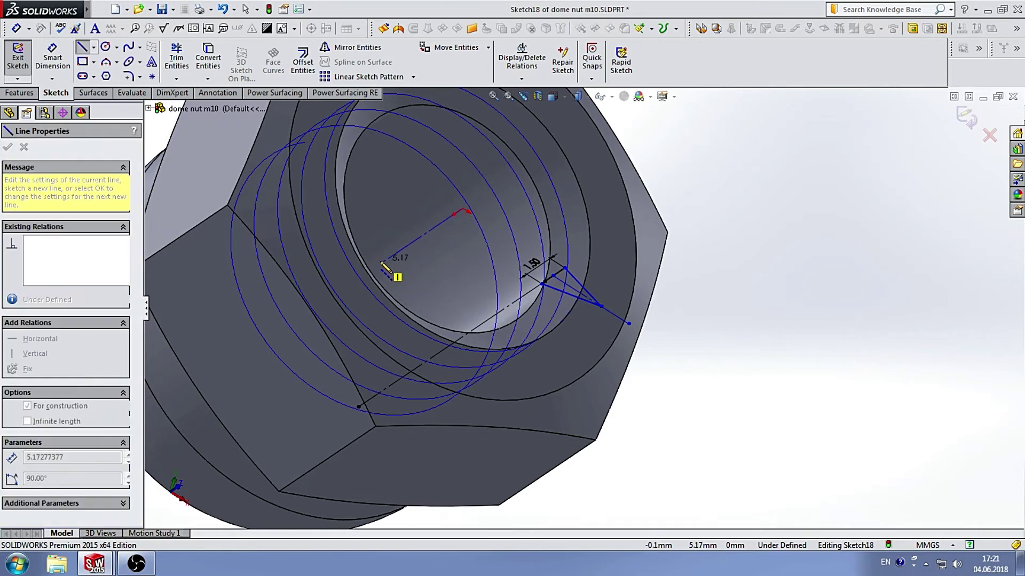
click(382, 263)
key(Escape)
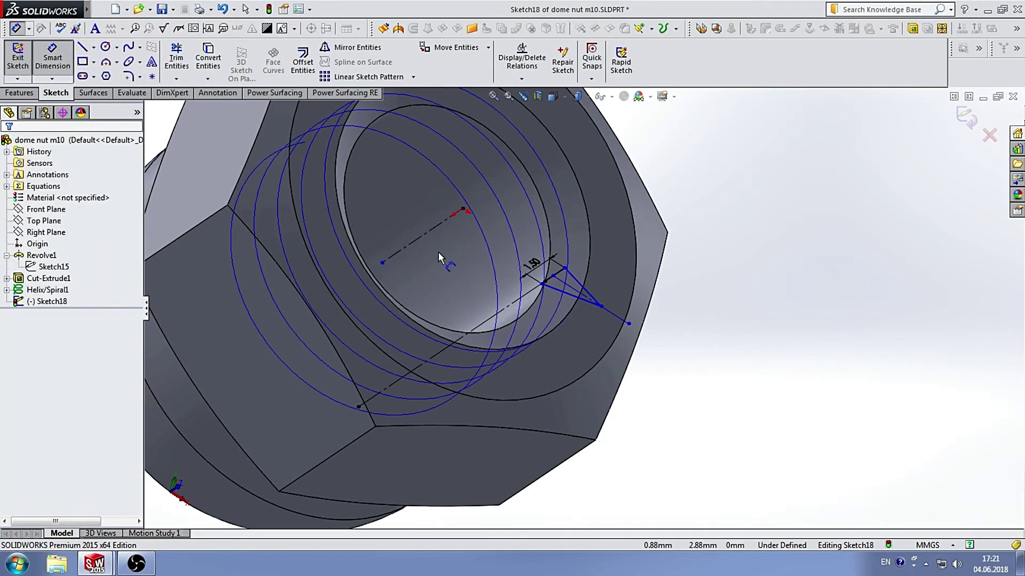
scroll(599, 250, up, 3)
scroll(596, 352, down, 2)
Dimension the profile point 10.80 mm from the vertical centerline
click(618, 313)
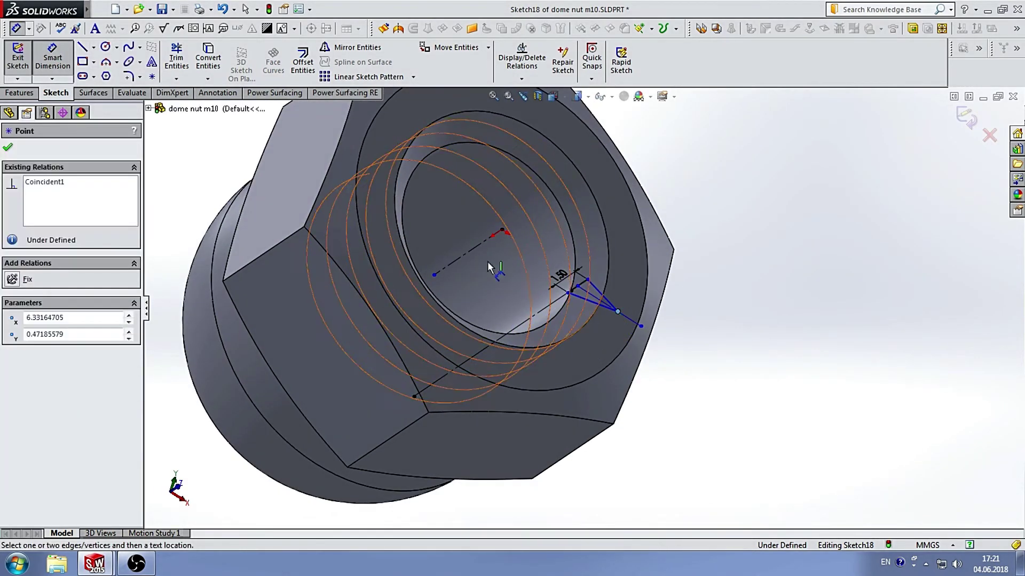
click(456, 177)
middle_drag(456, 177, 592, 152)
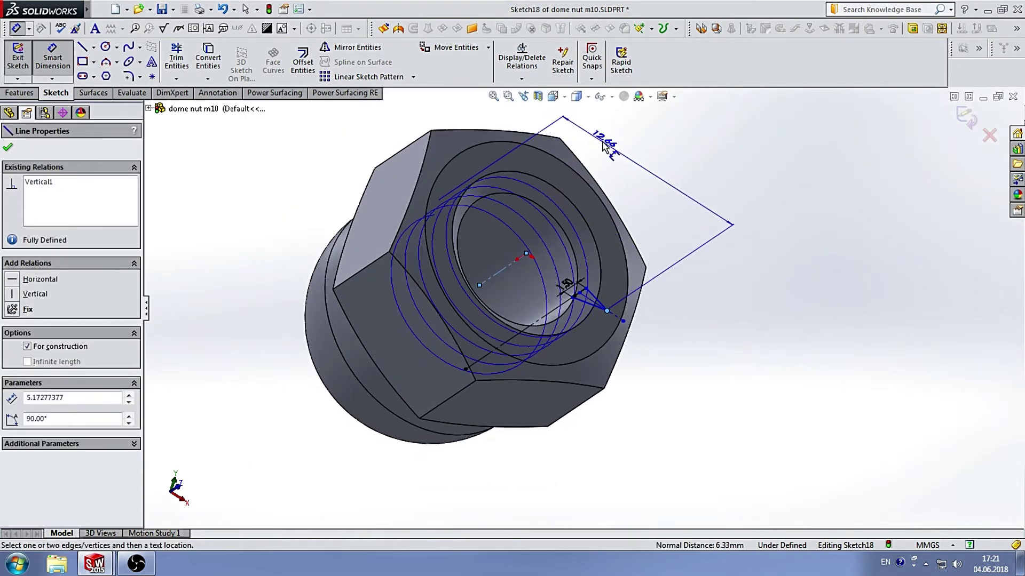
click(604, 148)
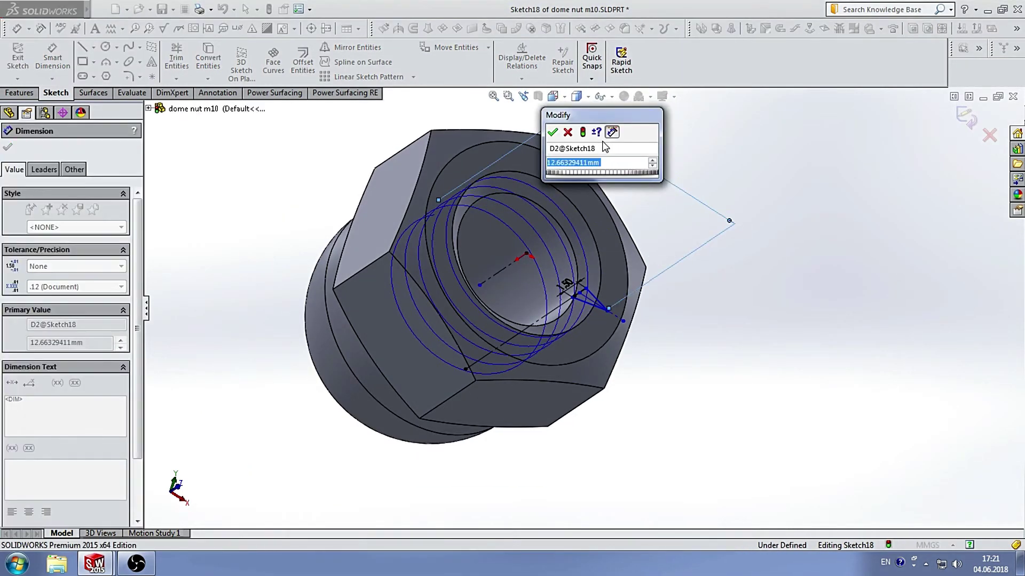
text(10.8)
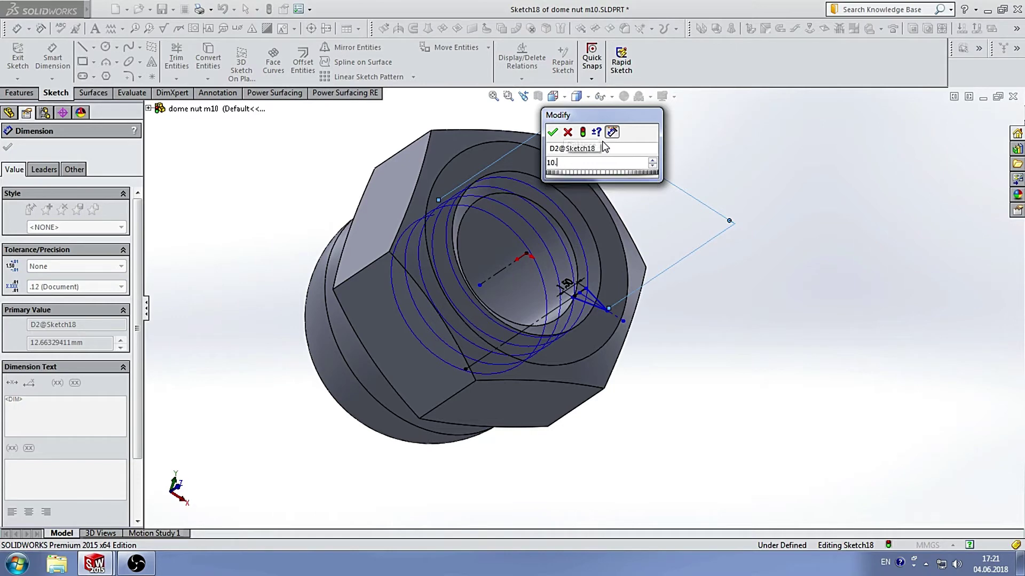
key(Return)
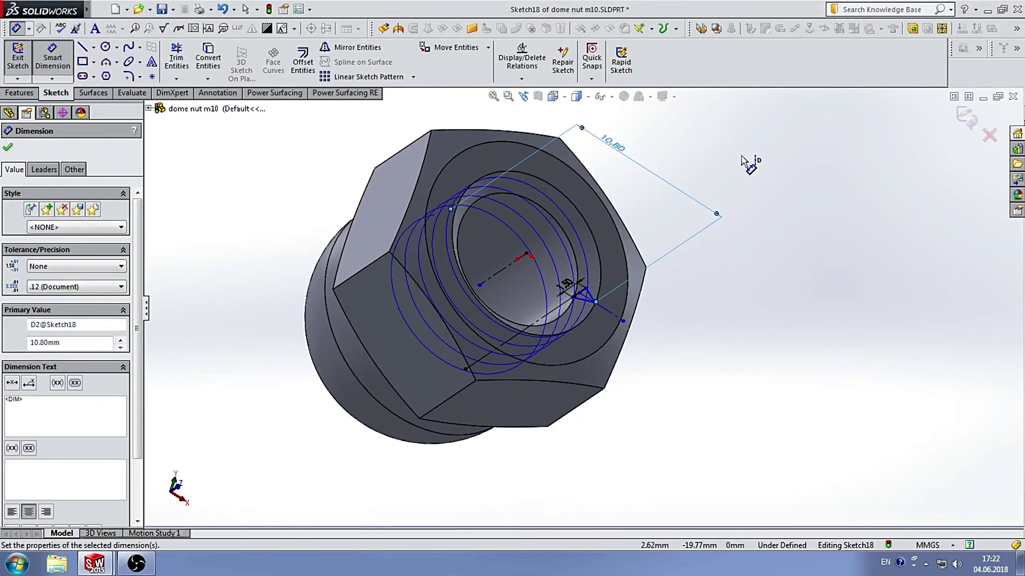
click(745, 161)
middle_drag(745, 161, 565, 231)
scroll(587, 261, up, 5)
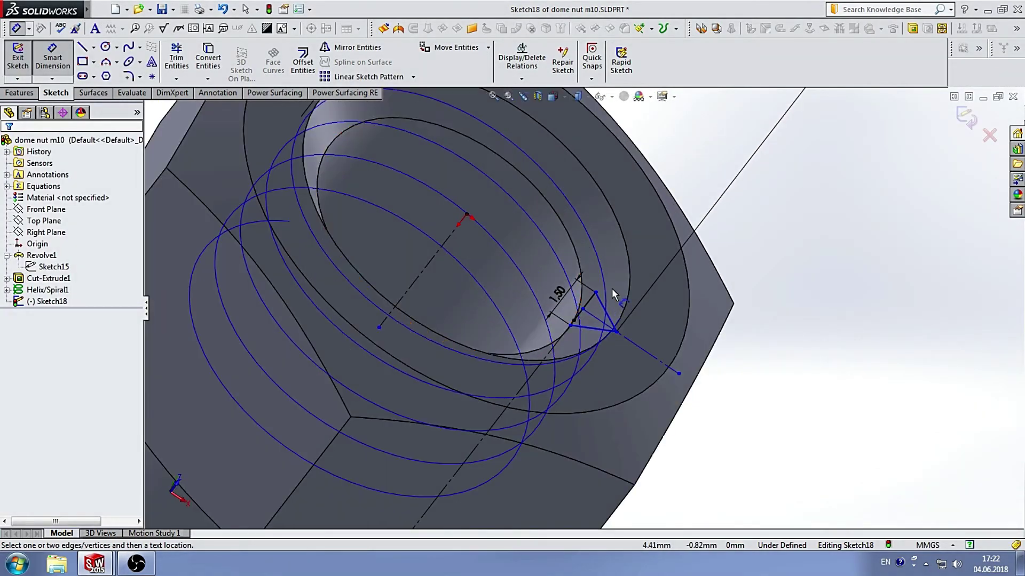
scroll(613, 293, up, 2)
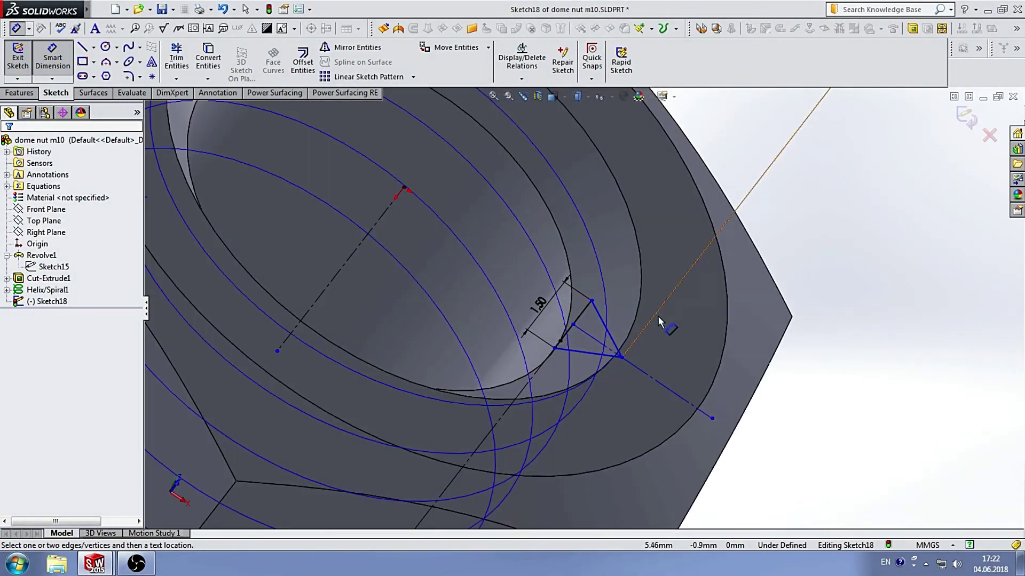
Apply a 0.10 mm sketch fillet to the triangle profile's outer tip vertex
click(128, 77)
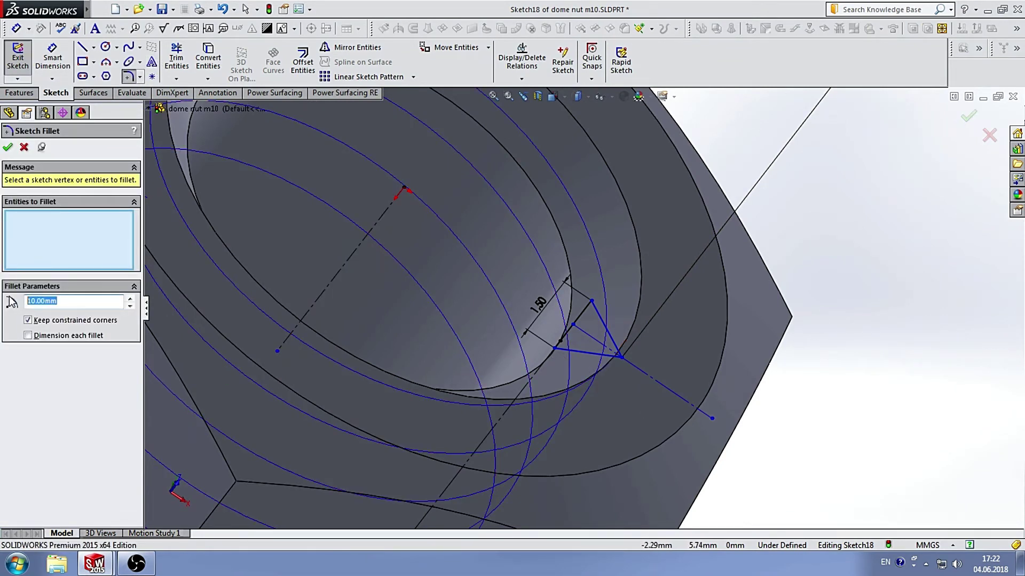
click(620, 358)
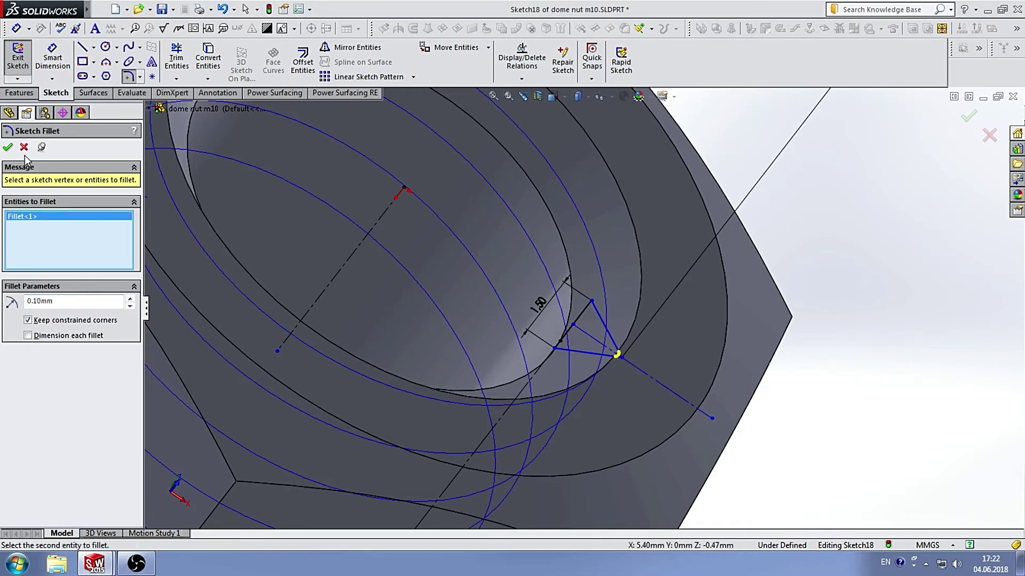
click(7, 147)
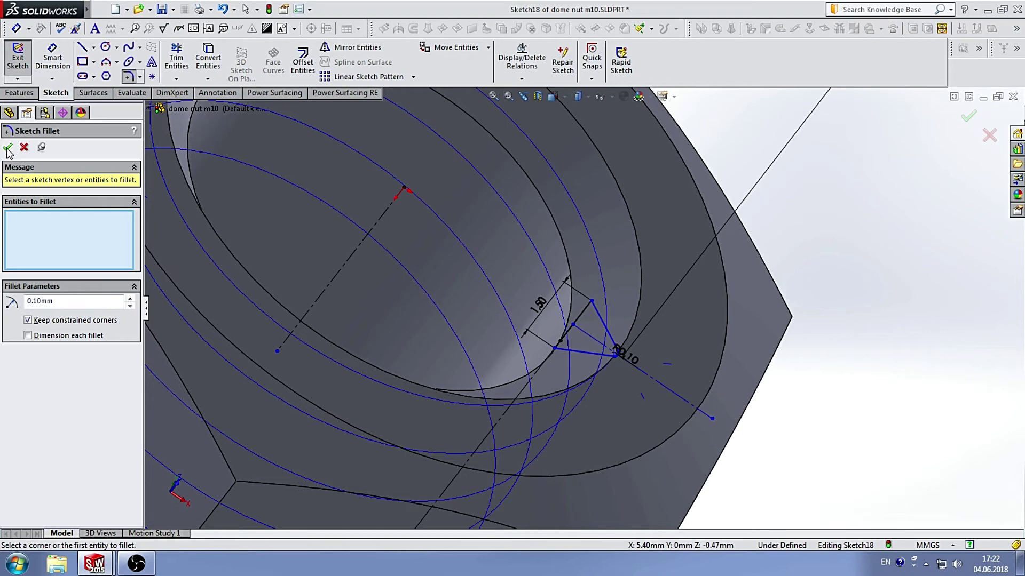
click(7, 150)
mouse_move(858, 226)
middle_down()
mouse_move(645, 229)
mouse_move(716, 270)
middle_up()
Place a sketch point on the construction line
scroll(655, 347, down, 5)
scroll(655, 347, down, 5)
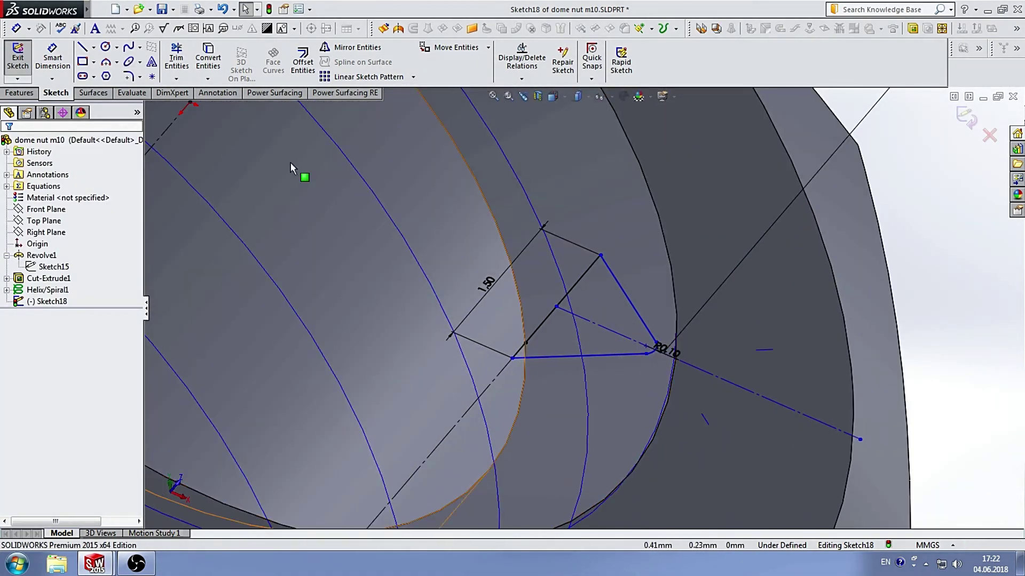
click(153, 76)
click(618, 344)
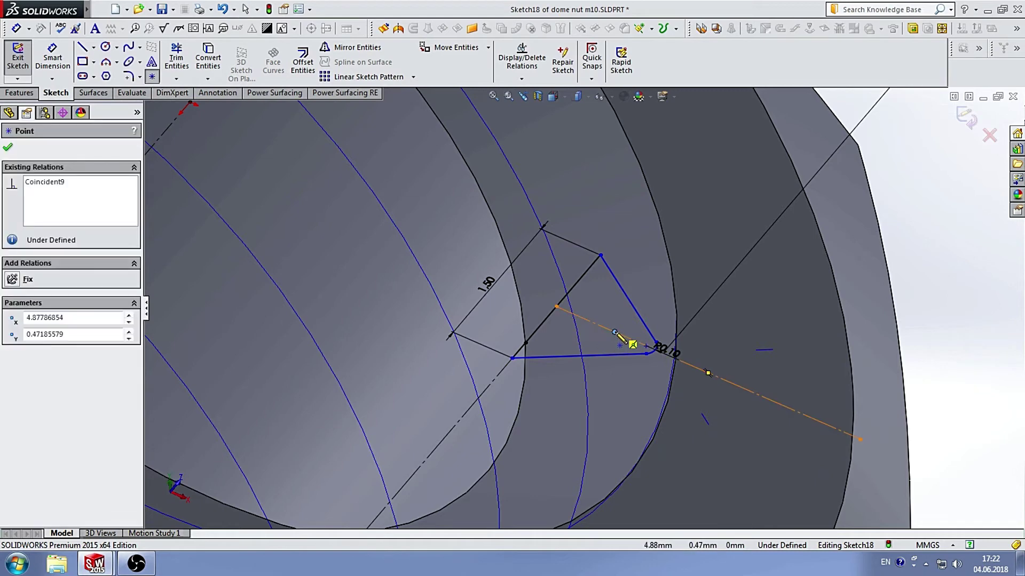
key(Escape)
Make the new sketch point coincident with the hole's edge, fully defining Sketch18
middle_drag(643, 328, 812, 275)
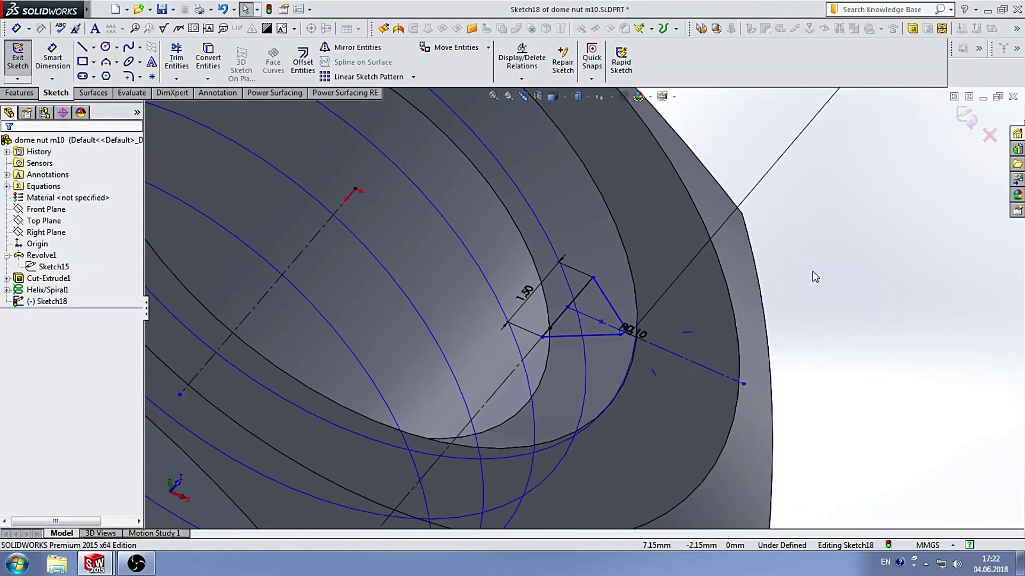
click(601, 321)
scroll(601, 322, up, 5)
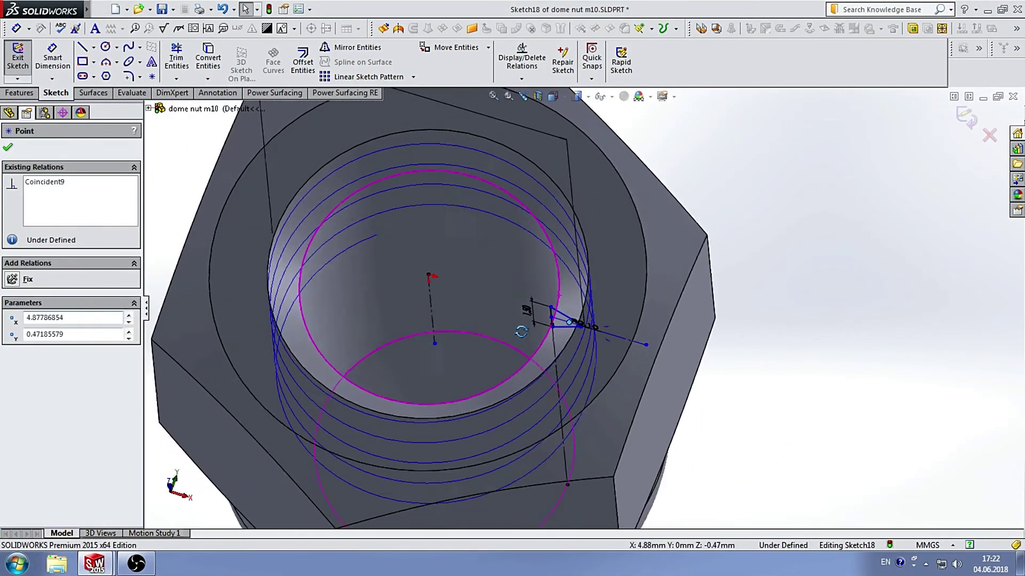
mouse_move(601, 320)
middle_down()
mouse_move(559, 338)
mouse_move(581, 362)
middle_up()
scroll(601, 322, down, 3)
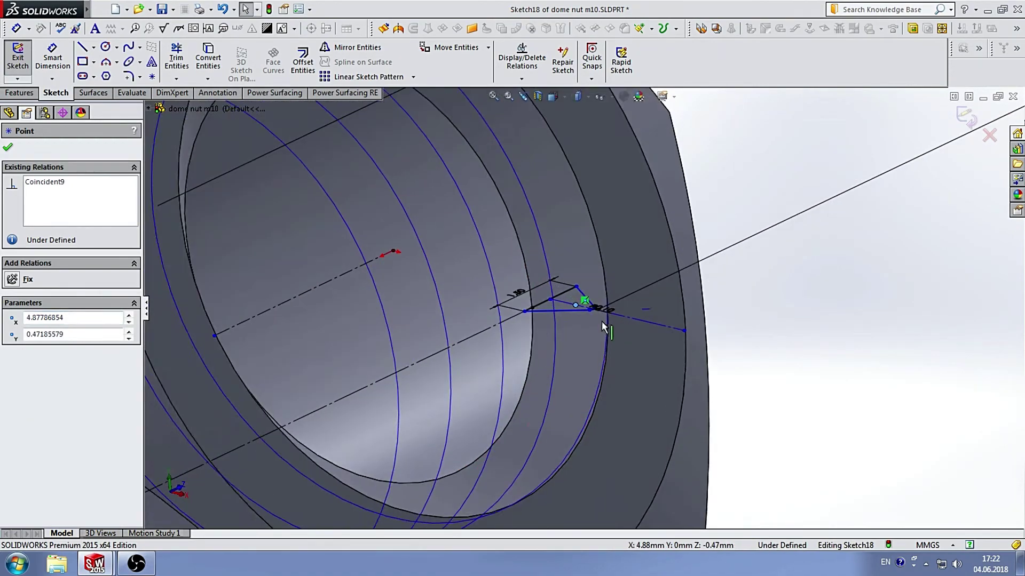
scroll(615, 325, down, 3)
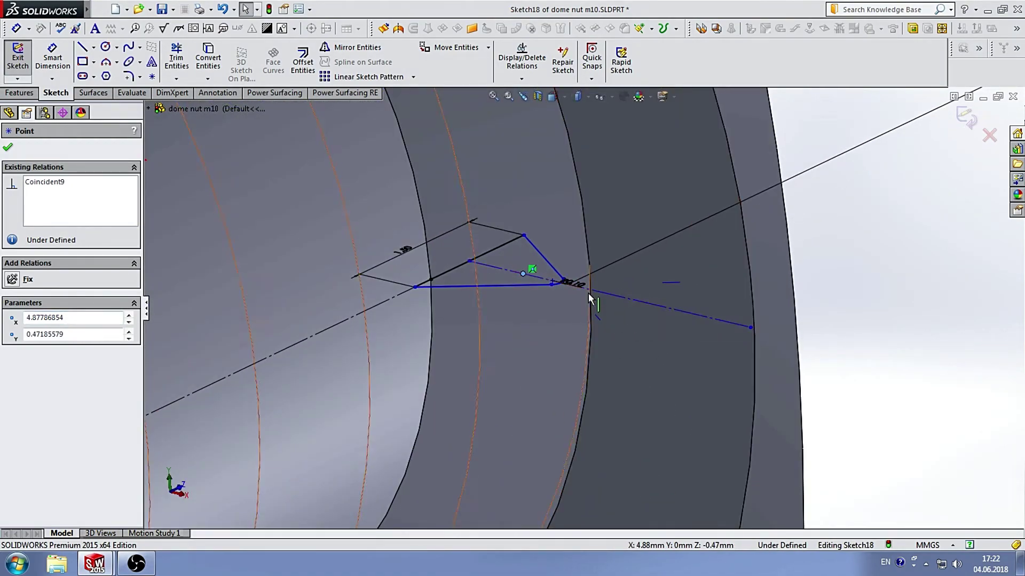
ctrl+click(589, 265)
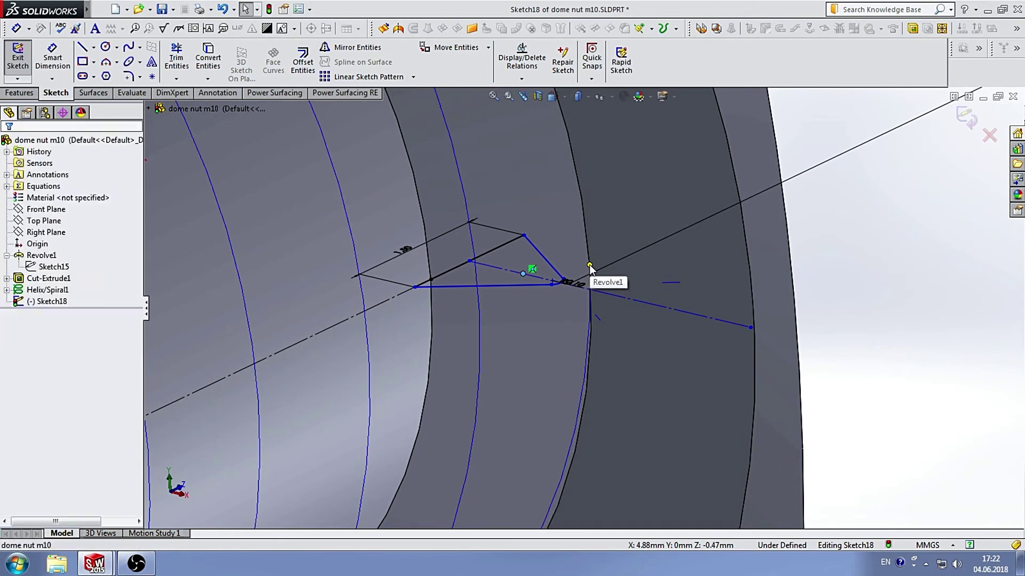
middle_drag(584, 297, 593, 315)
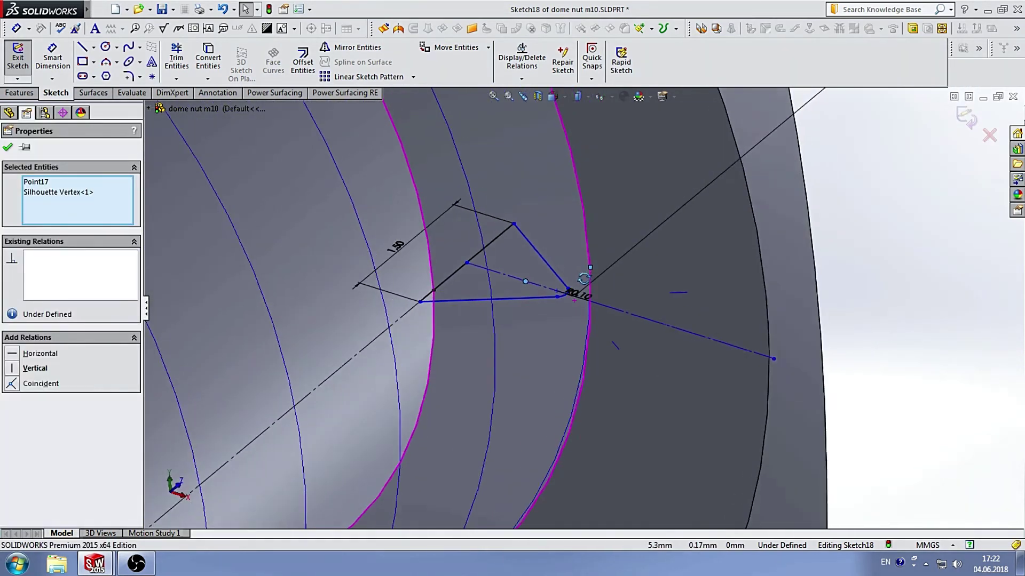
click(38, 377)
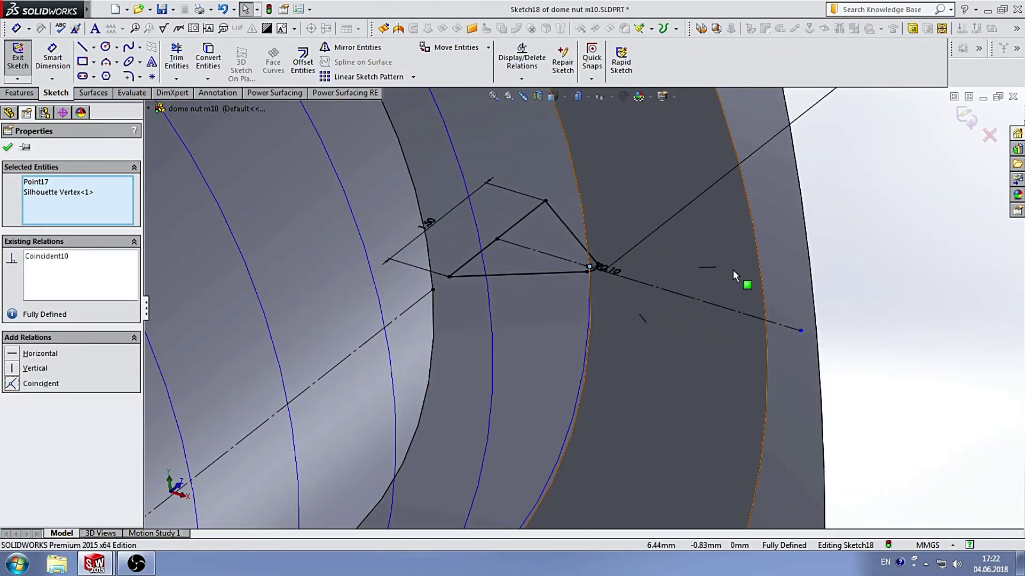
click(880, 212)
Exit Sketch18 and view the helix inside the nut's hole
mouse_move(880, 211)
middle_down()
mouse_move(778, 303)
mouse_move(755, 188)
mouse_move(771, 247)
middle_up()
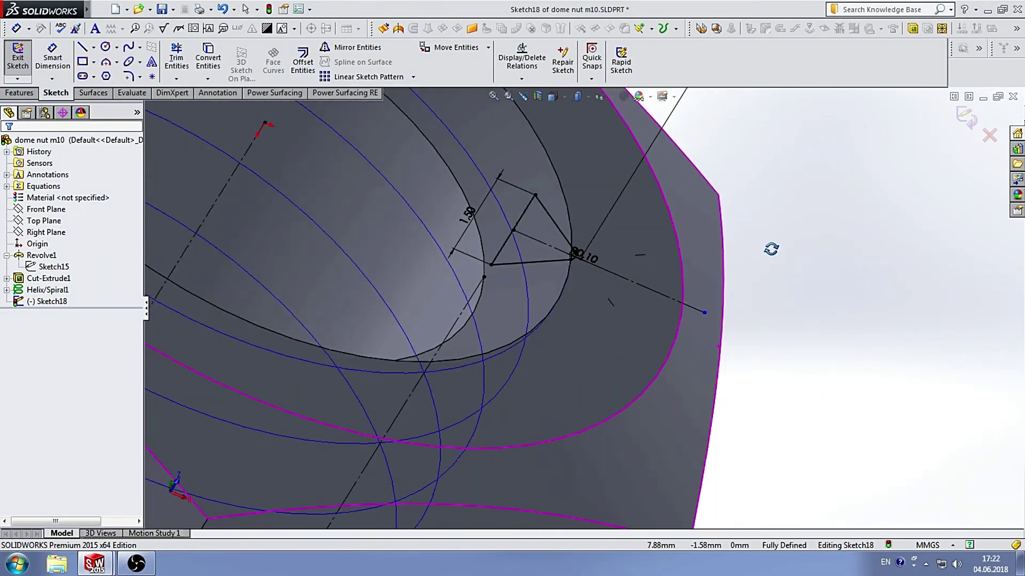
scroll(770, 247, up, 5)
mouse_move(665, 300)
middle_down()
mouse_move(635, 224)
mouse_move(674, 304)
middle_up()
scroll(694, 261, up, 5)
click(961, 119)
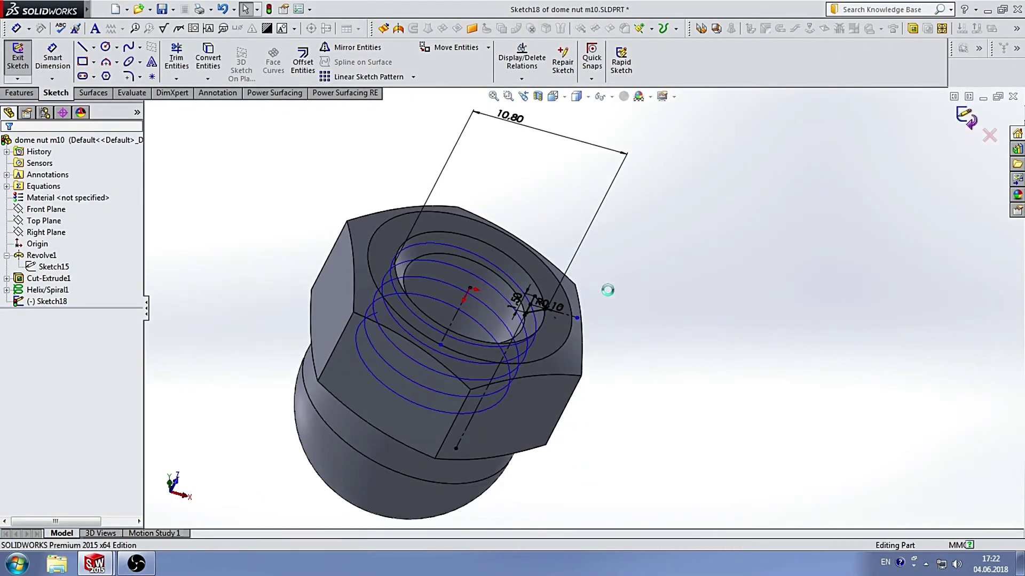
mouse_move(634, 292)
middle_down()
mouse_move(601, 275)
mouse_move(640, 354)
middle_up()
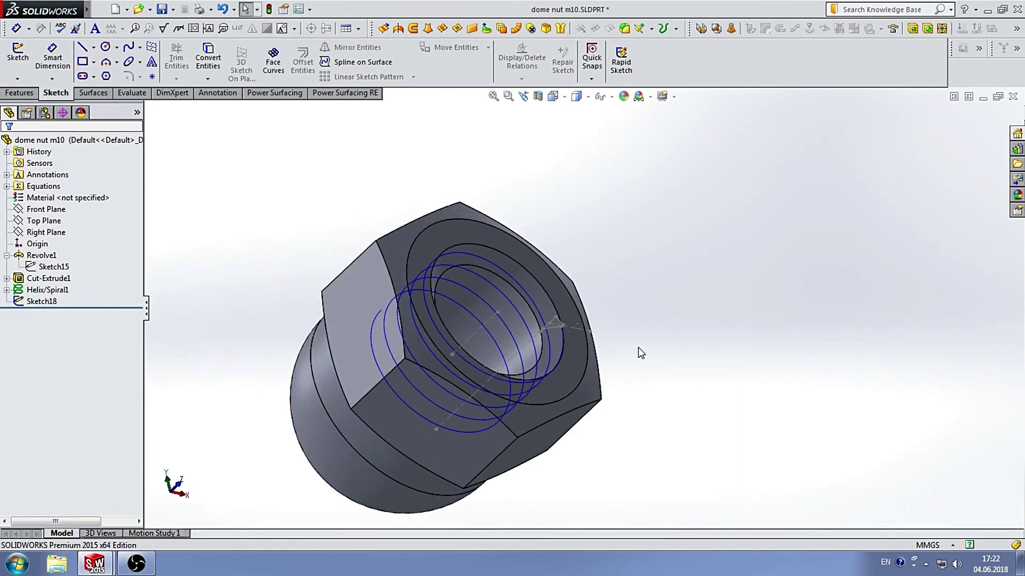
scroll(563, 309, down, 5)
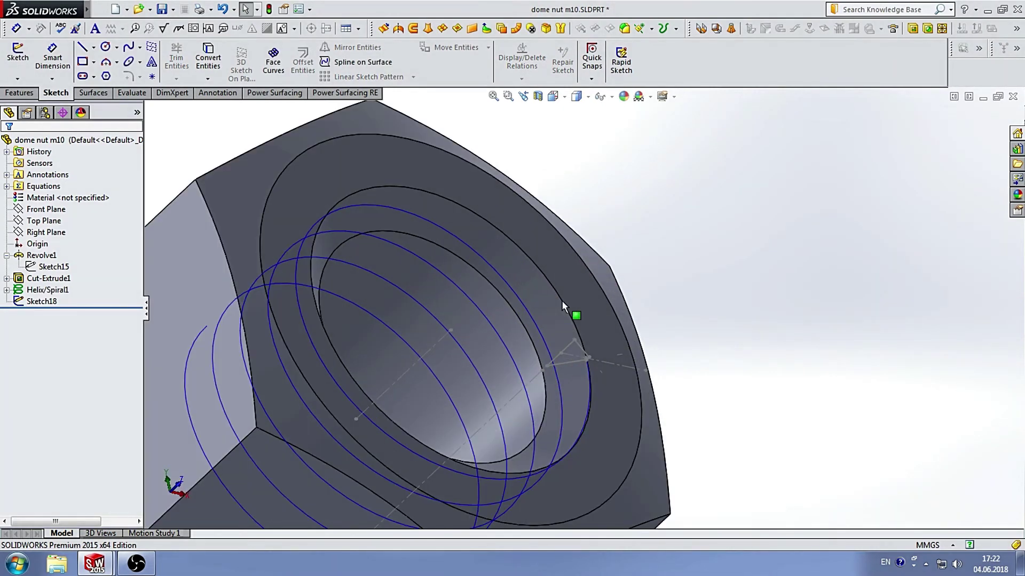
Swept-cut the Sketch18 profile along Helix/Spiral1 to produce Cut-Sweep6
click(20, 93)
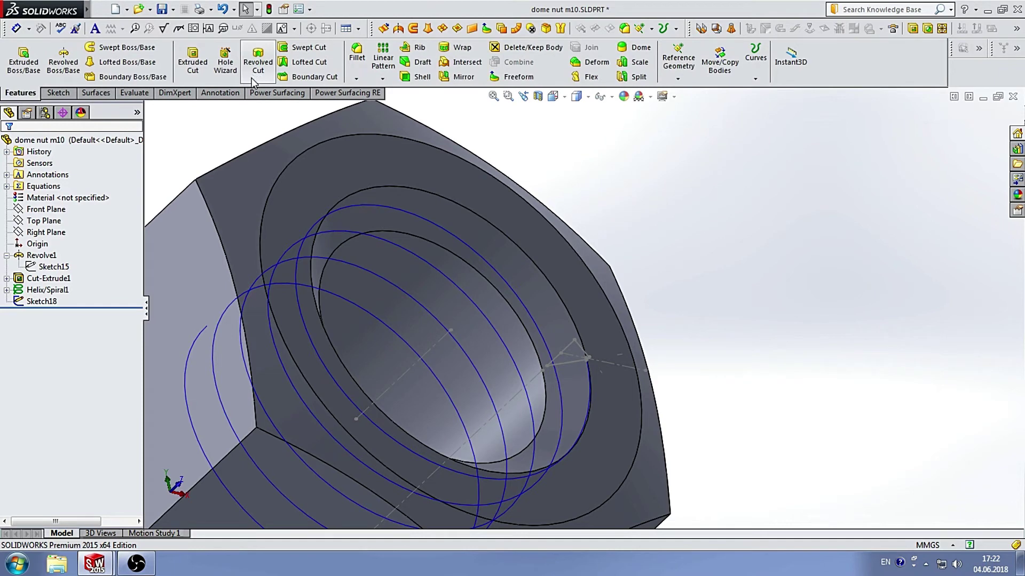
click(308, 47)
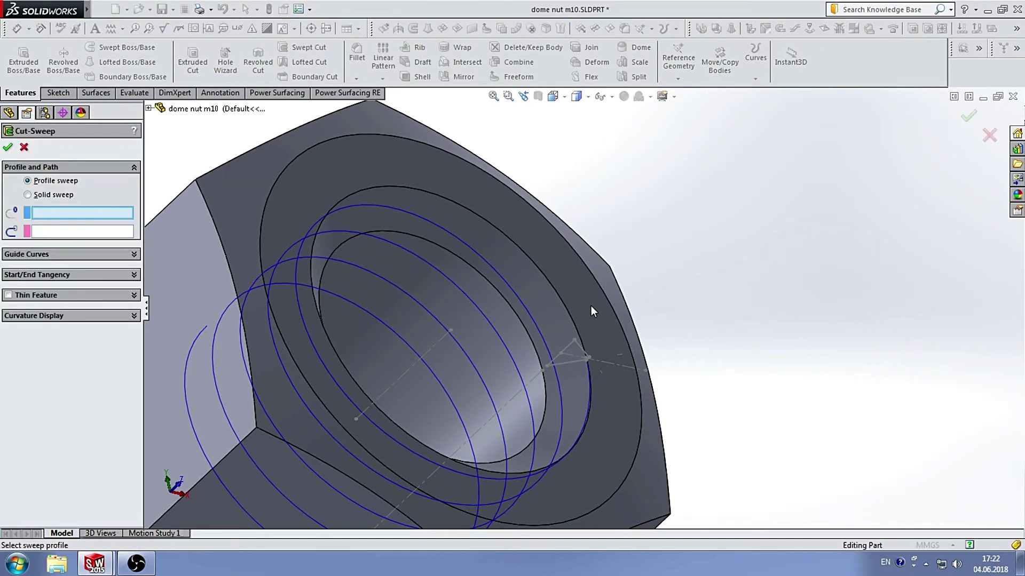
click(569, 365)
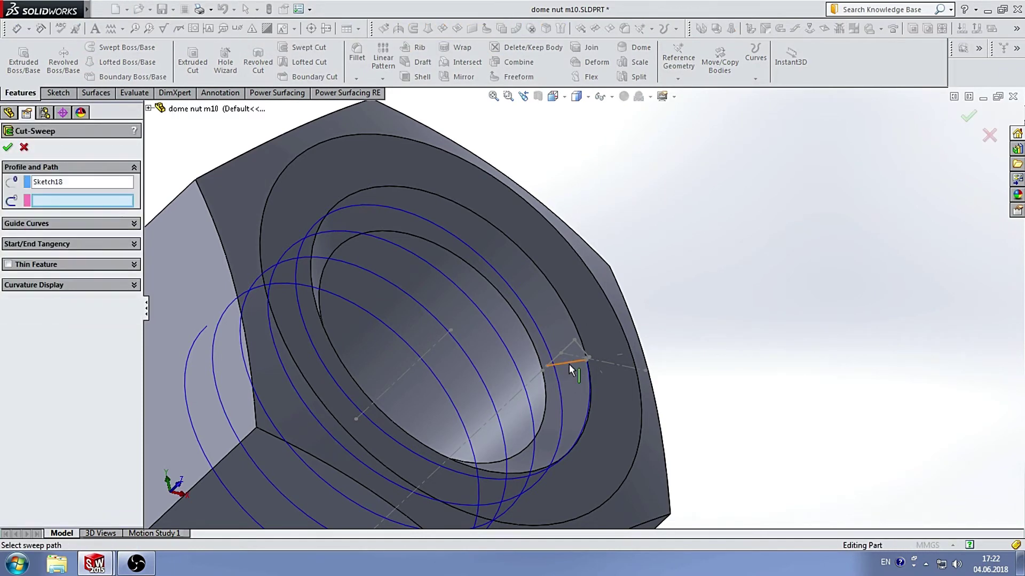
click(528, 410)
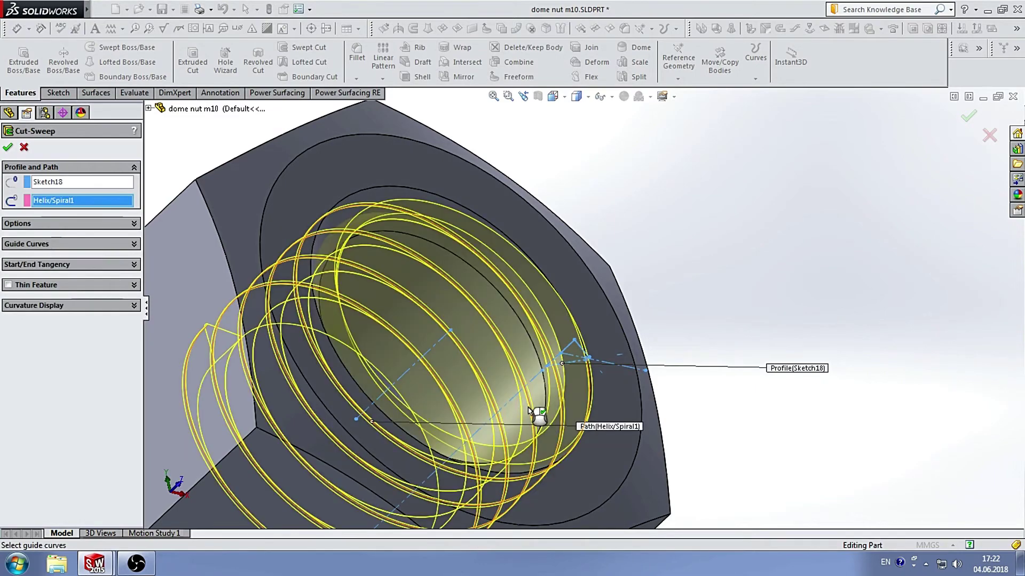
scroll(529, 410, up, 5)
mouse_move(494, 338)
middle_down()
mouse_move(480, 328)
mouse_move(319, 323)
middle_up()
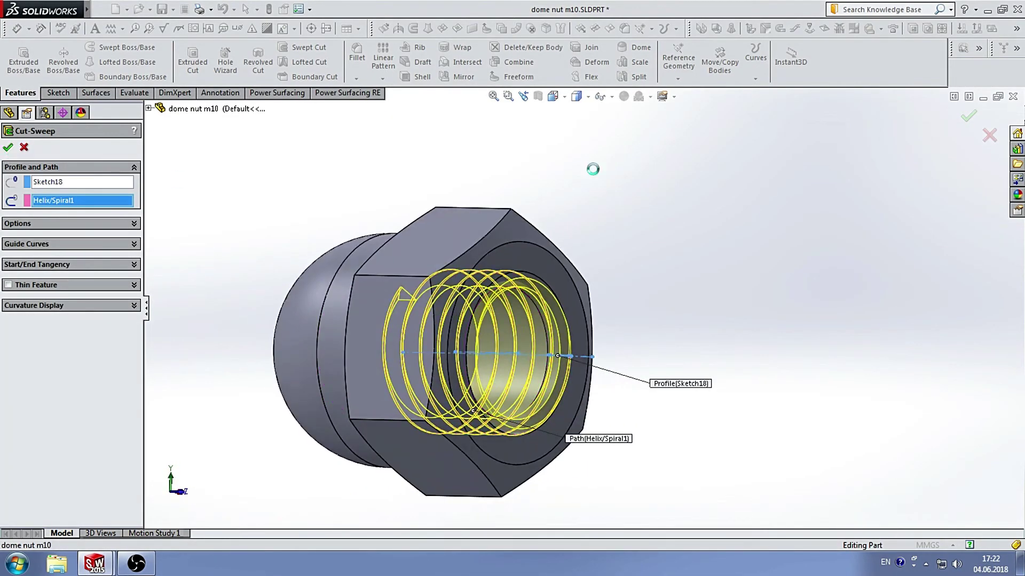
mouse_move(624, 192)
middle_down()
mouse_move(631, 212)
mouse_move(571, 169)
mouse_move(595, 222)
mouse_move(642, 231)
mouse_move(647, 265)
middle_up()
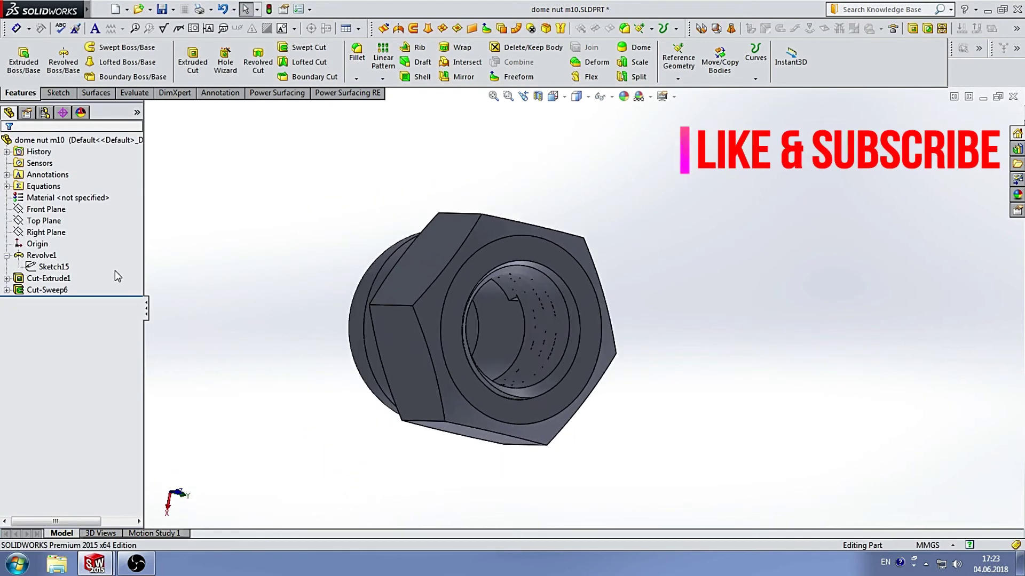
Create a Right Plane section view with the direction reversed
click(45, 234)
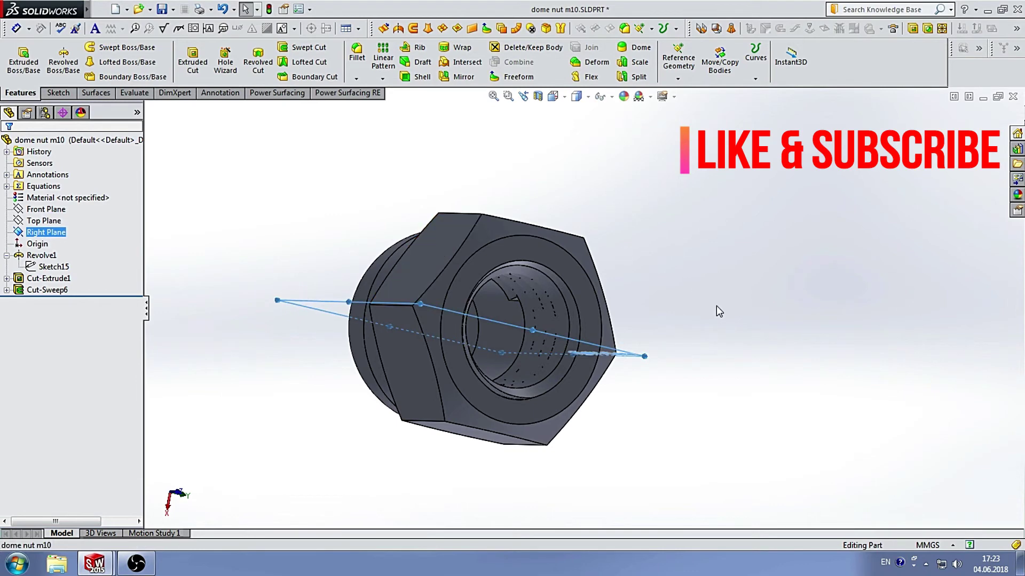
middle_drag(717, 306, 693, 260)
click(538, 97)
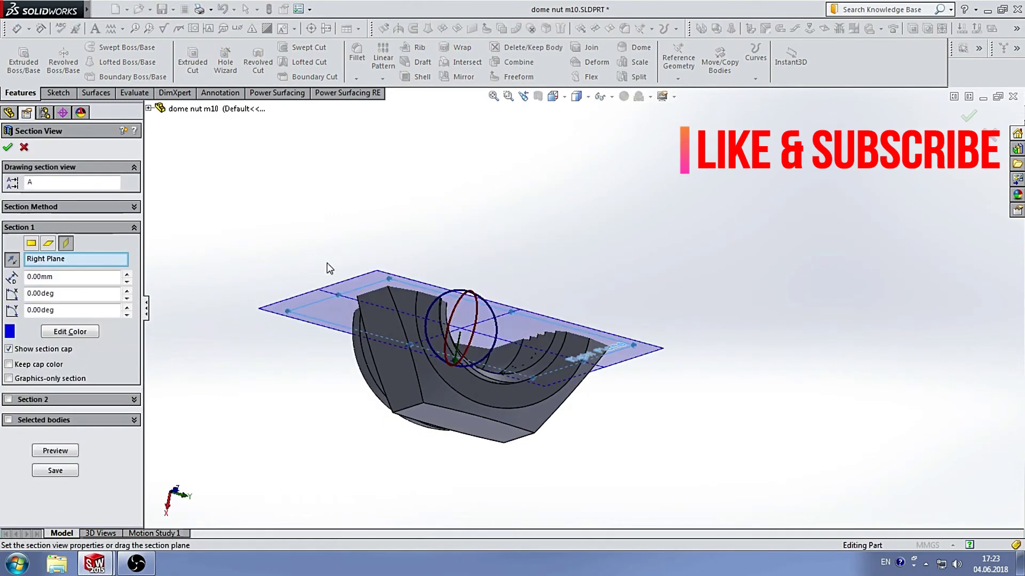
click(12, 260)
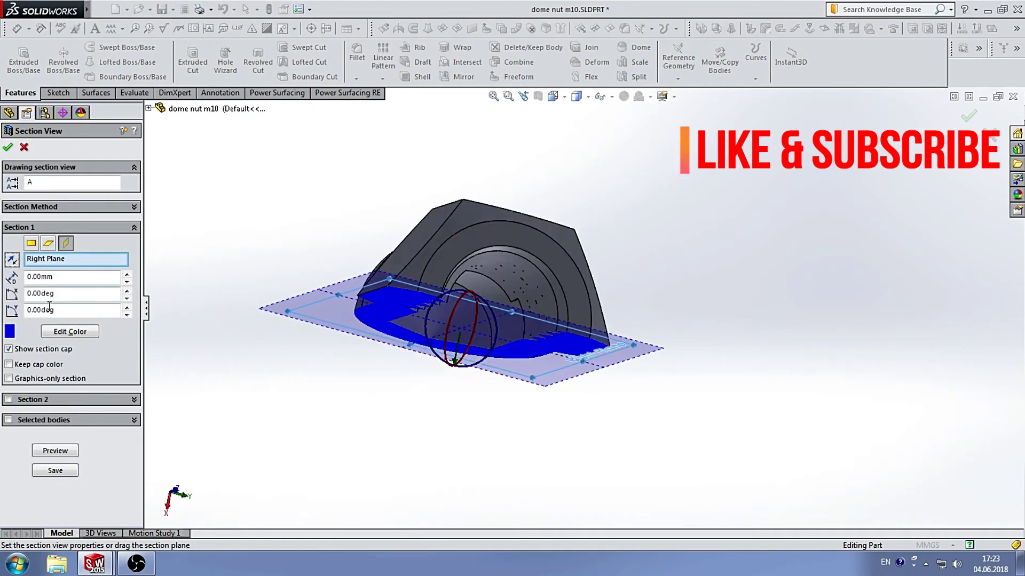
click(9, 149)
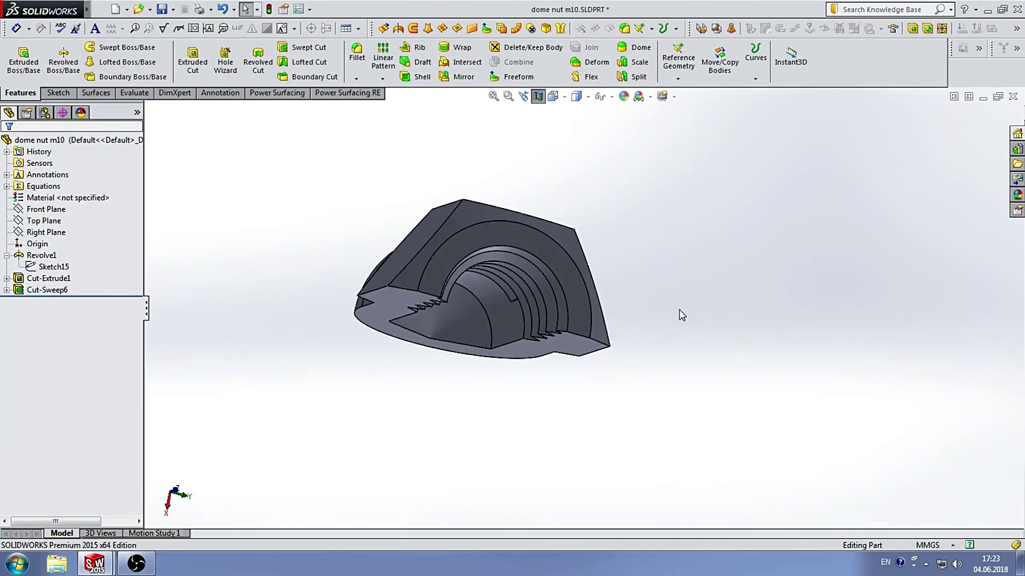
Orbit and zoom the sectioned nut to inspect the thread grooves and thread end
mouse_move(678, 309)
middle_down()
mouse_move(688, 204)
mouse_move(735, 142)
mouse_move(688, 261)
middle_up()
scroll(514, 354, down, 3)
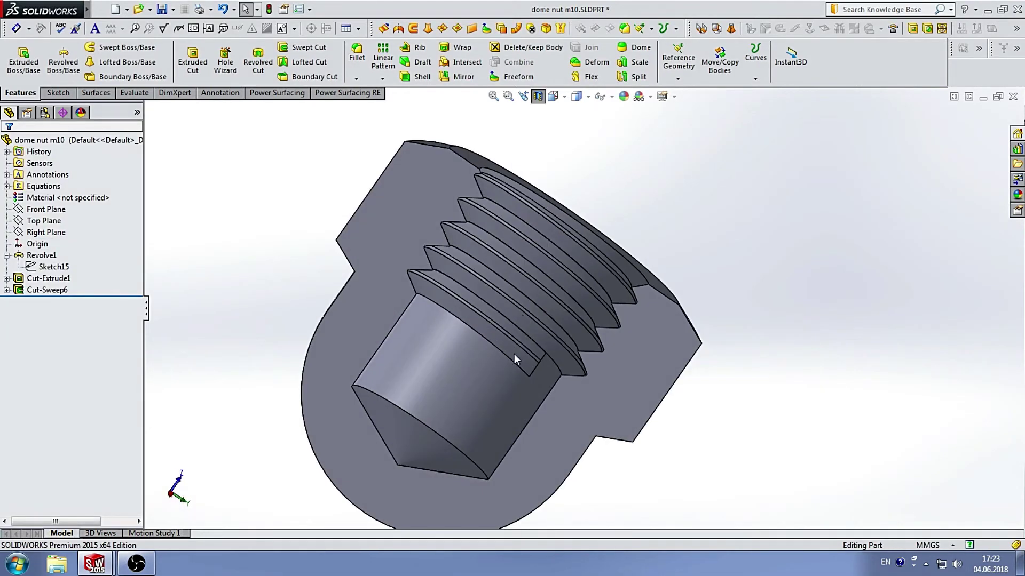
mouse_move(514, 354)
middle_down()
mouse_move(494, 245)
mouse_move(540, 283)
mouse_move(582, 348)
mouse_move(524, 382)
mouse_move(512, 368)
mouse_move(526, 279)
mouse_move(549, 304)
mouse_move(531, 338)
mouse_move(588, 287)
middle_up()
scroll(558, 320, down, 5)
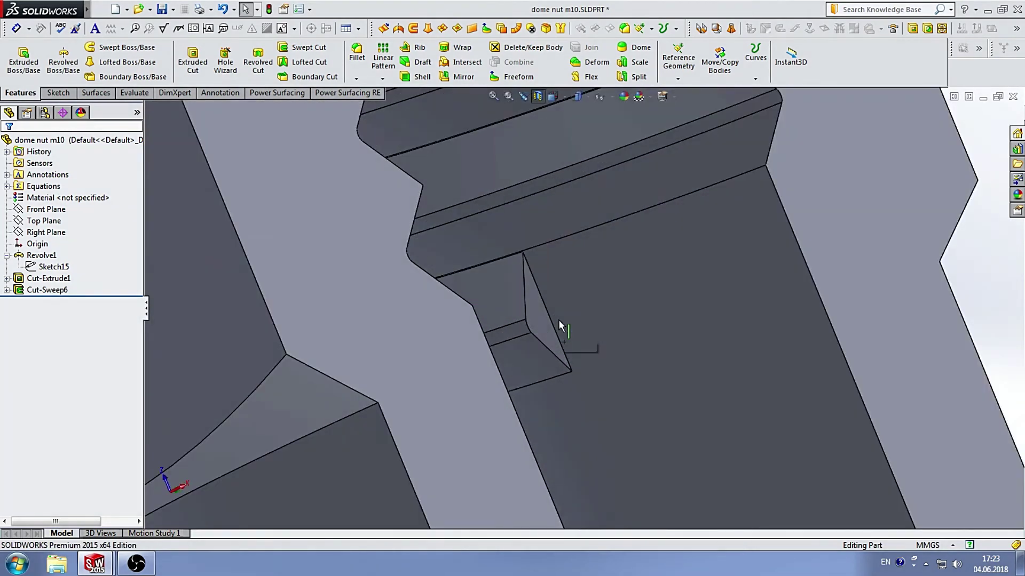
scroll(559, 321, down, 3)
click(542, 328)
scroll(809, 201, up, 5)
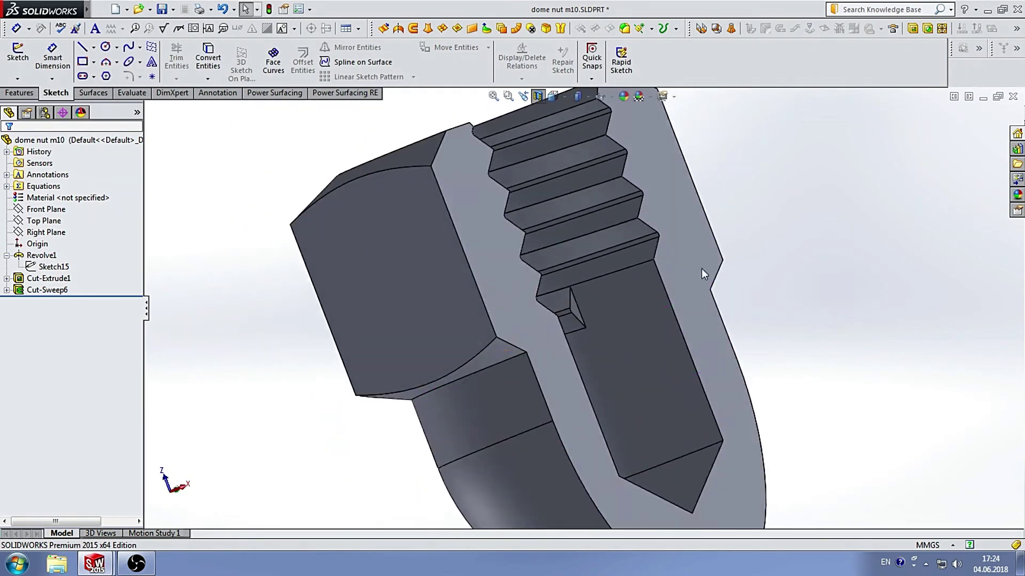
Start a line sketch on the triangular face where the thread ends
scroll(614, 308, down, 5)
scroll(579, 290, down, 3)
click(557, 291)
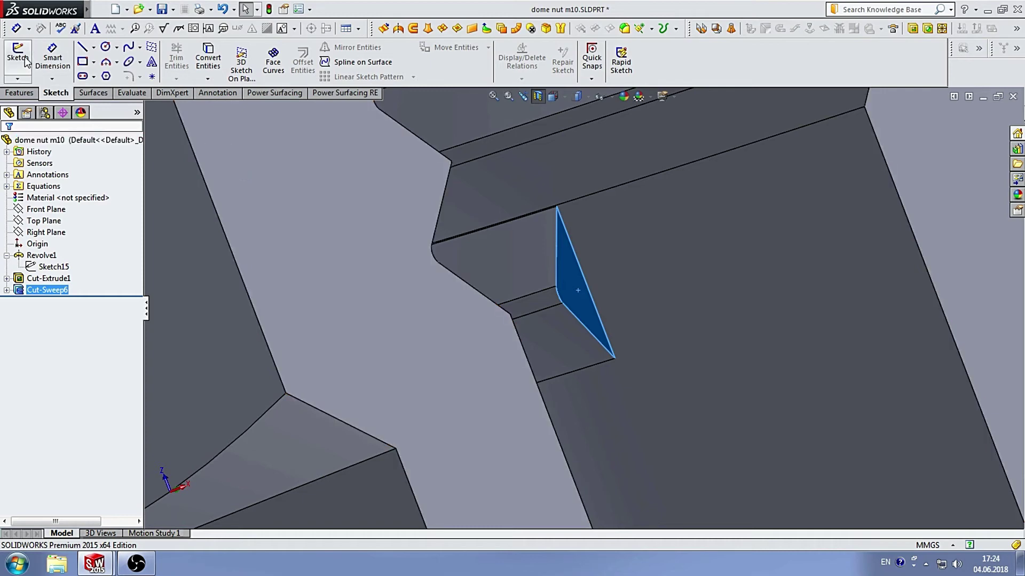
click(81, 49)
scroll(569, 293, down, 5)
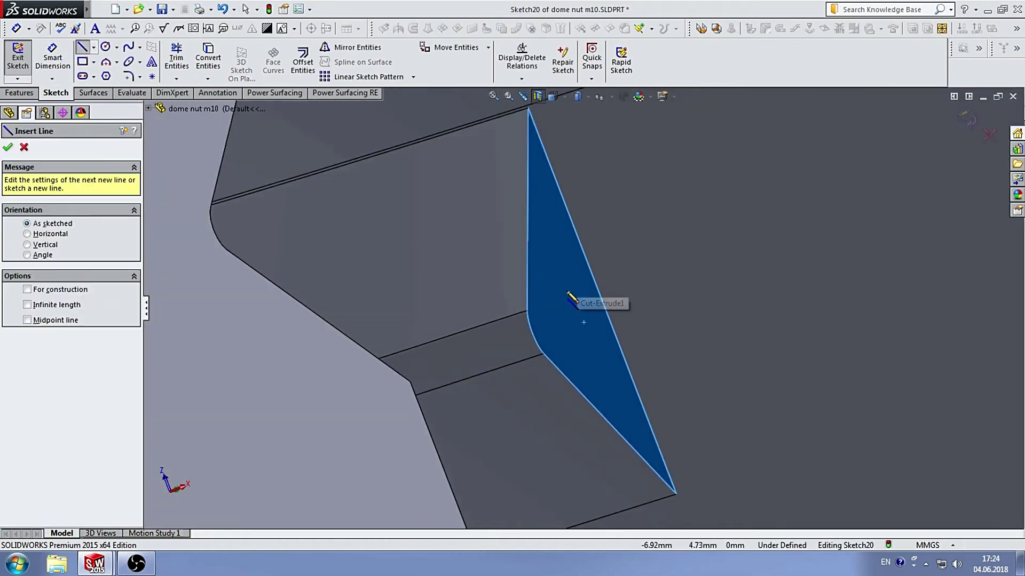
scroll(576, 224, down, 2)
scroll(559, 220, down, 2)
scroll(550, 213, down, 1)
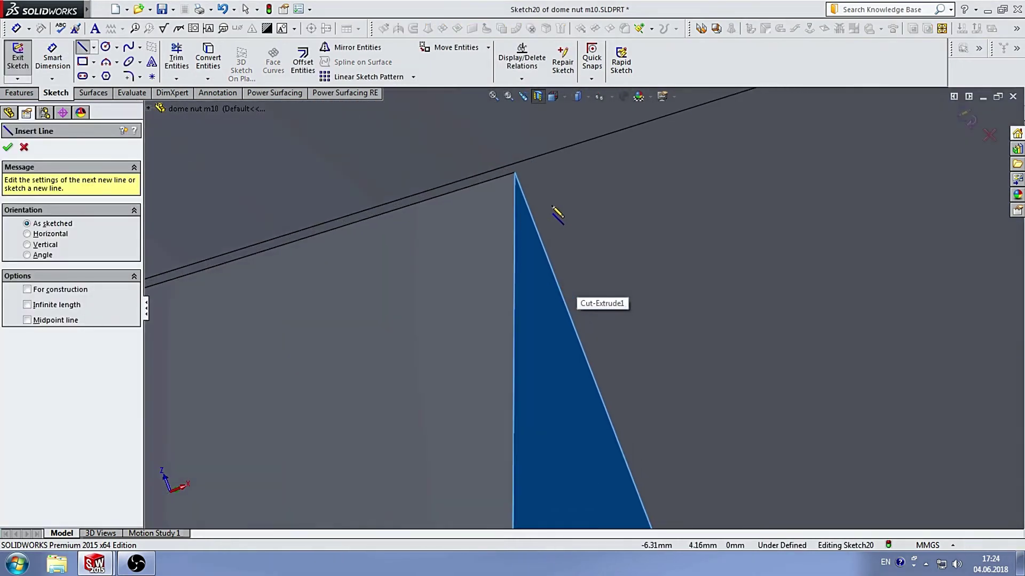
scroll(662, 353, down, 2)
scroll(662, 353, up, 3)
scroll(572, 267, down, 3)
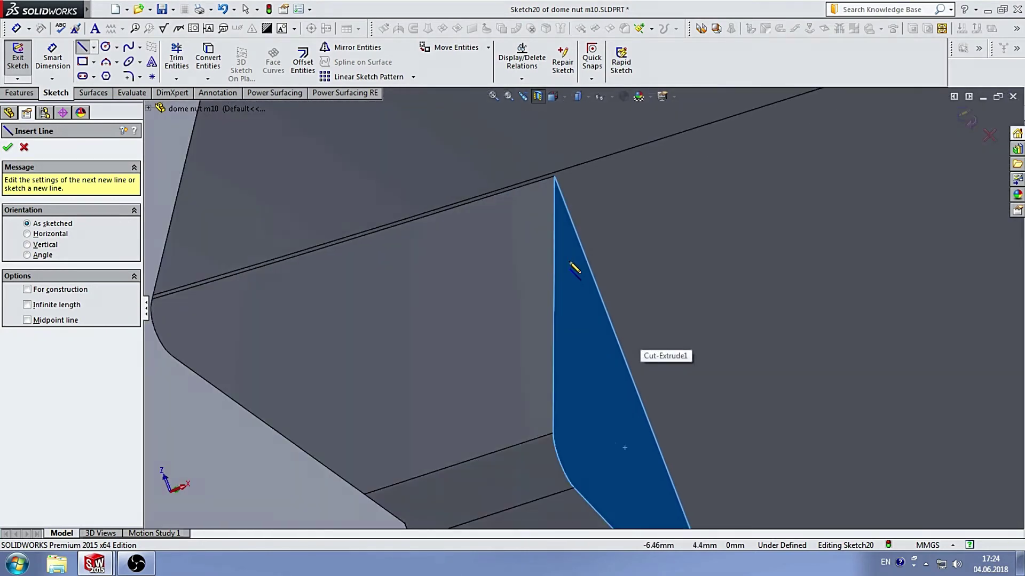
Draw the triangle's lines between the face corners and the fillet's end point
click(554, 176)
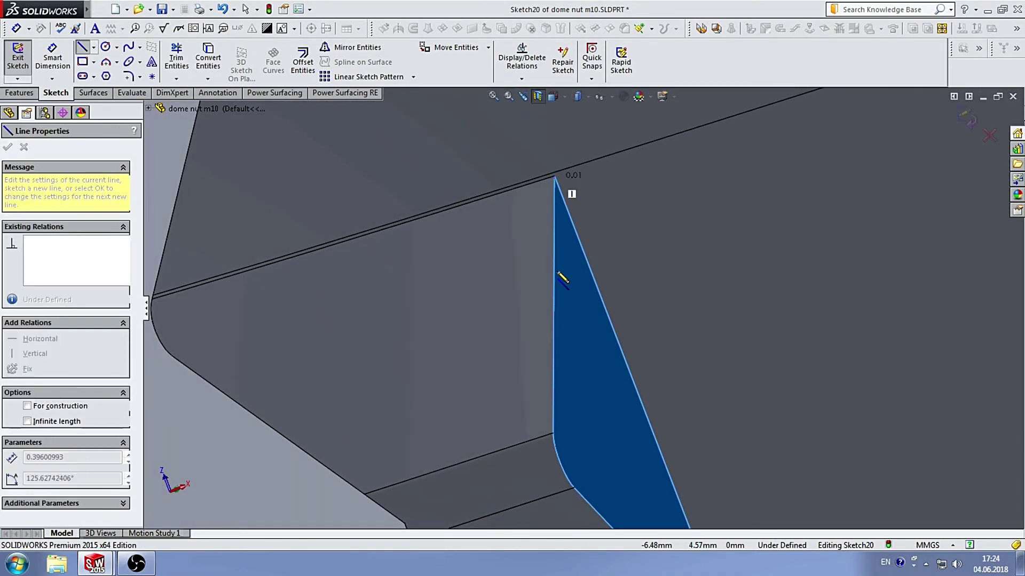
click(553, 434)
scroll(622, 262, up, 2)
scroll(626, 368, down, 1)
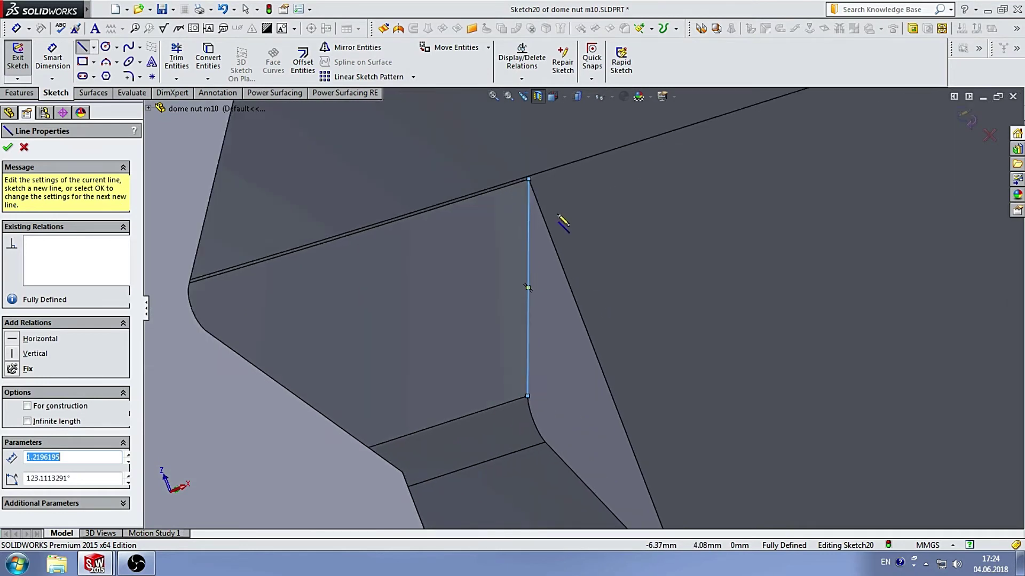
click(529, 181)
scroll(587, 299, up, 2)
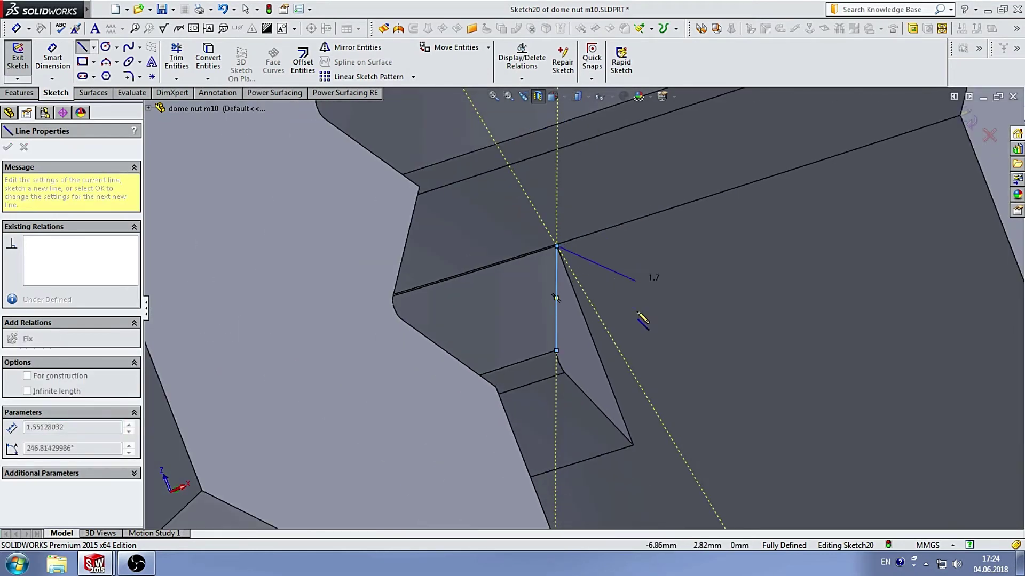
click(634, 447)
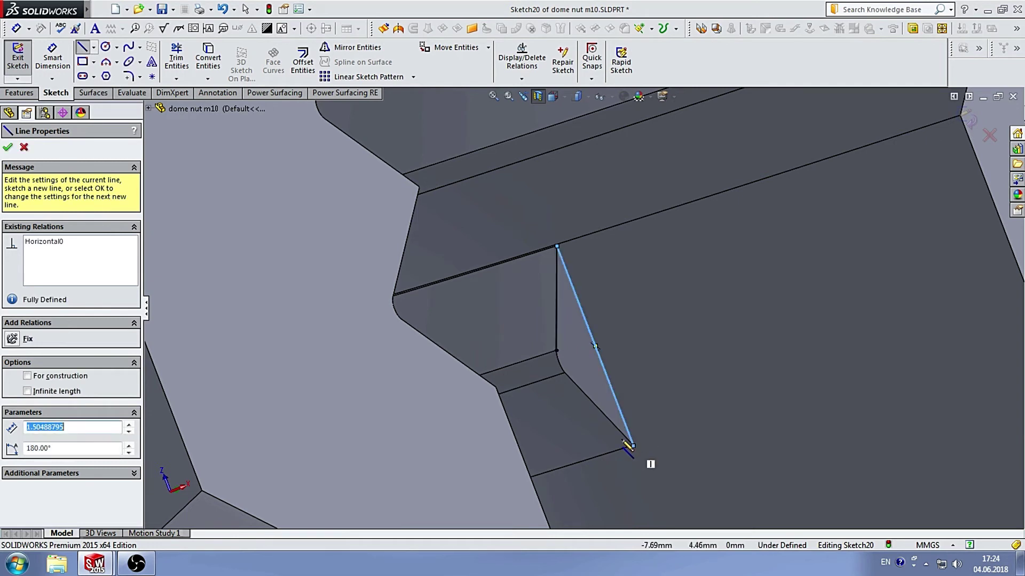
scroll(636, 448, down, 2)
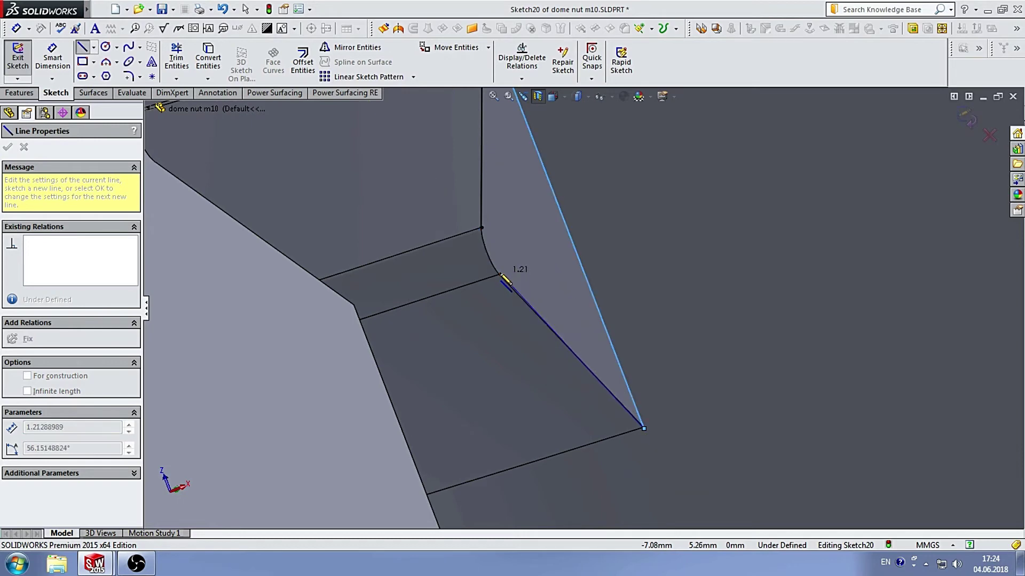
click(502, 279)
key(Escape)
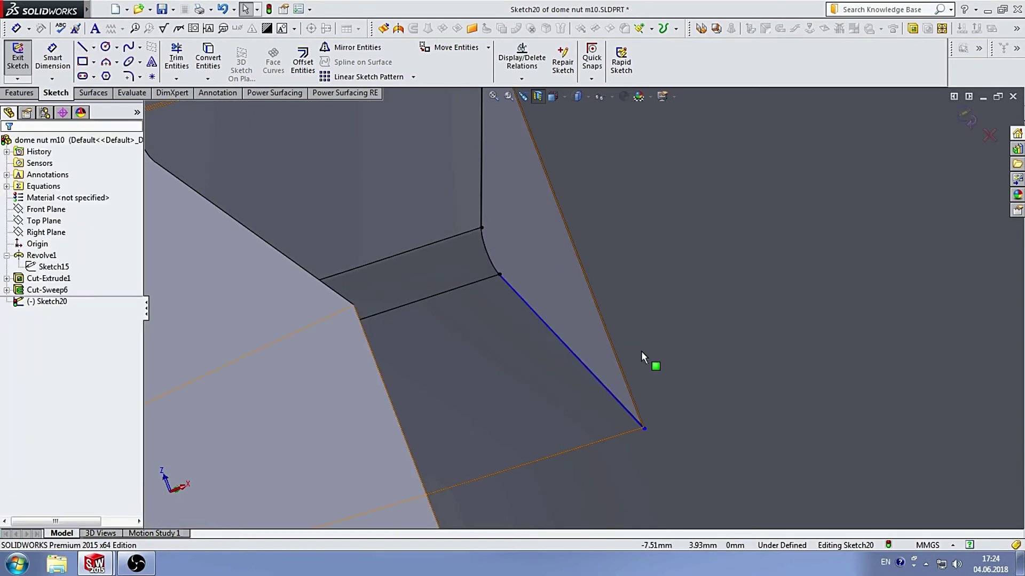
scroll(644, 424, down, 3)
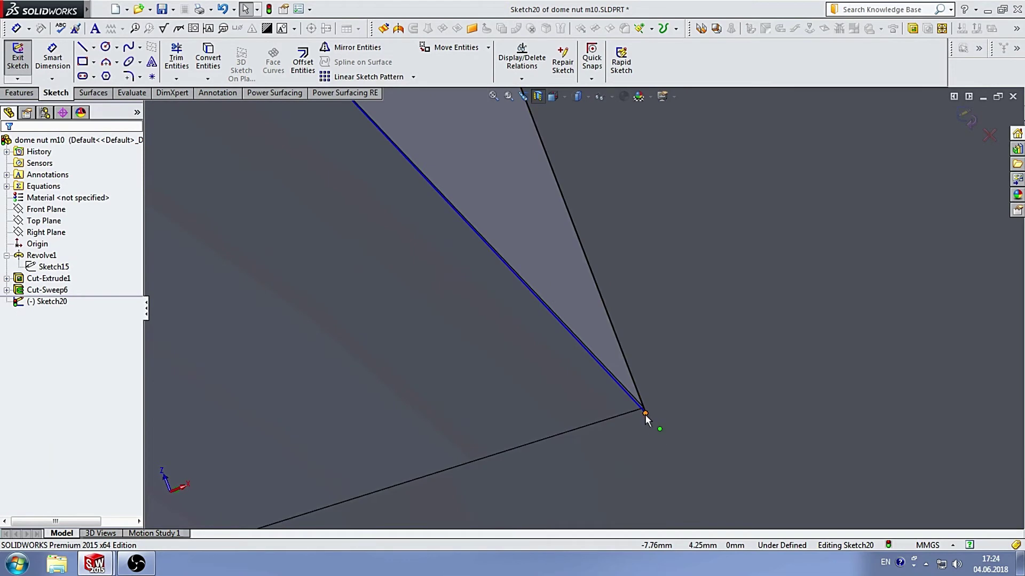
Make the loose line end point coincident with the model corner, fully defining Sketch20
drag(645, 413, 622, 351)
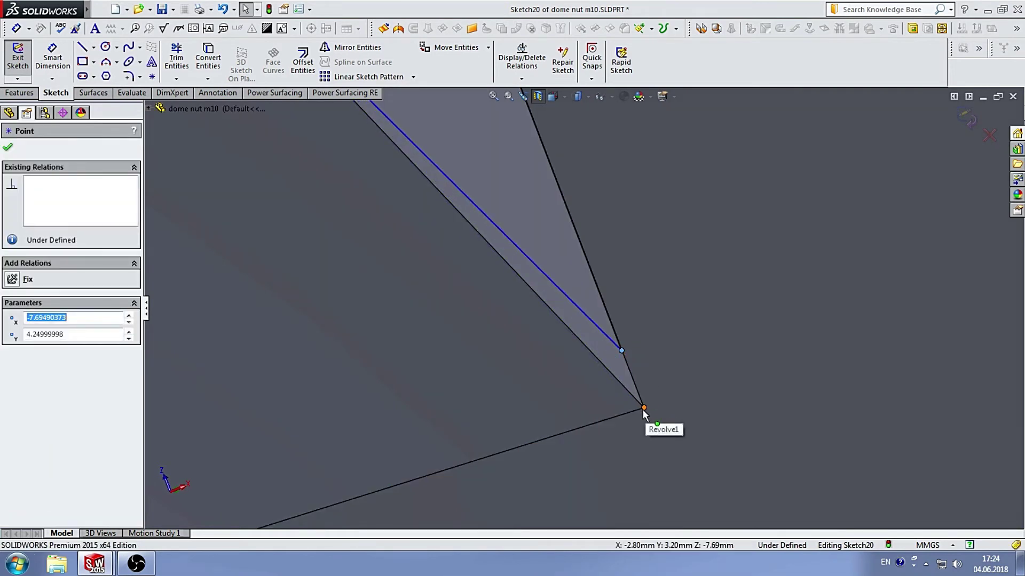
click(270, 394)
click(621, 351)
ctrl+click(622, 351)
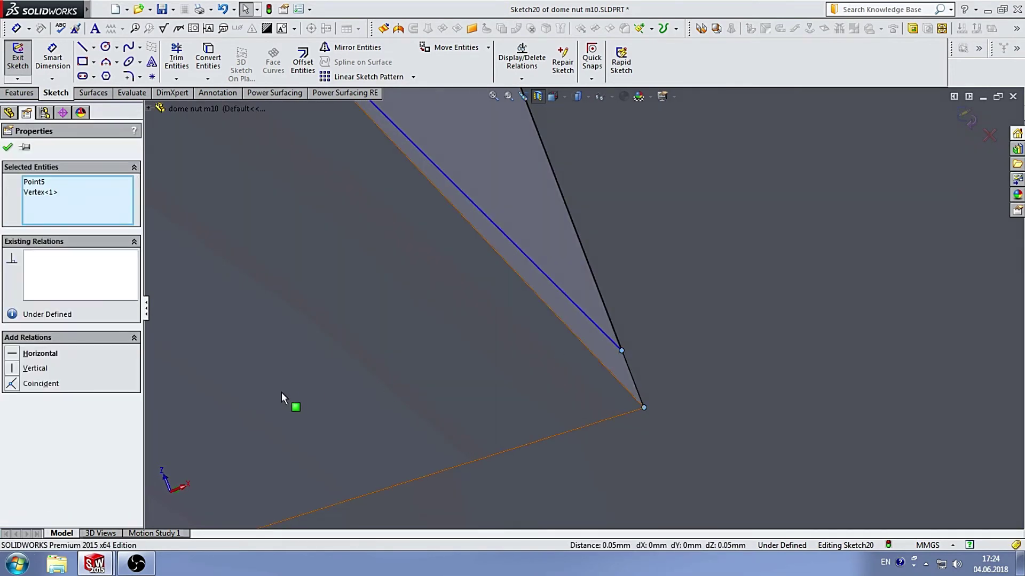
click(42, 384)
scroll(590, 299, up, 5)
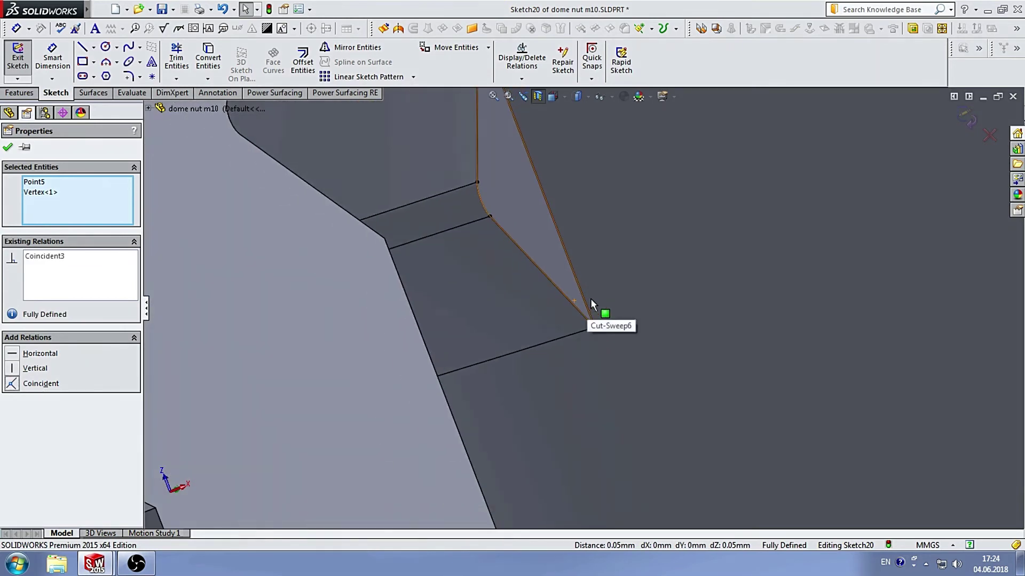
scroll(613, 248, down, 3)
click(599, 255)
scroll(587, 267, down, 3)
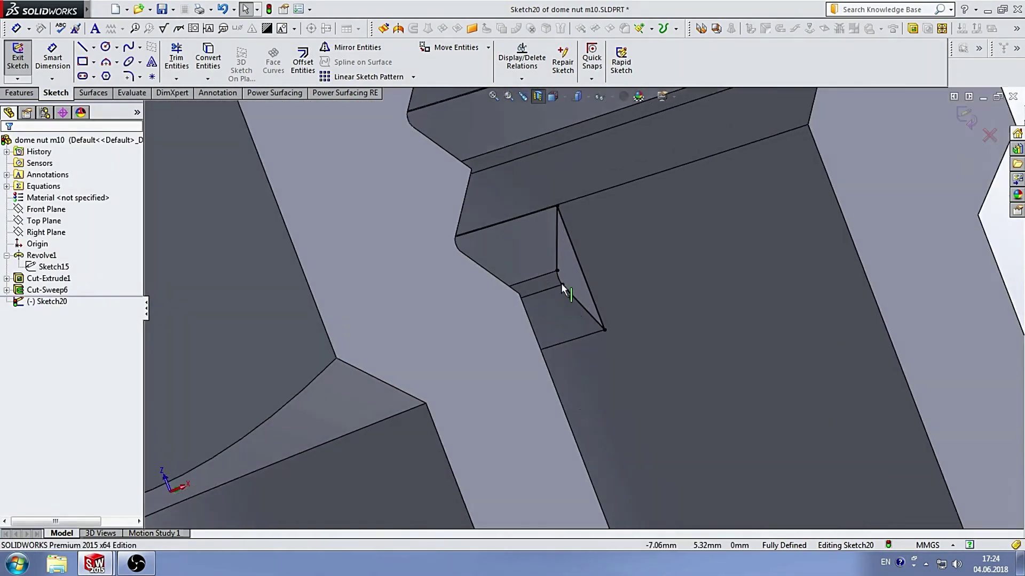
scroll(572, 284, down, 3)
Round Sketch20's corner between the vertical and slanted lines with a 0.10 mm fillet
click(106, 61)
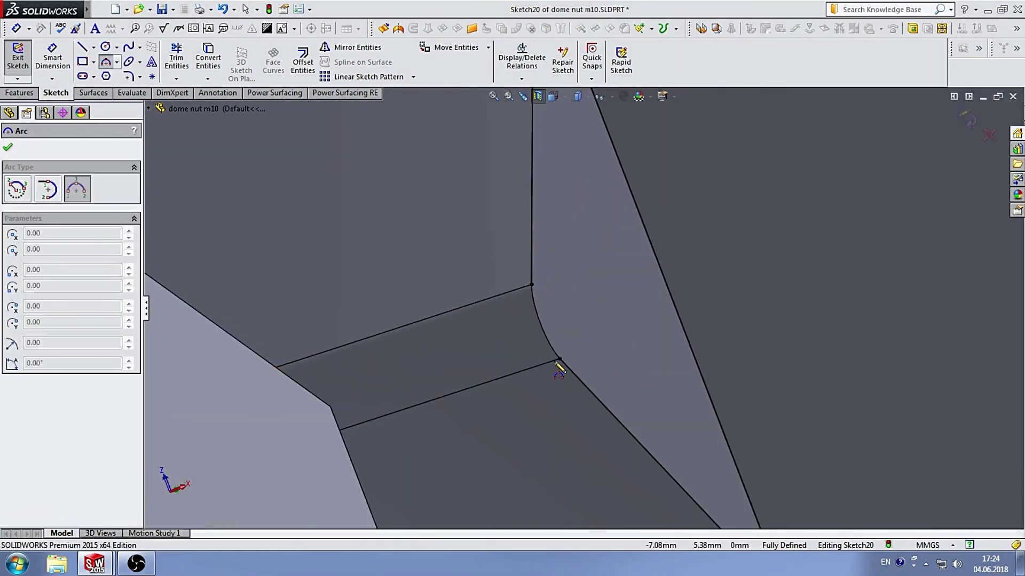
scroll(593, 342, down, 3)
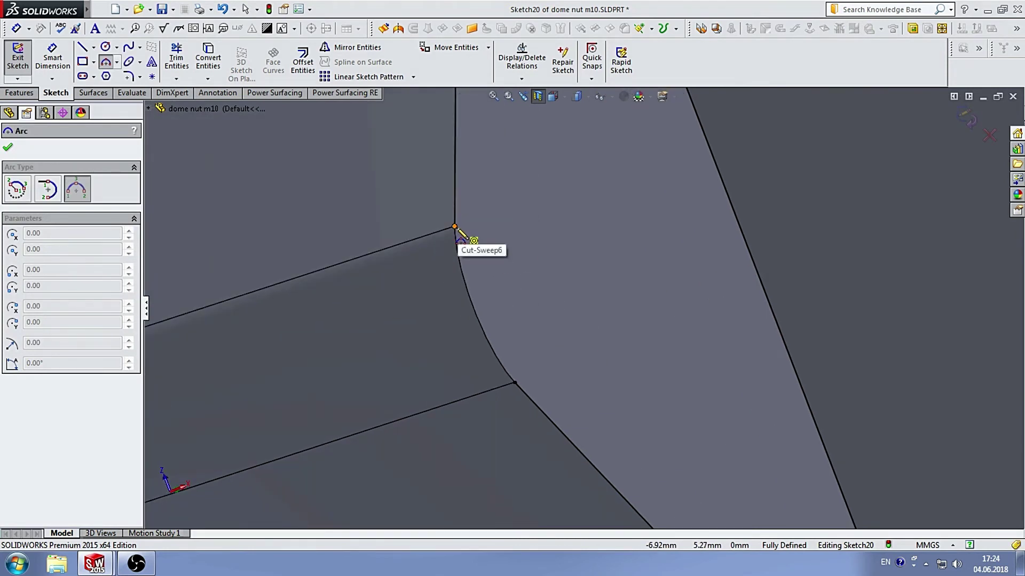
click(130, 76)
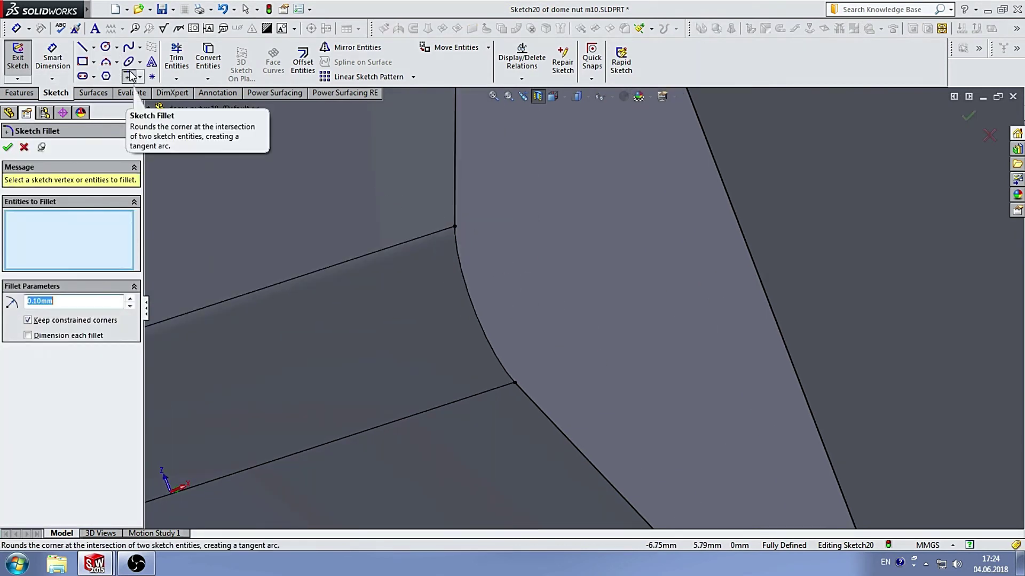
click(454, 203)
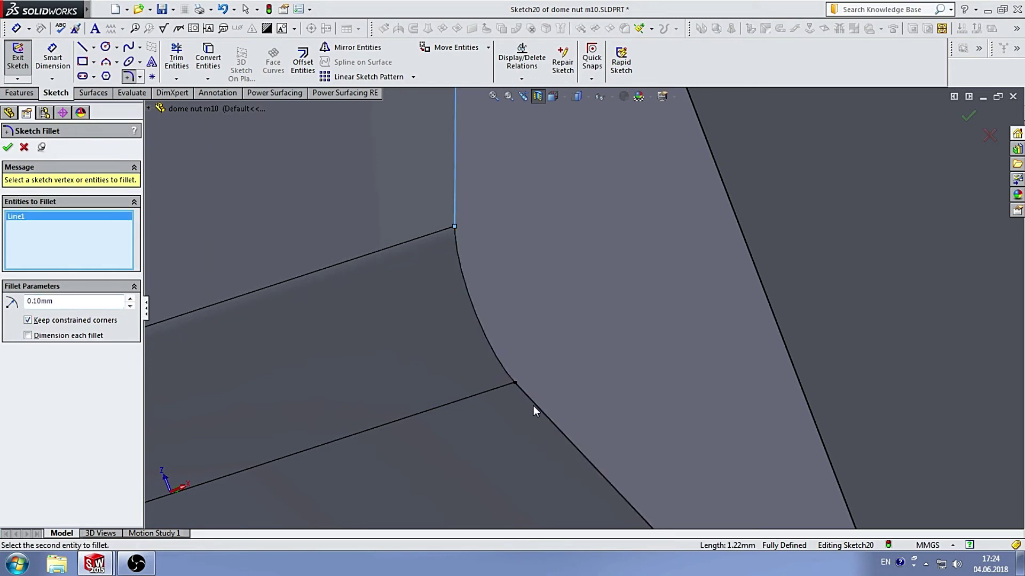
click(533, 406)
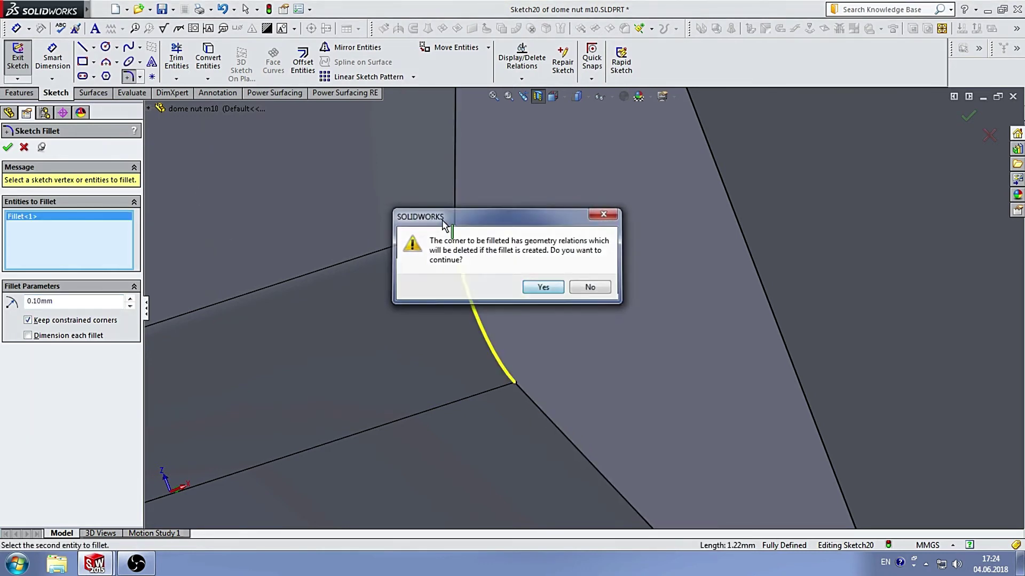
key(Return)
click(8, 148)
mouse_move(572, 251)
middle_down()
mouse_move(567, 286)
mouse_move(587, 256)
mouse_move(502, 237)
middle_up()
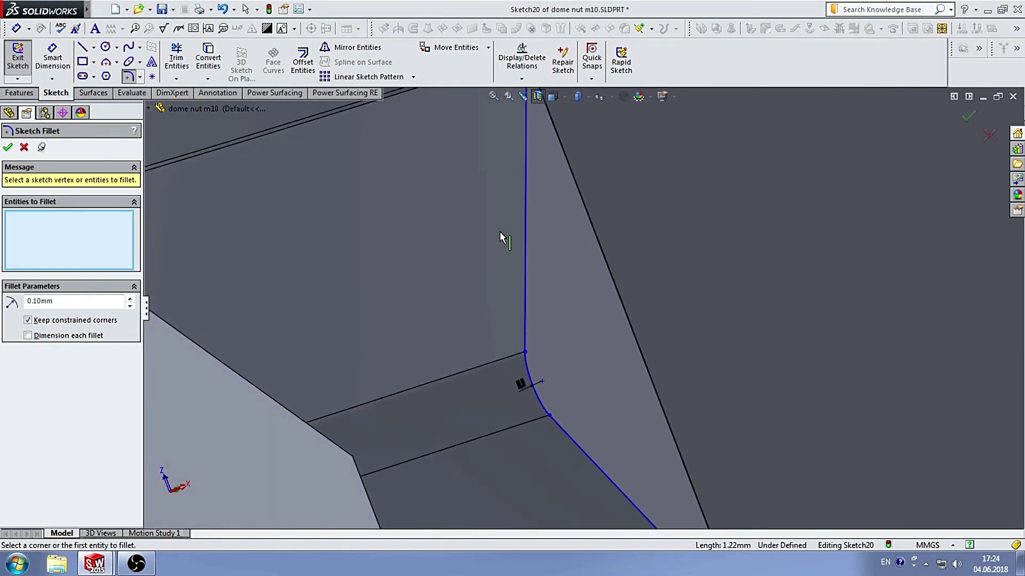
click(8, 148)
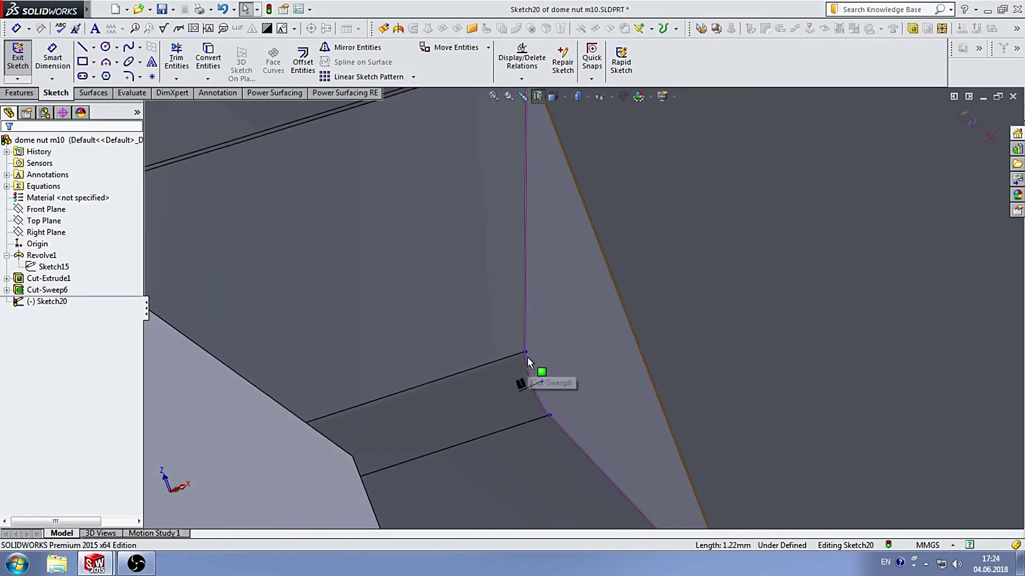
middle_drag(526, 356, 648, 328)
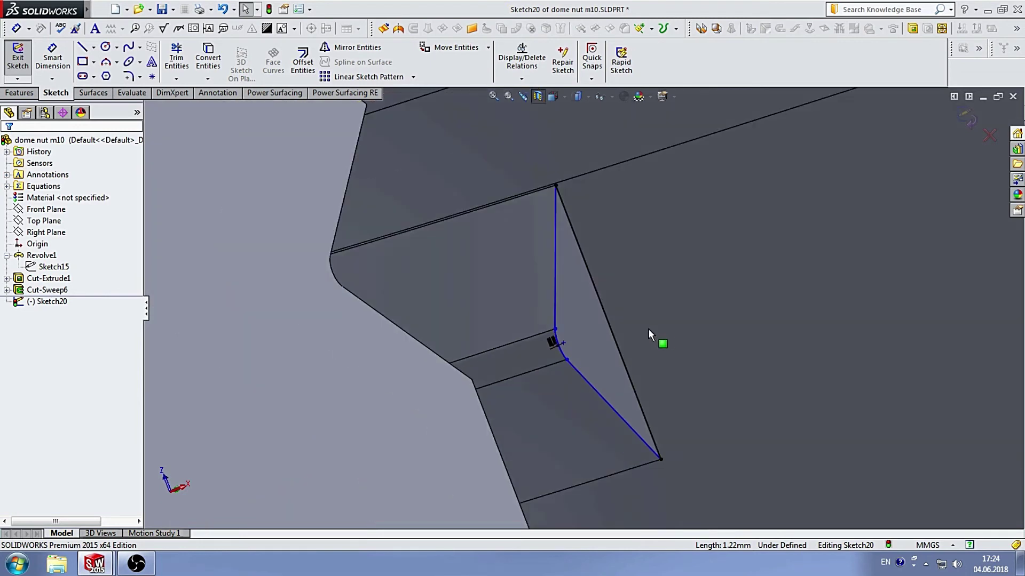
Draw a construction centerline from the fillet arc to the outer edge
click(94, 47)
click(114, 71)
scroll(678, 398, down, 5)
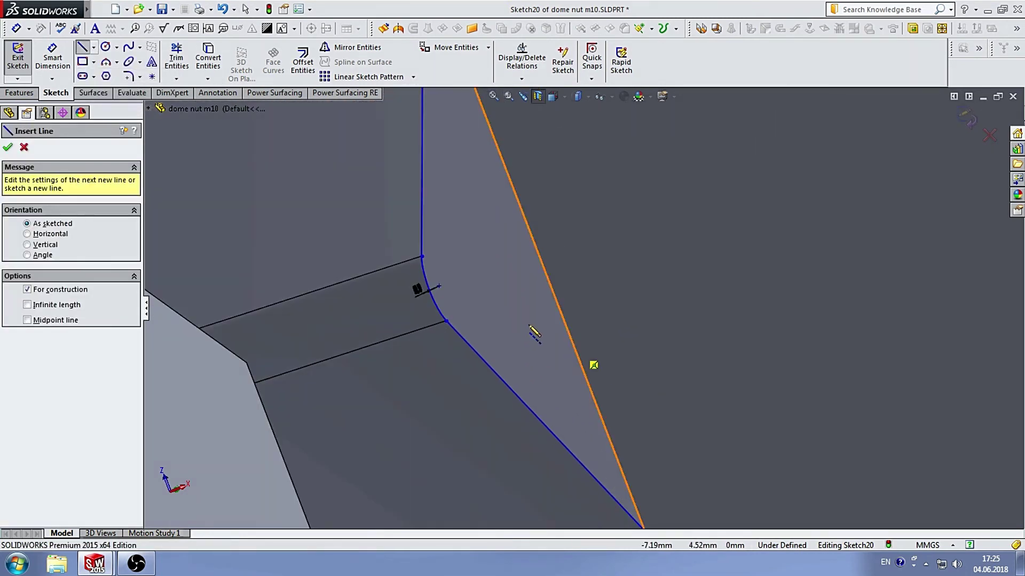
click(439, 287)
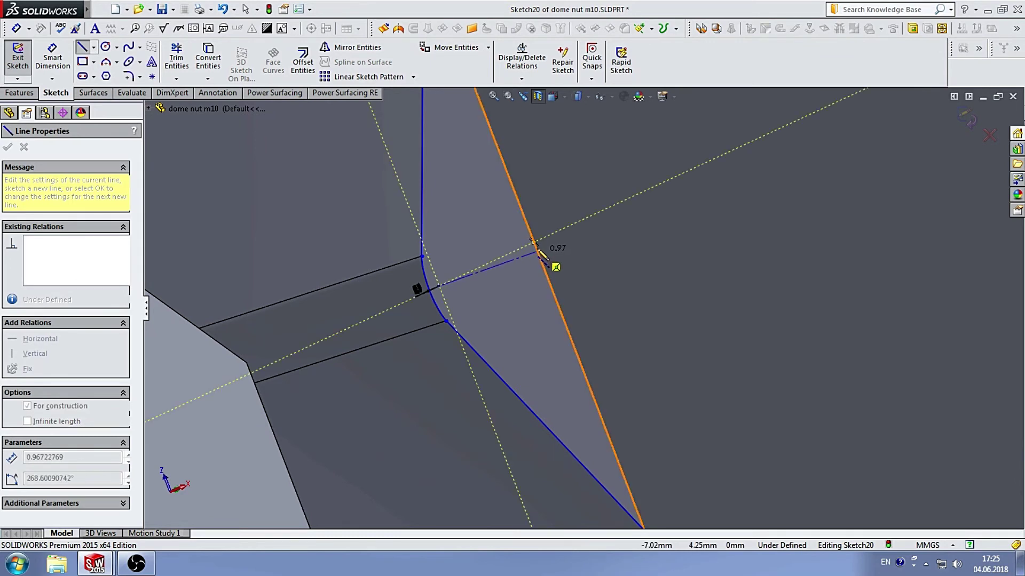
click(536, 247)
key(Escape)
scroll(611, 304, up, 5)
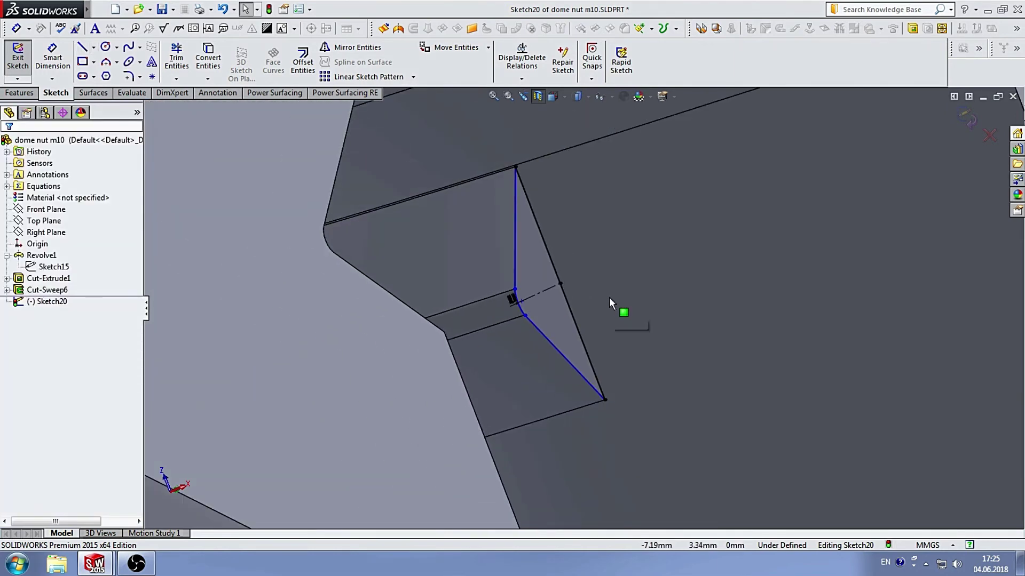
scroll(611, 303, up, 3)
Exit Sketch20 and inspect its triangular profile at the thread's end
key(ctrl+b)
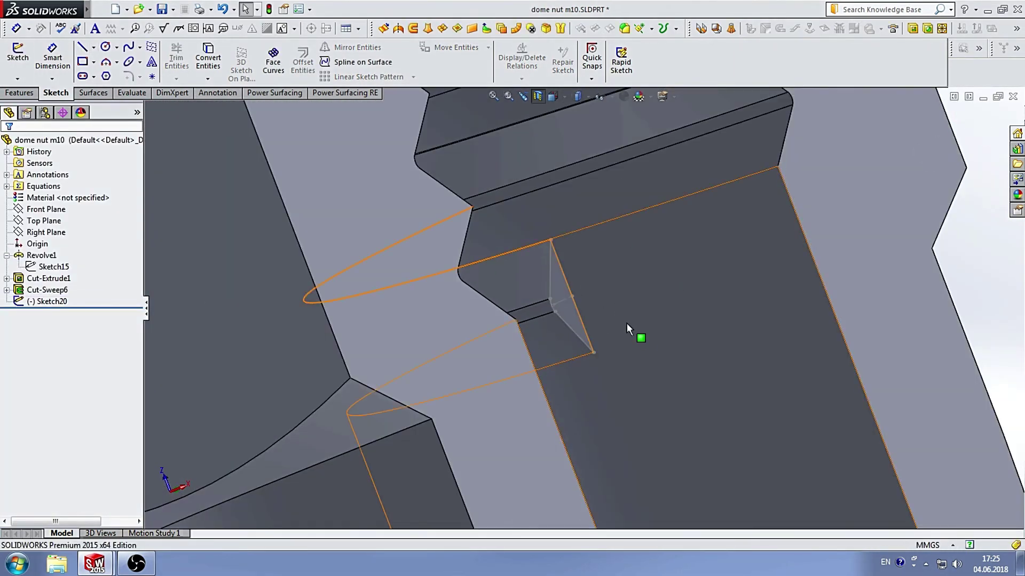
mouse_move(628, 328)
middle_down()
mouse_move(623, 281)
mouse_move(591, 233)
mouse_move(629, 283)
middle_up()
scroll(629, 284, up, 3)
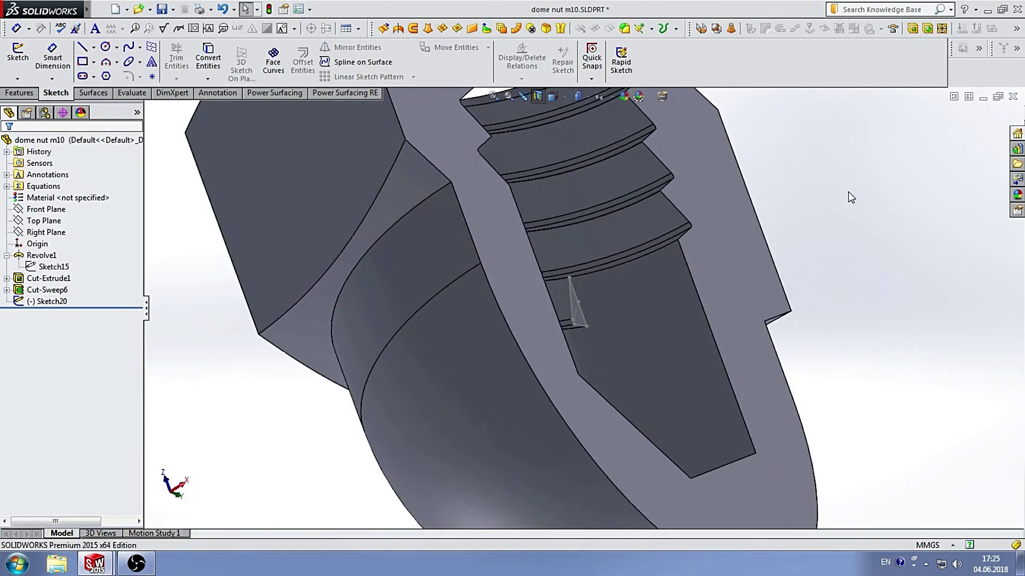
scroll(596, 299, down, 3)
scroll(542, 322, down, 3)
mouse_move(543, 321)
middle_down()
mouse_move(545, 338)
mouse_move(520, 356)
middle_up()
Add Plane2 referencing Sketch20's Line4 and the adjacent face, perpendicular to Line4
click(651, 28)
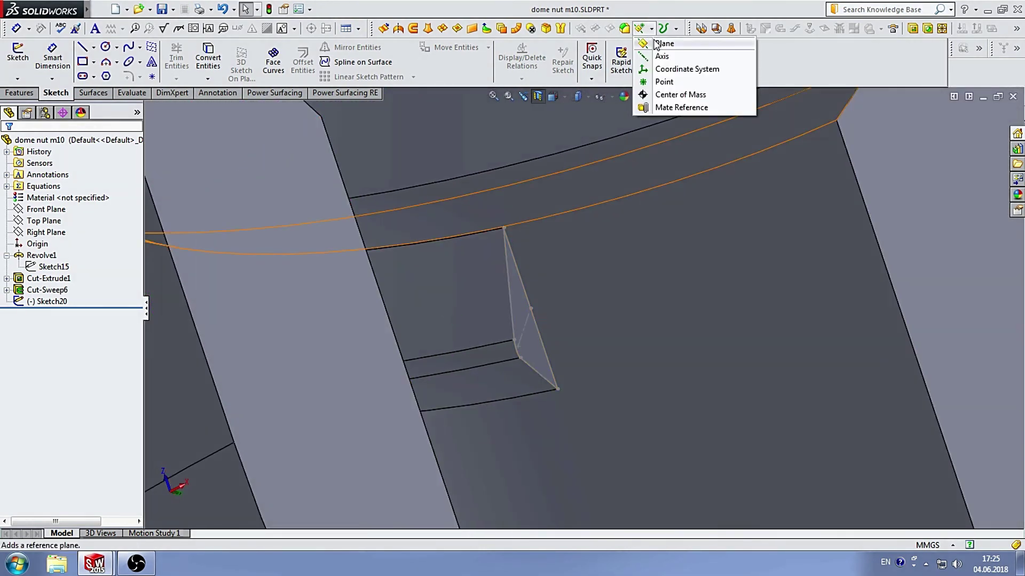
click(660, 43)
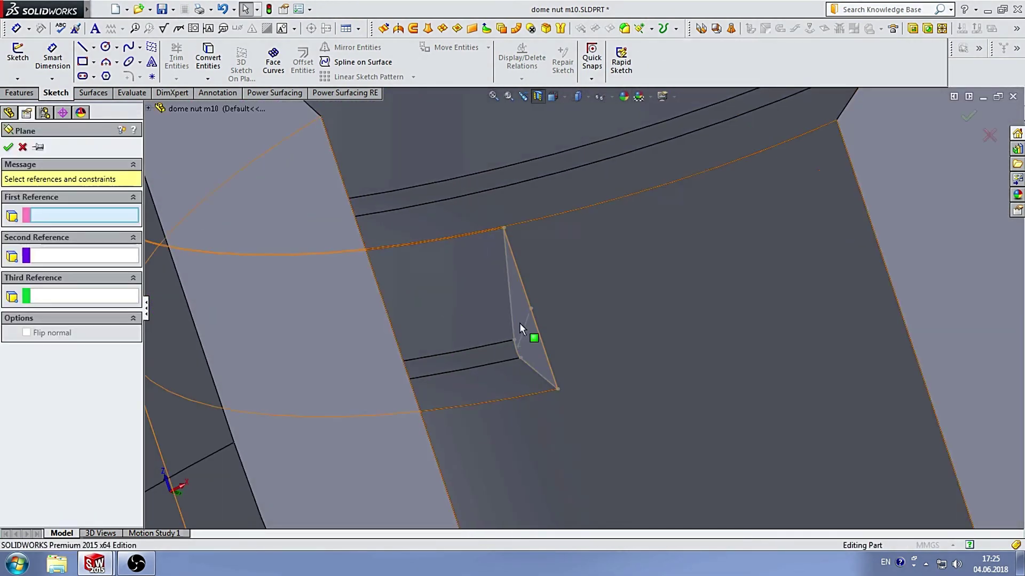
click(525, 364)
click(517, 295)
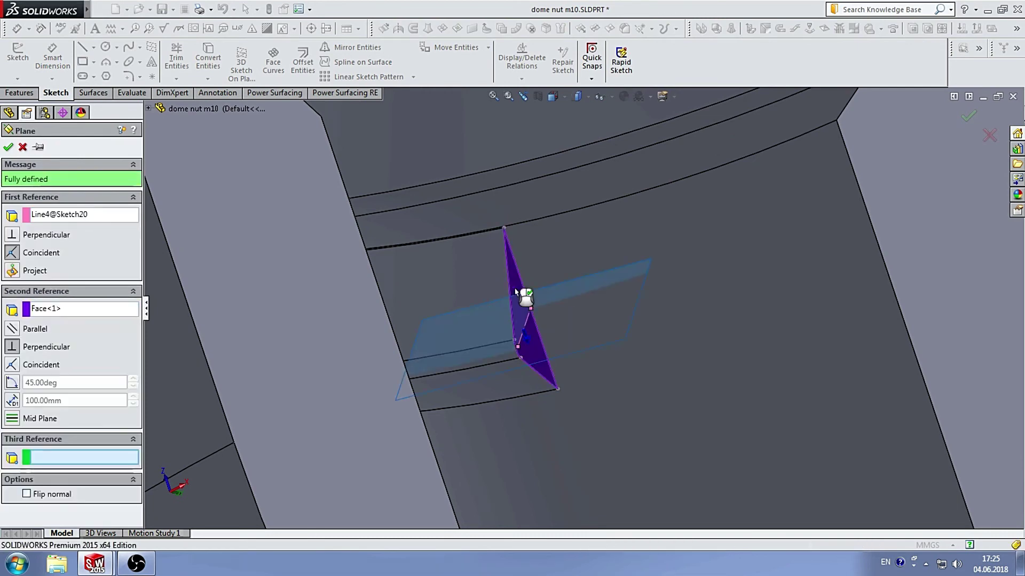
mouse_move(517, 294)
middle_down()
mouse_move(520, 236)
mouse_move(506, 274)
mouse_move(428, 355)
middle_up()
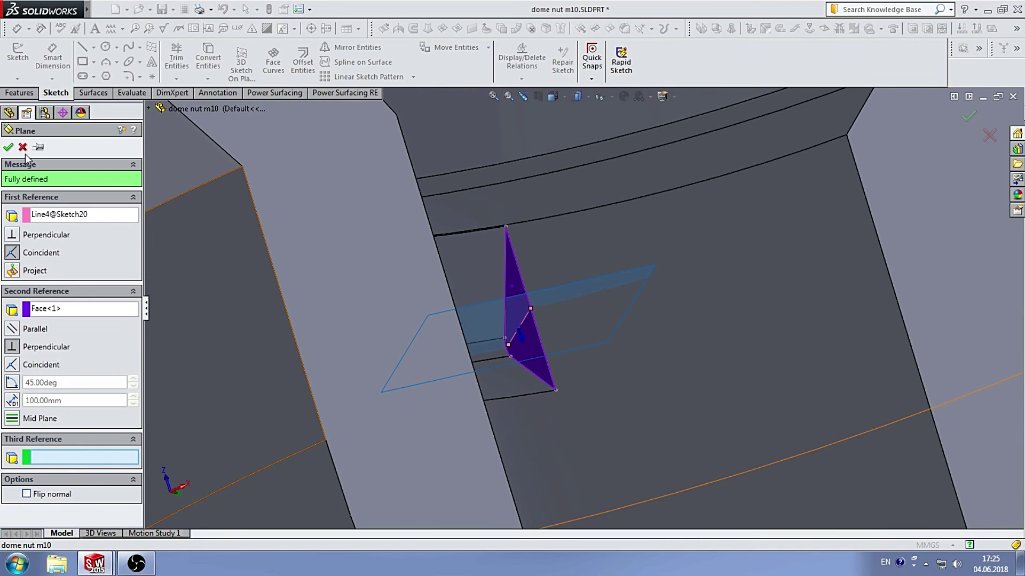
click(8, 148)
scroll(569, 322, up, 3)
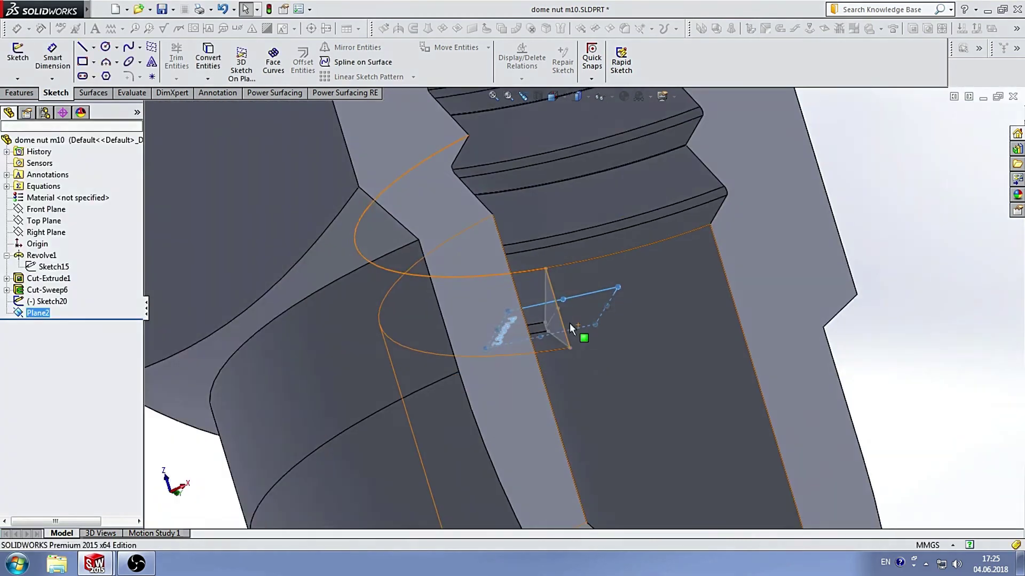
scroll(585, 326, down, 3)
middle_drag(585, 325, 369, 210)
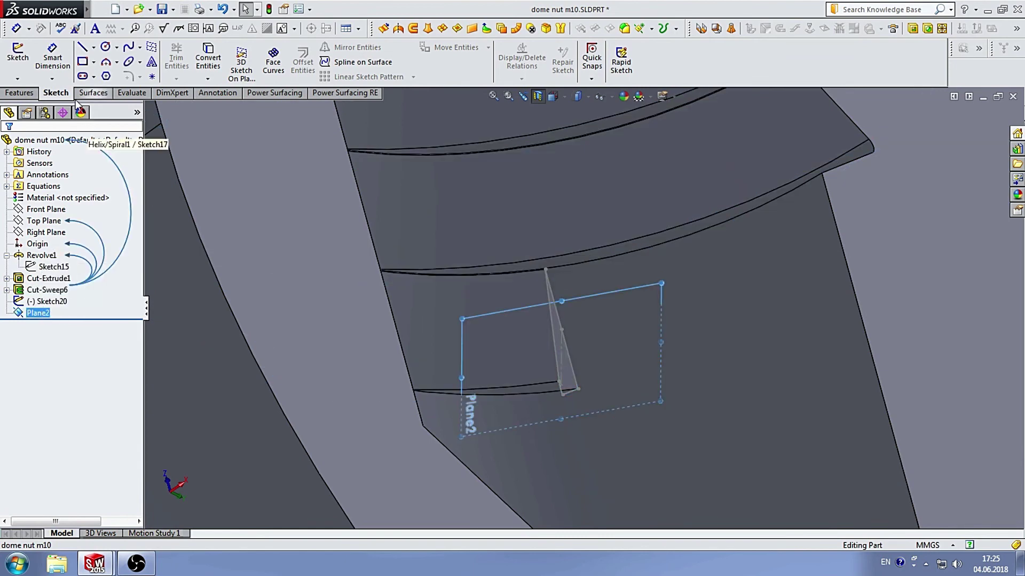
Sketch on Plane2 a centerline from the triangle's corner, perpendicular to Sketch20's Line4
click(24, 61)
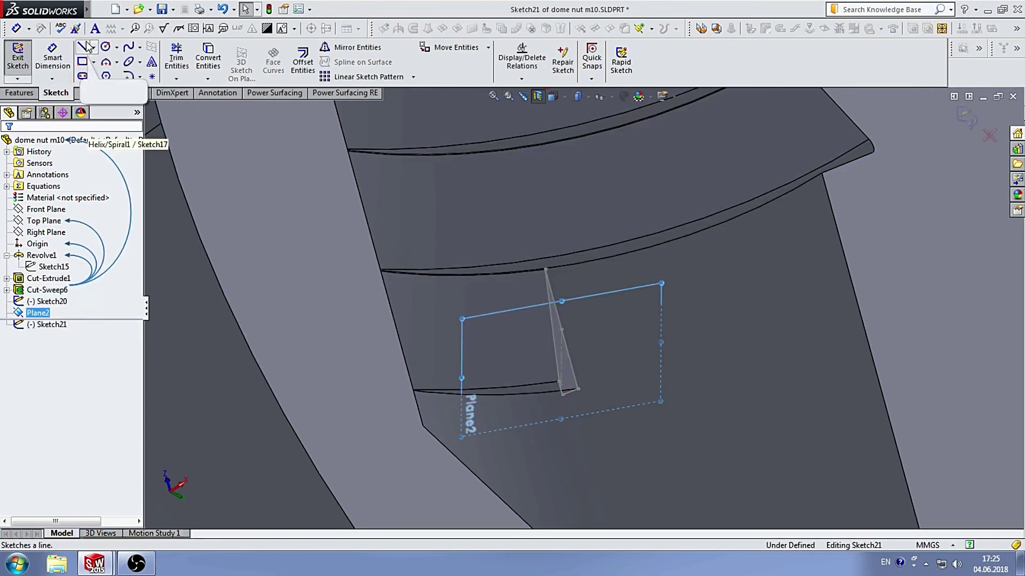
click(93, 47)
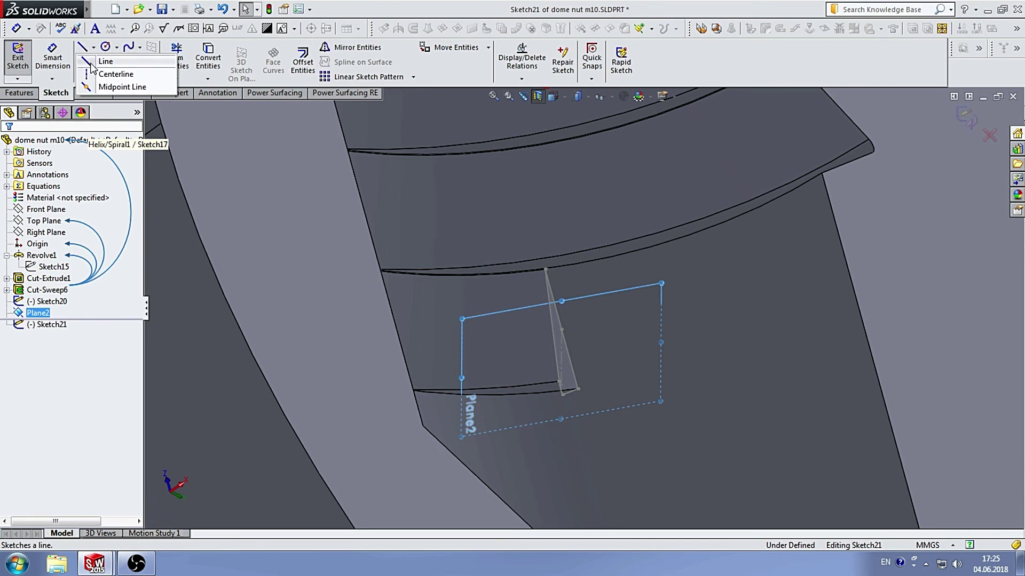
click(116, 74)
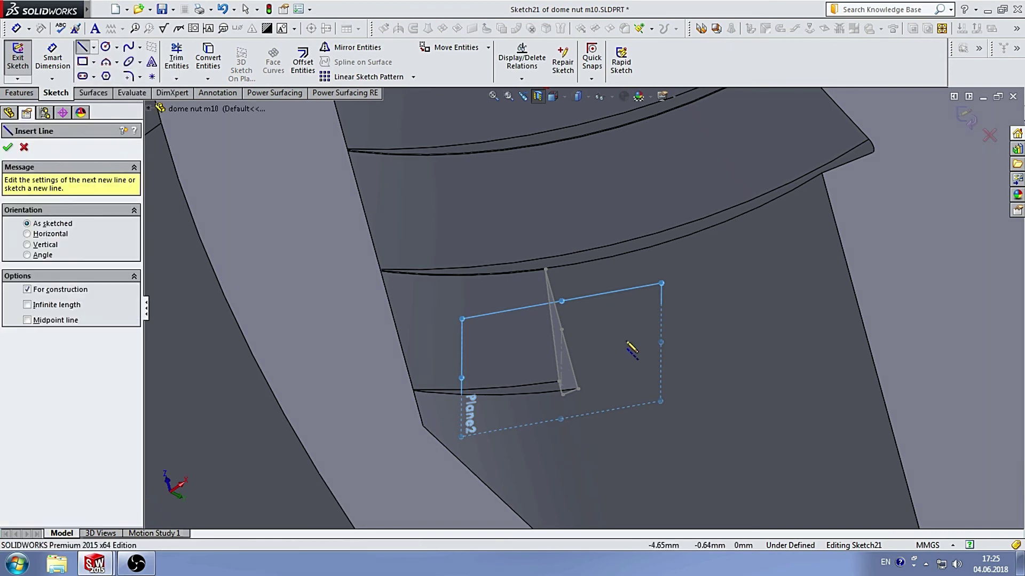
scroll(590, 377, down, 3)
scroll(561, 379, down, 2)
middle_drag(561, 379, 616, 376)
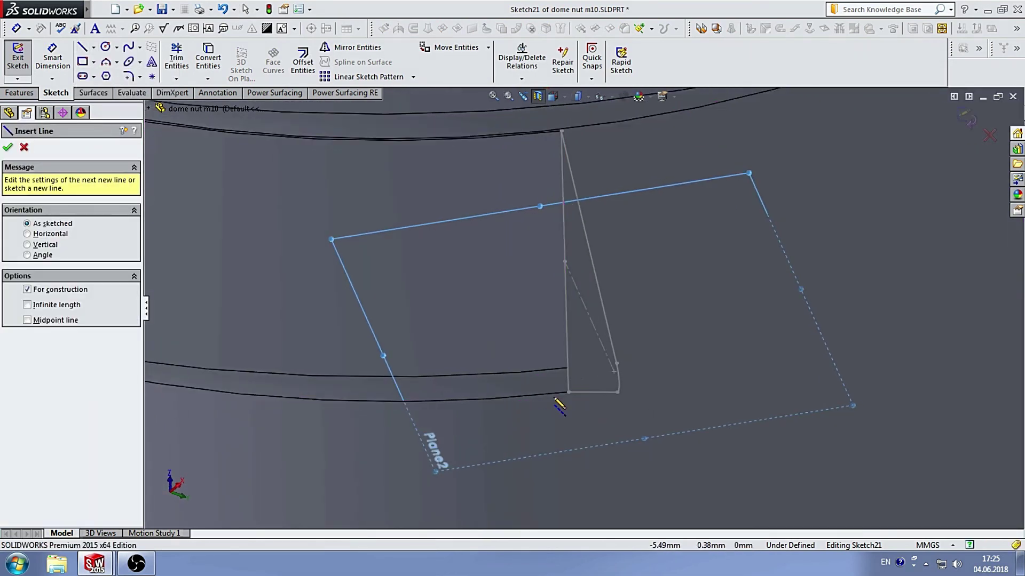
click(608, 362)
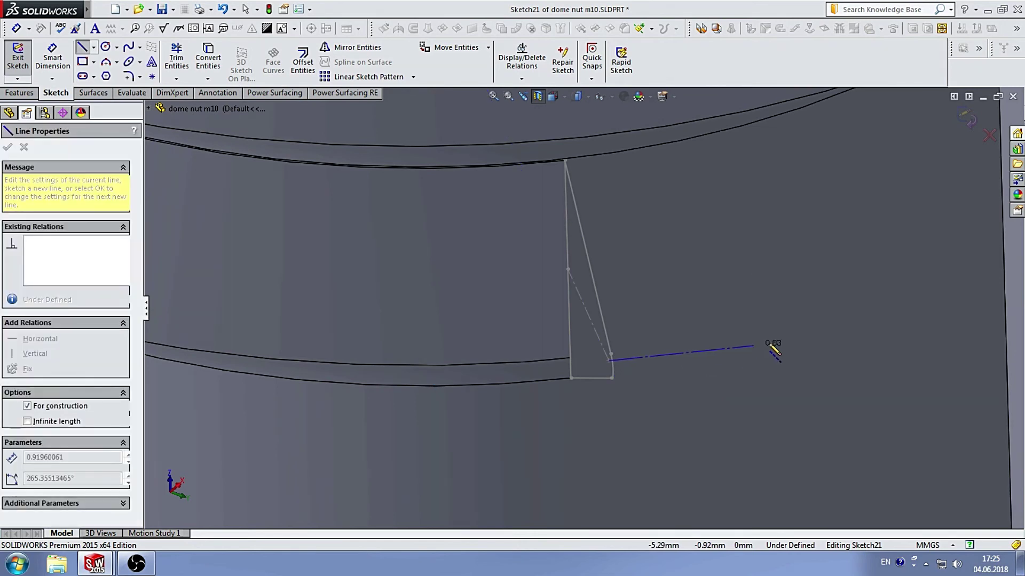
click(831, 340)
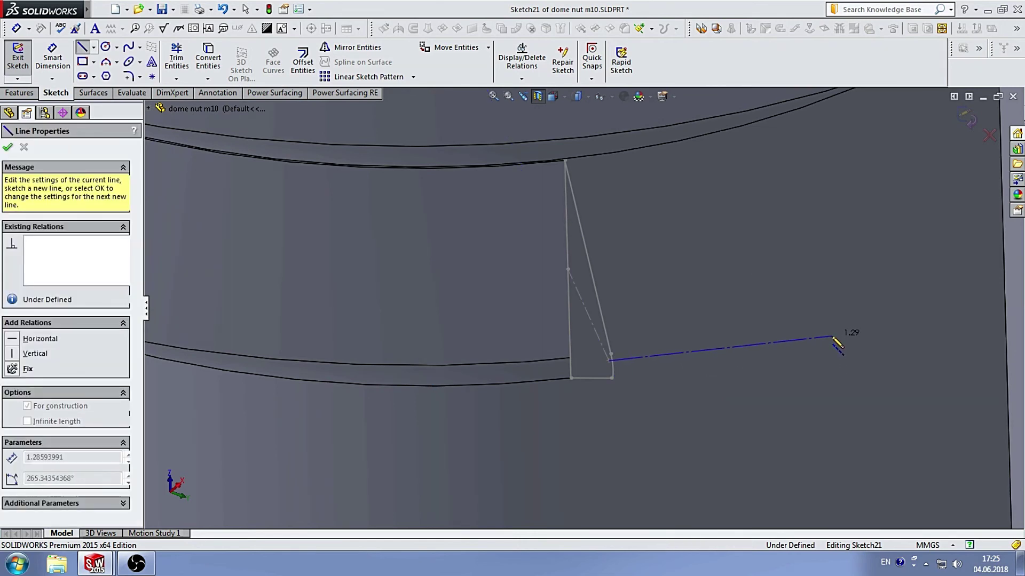
key(Escape)
click(762, 346)
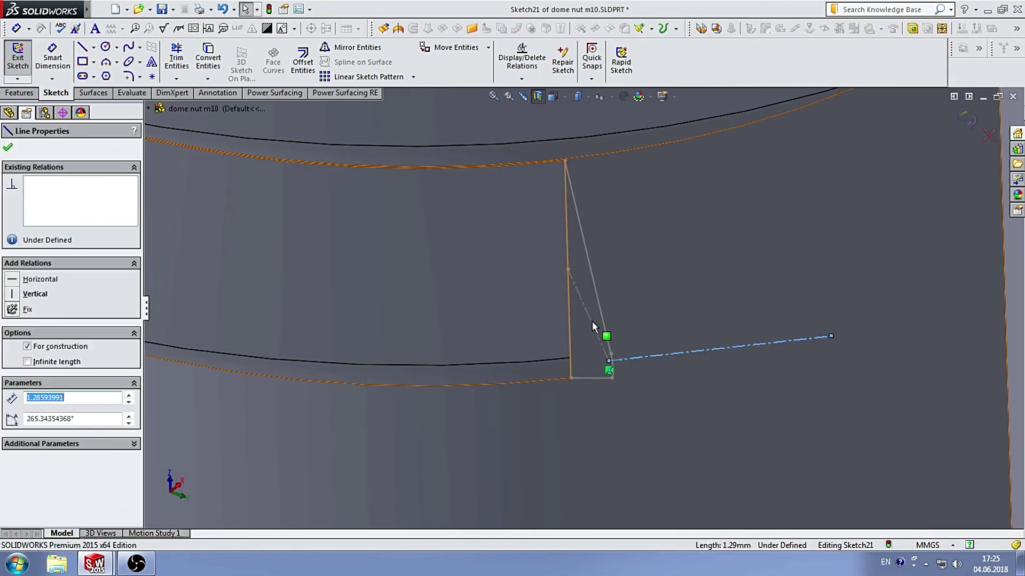
ctrl+click(411, 374)
click(62, 372)
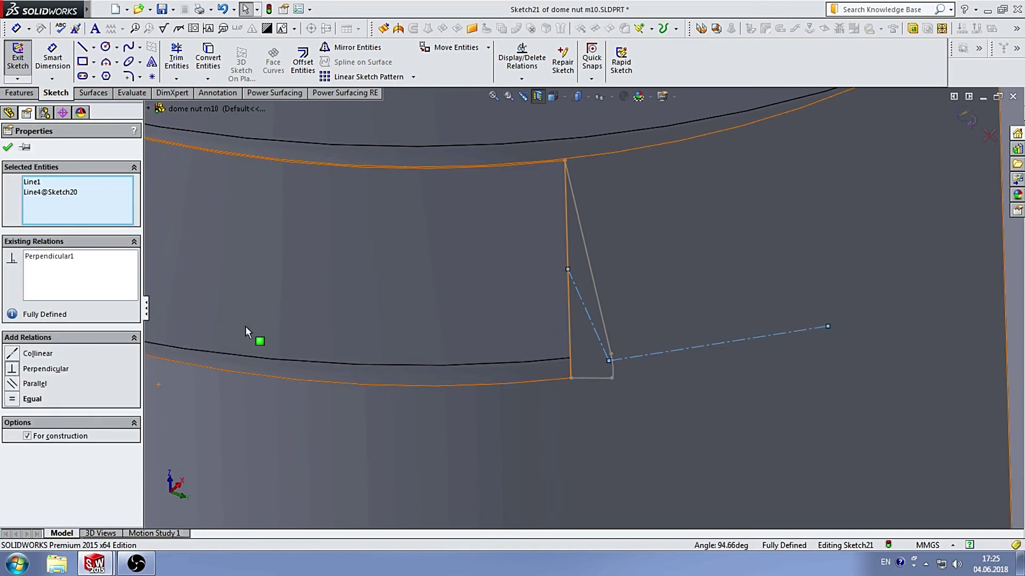
Draw a three-point arc starting at the centerline's start point
click(106, 62)
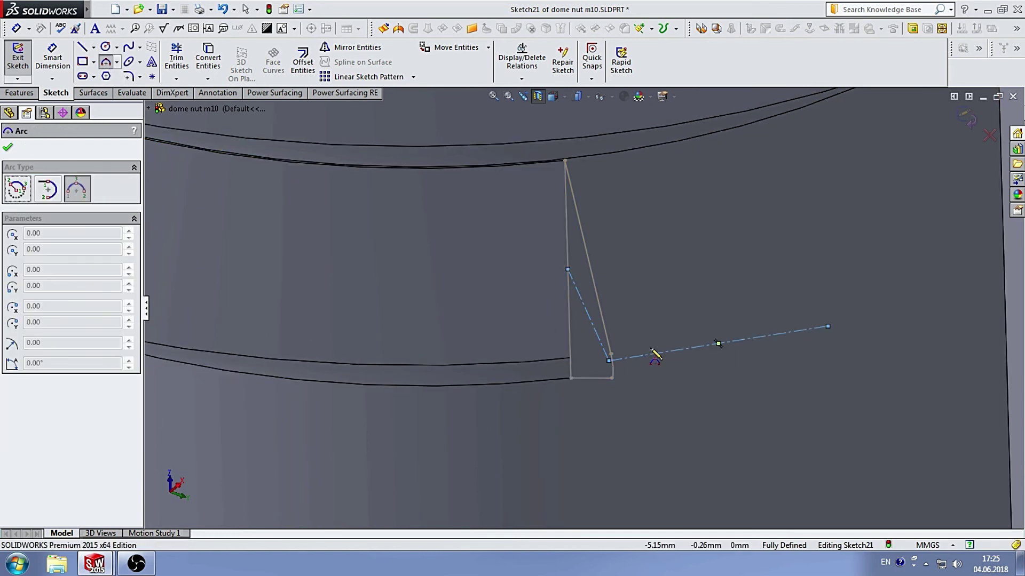
click(610, 361)
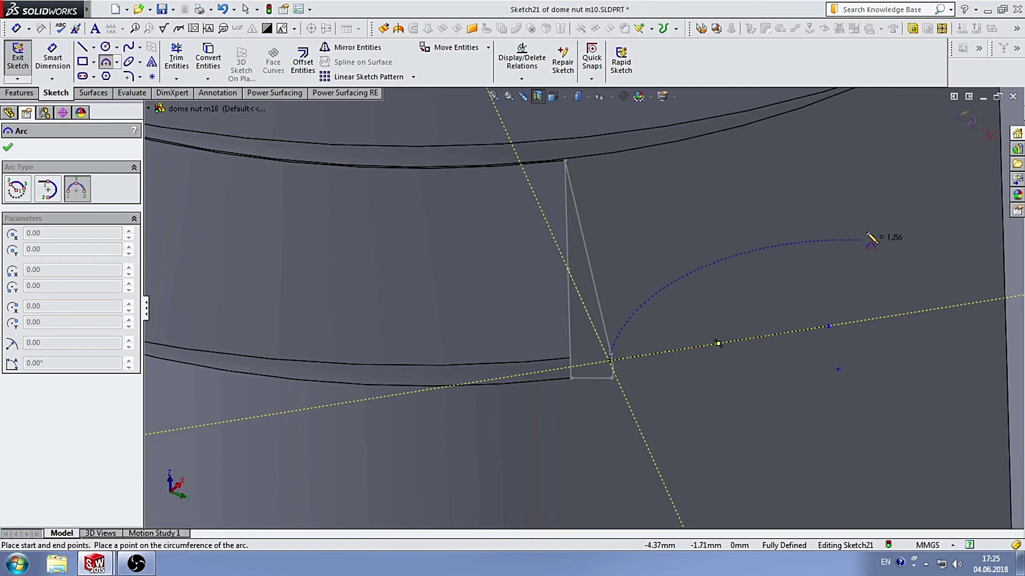
click(686, 340)
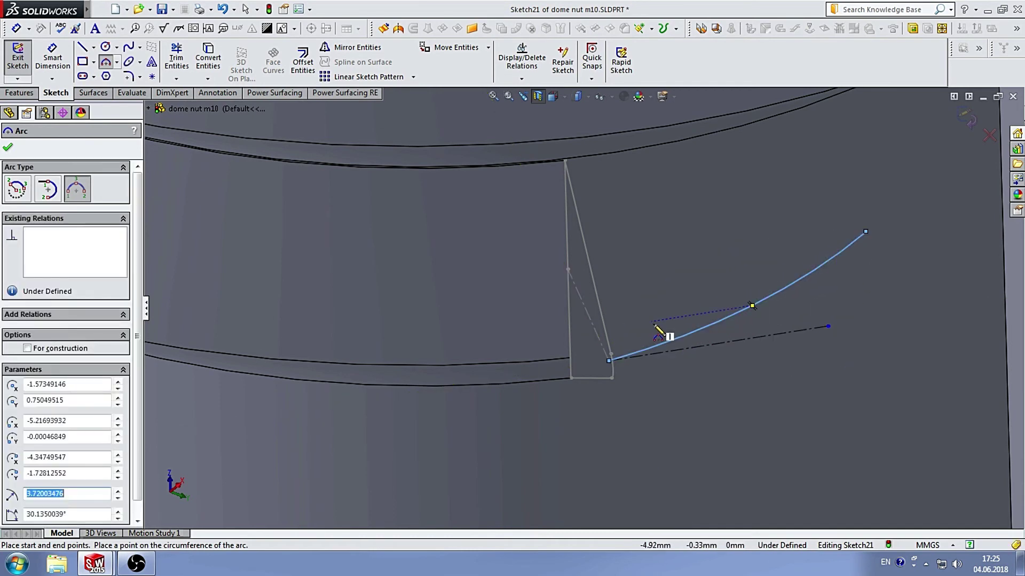
key(Escape)
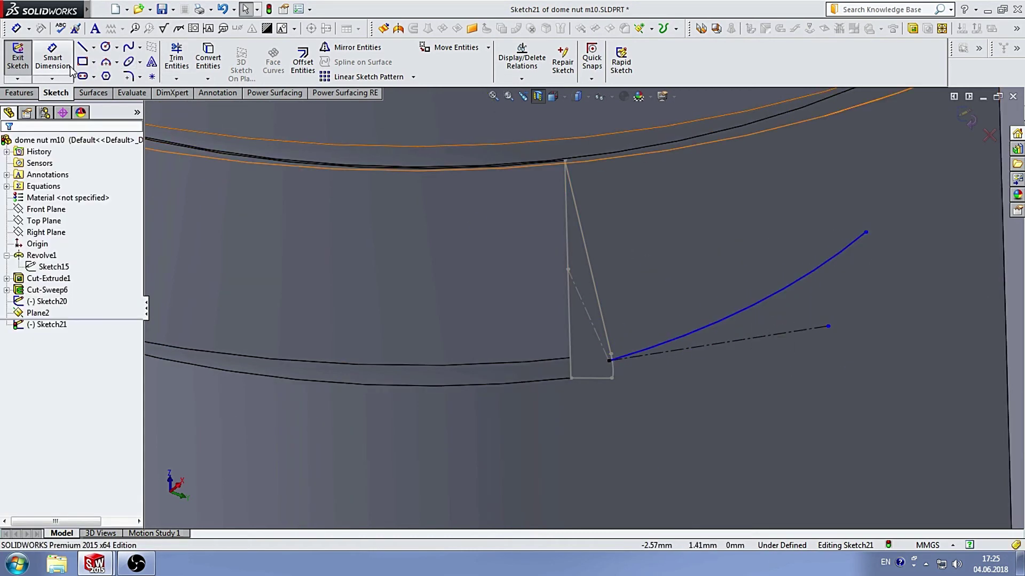
Dimension the path arc's length to 3 mm
click(71, 70)
scroll(686, 300, up, 3)
scroll(662, 298, down, 2)
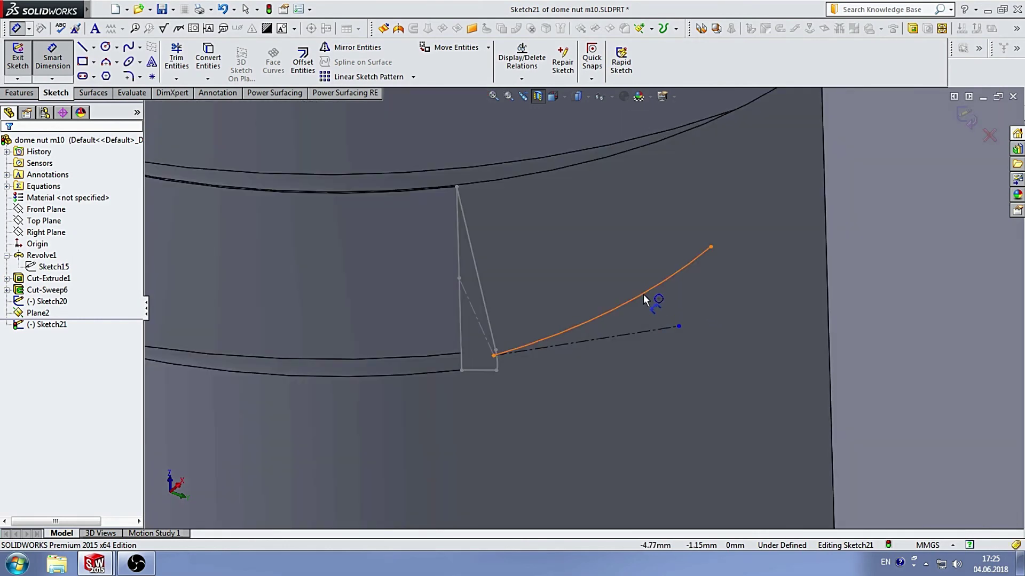
click(643, 296)
click(495, 356)
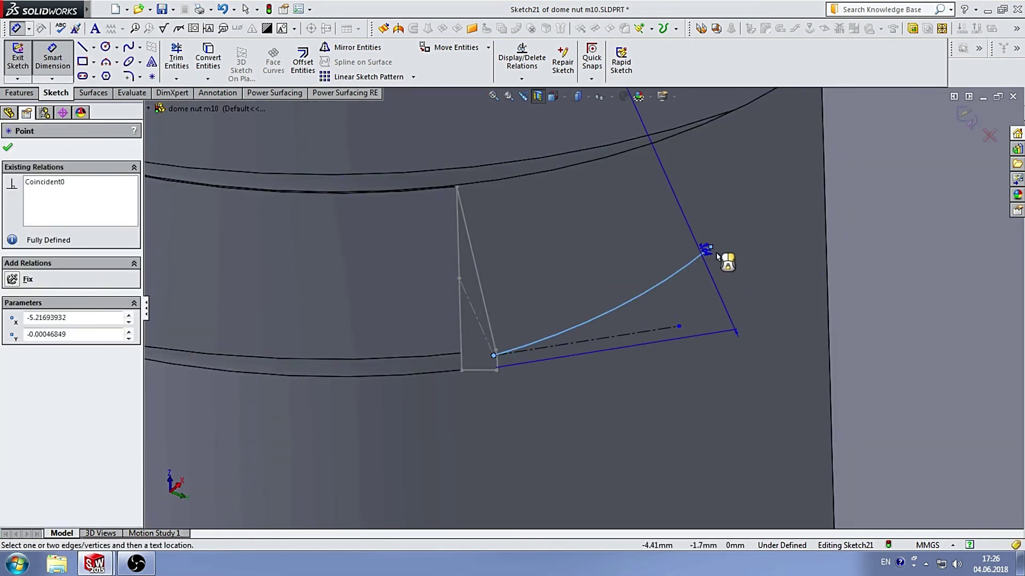
click(711, 246)
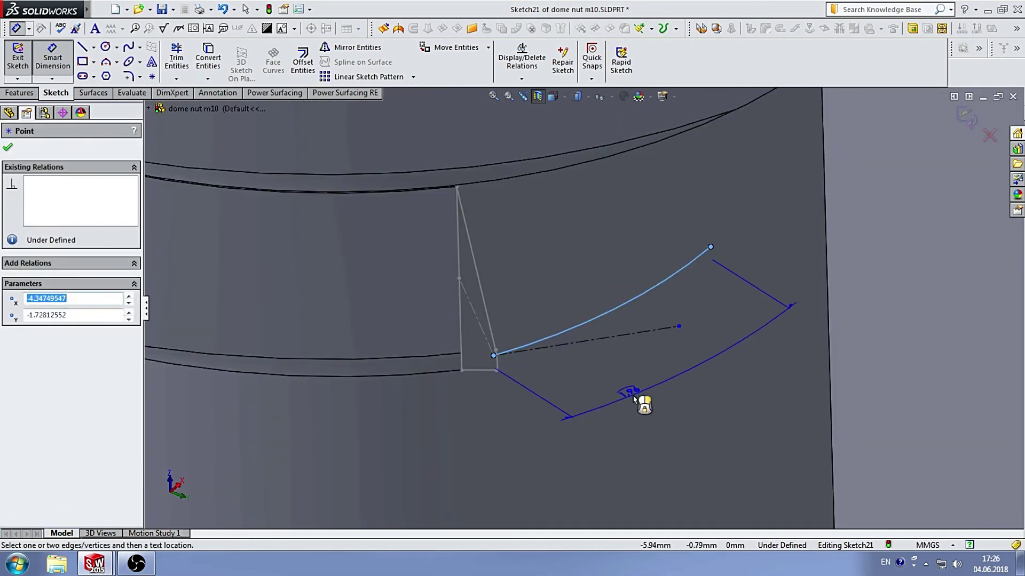
click(634, 398)
text(3)
key(Return)
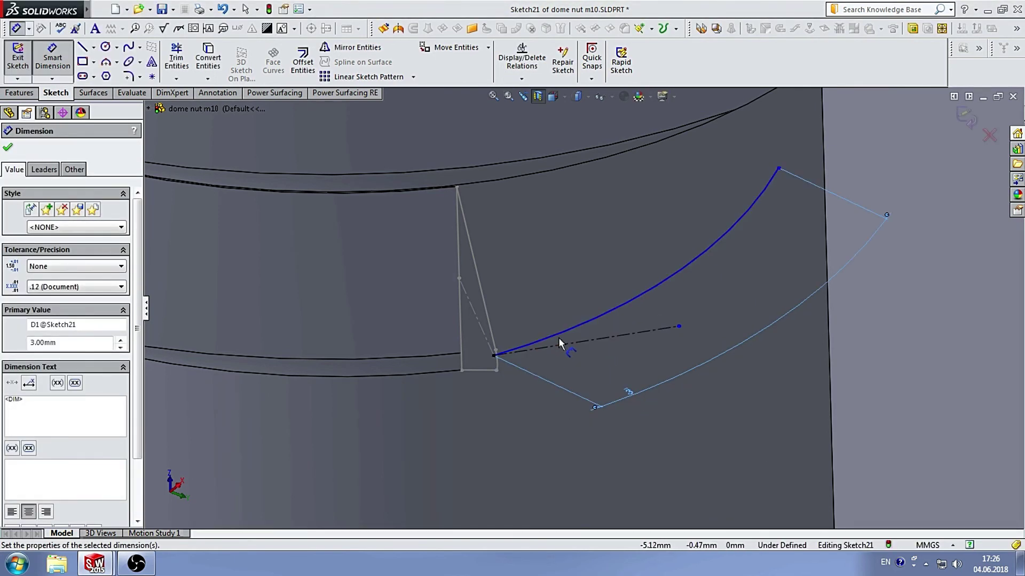
Dimension the path arc's radius to 2 mm
scroll(620, 303, up, 3)
scroll(634, 307, down, 3)
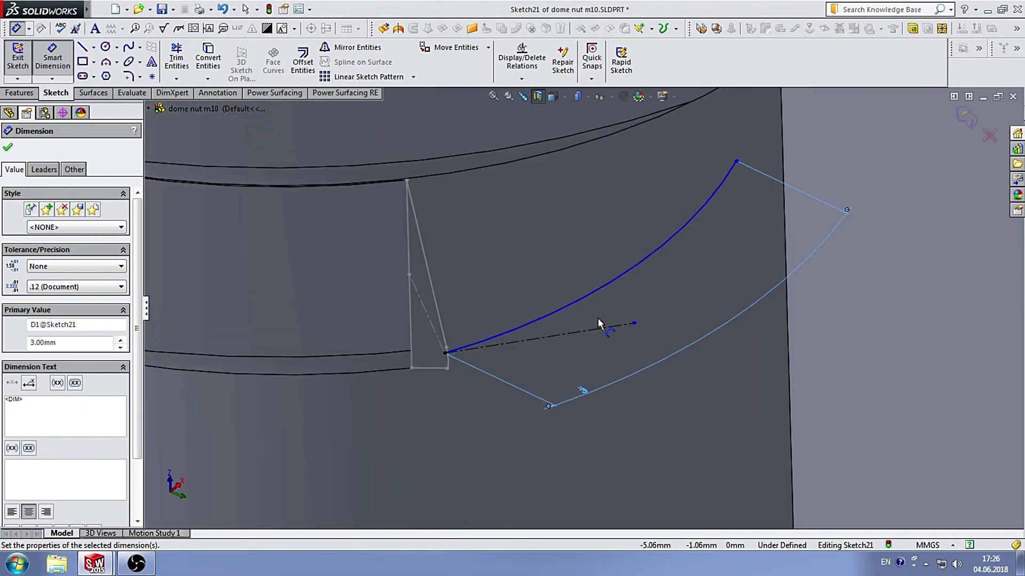
click(531, 322)
click(649, 431)
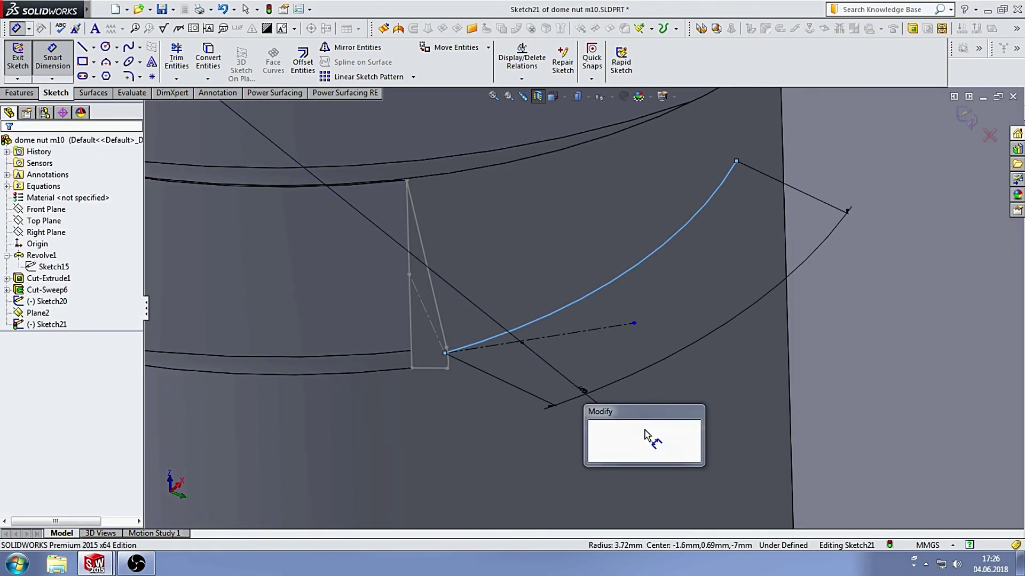
text(2.00mm)
key(Return)
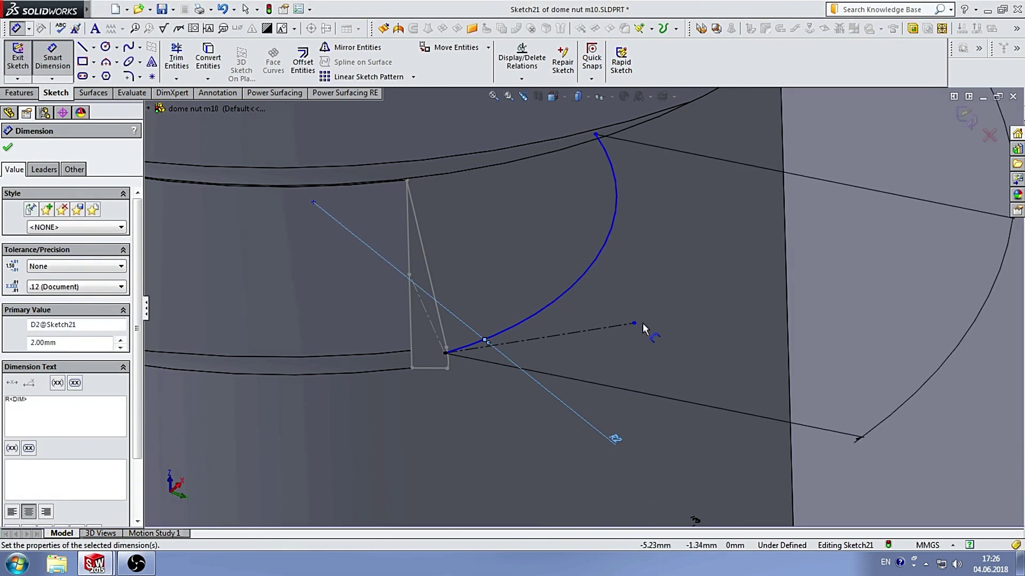
key(Escape)
Make the arc tangent to the construction line and exit Sketch21
click(577, 288)
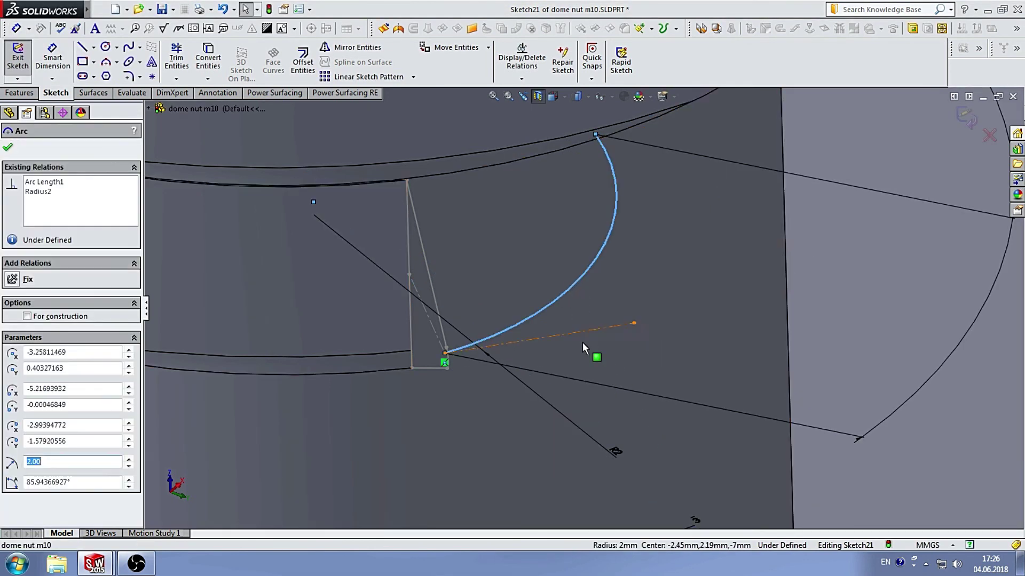
ctrl+click(581, 332)
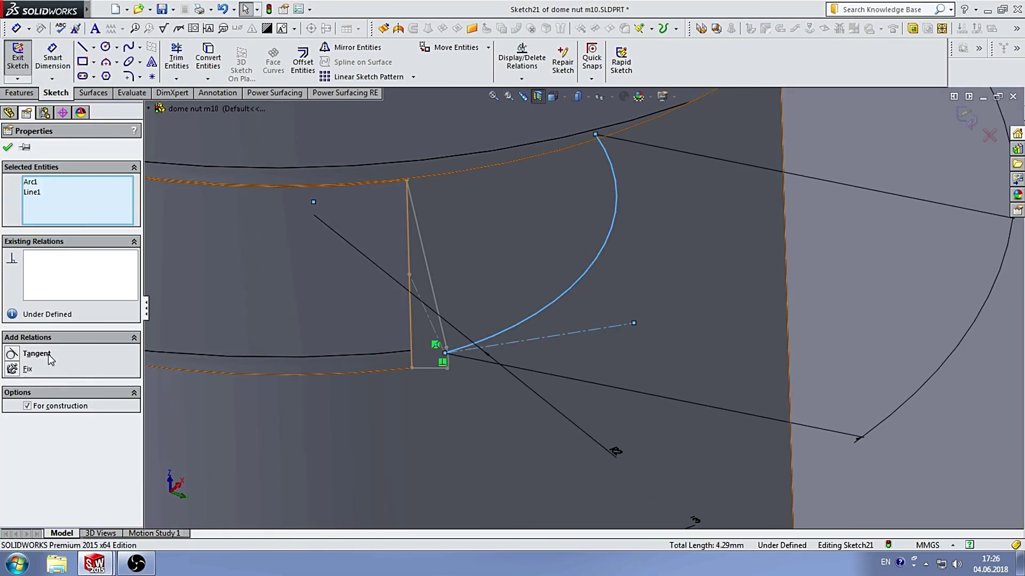
click(35, 354)
scroll(632, 338, up, 5)
key(Escape)
middle_drag(559, 411, 623, 355)
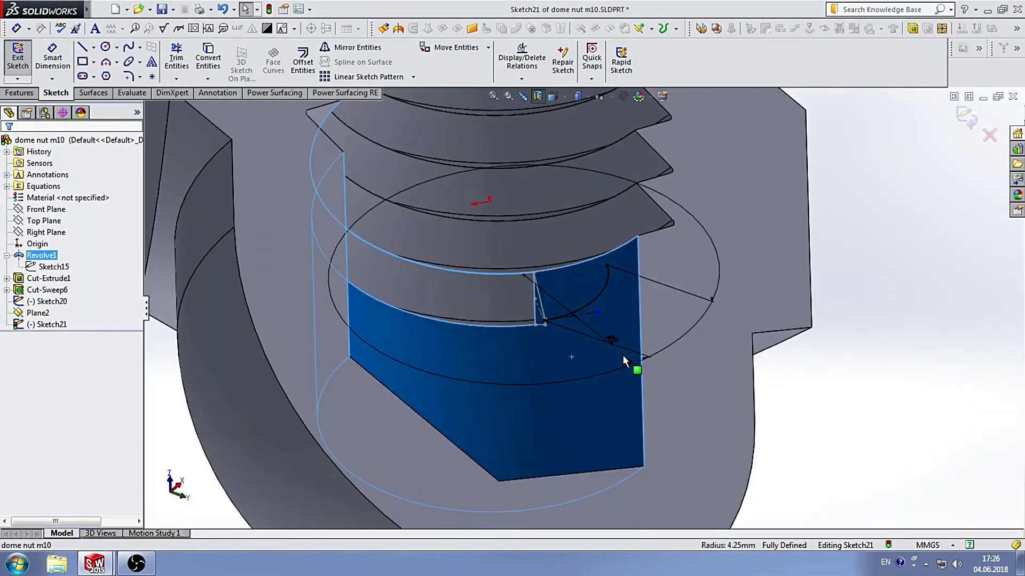
middle_drag(761, 342, 925, 130)
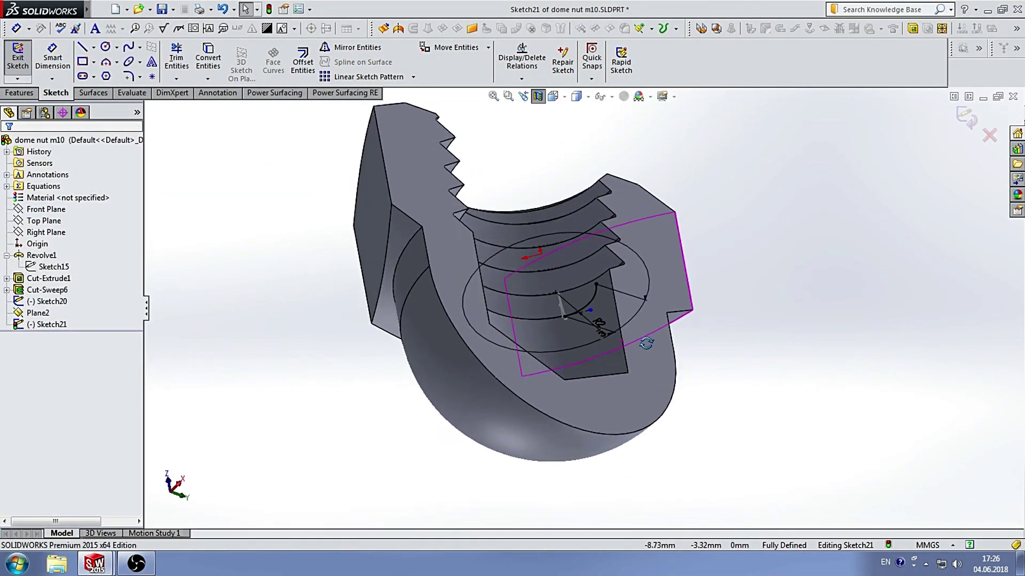
click(965, 117)
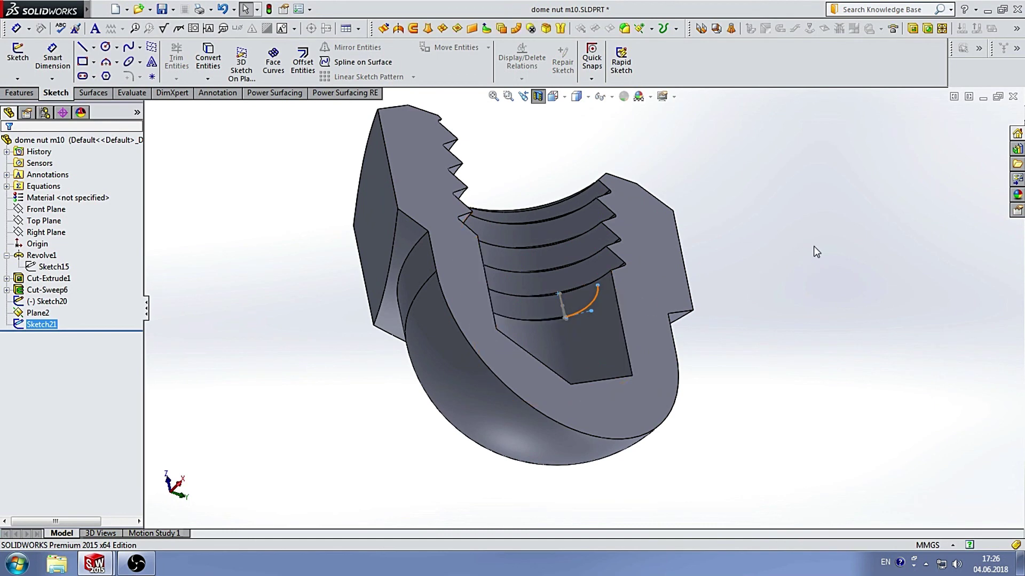
Create Cut-Sweep7 by sweeping the Sketch20 triangle along the Sketch21 arc
middle_drag(813, 246, 589, 286)
scroll(589, 286, down, 3)
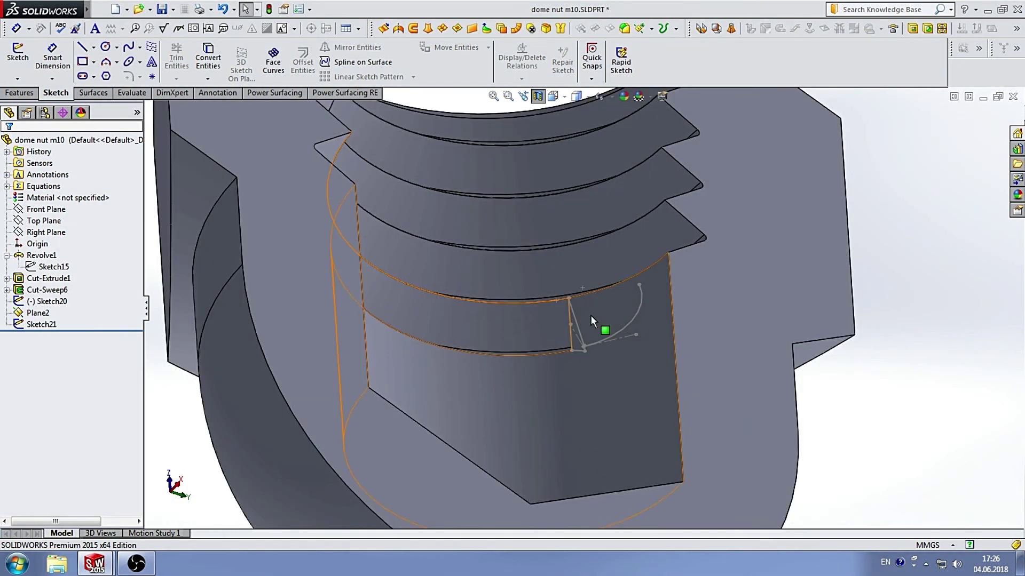
scroll(591, 316, down, 3)
click(278, 138)
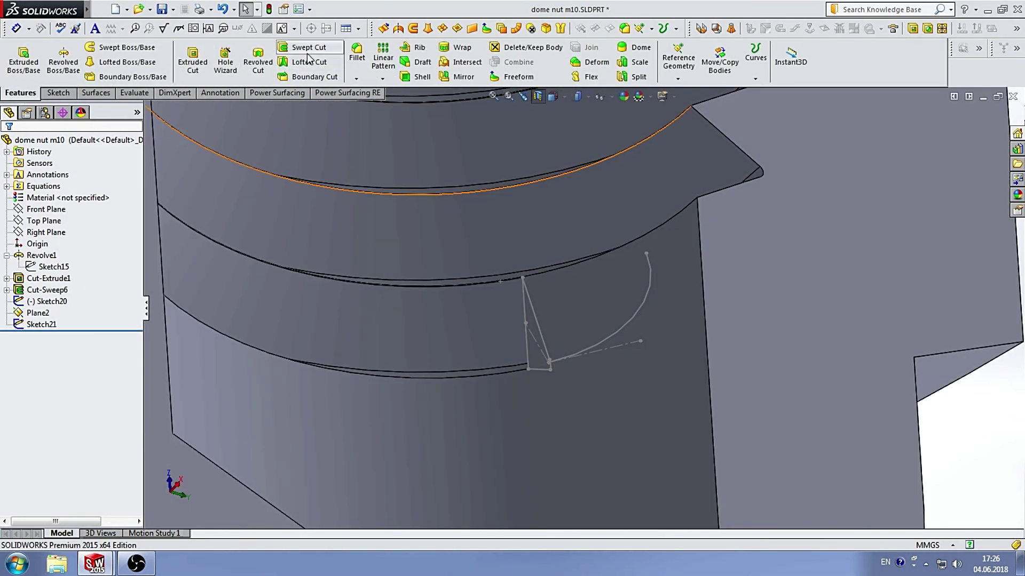
click(307, 54)
click(525, 302)
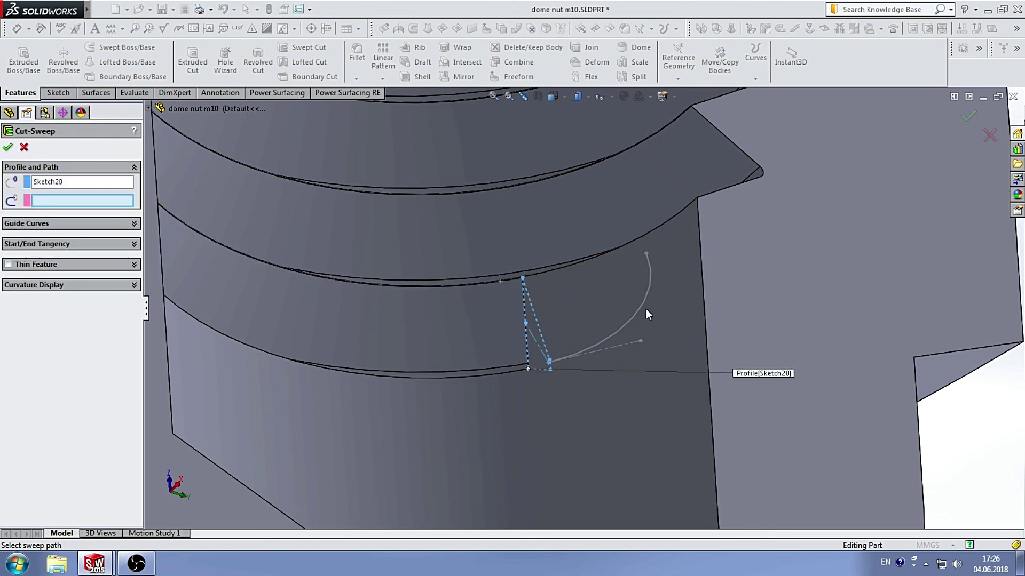
click(646, 299)
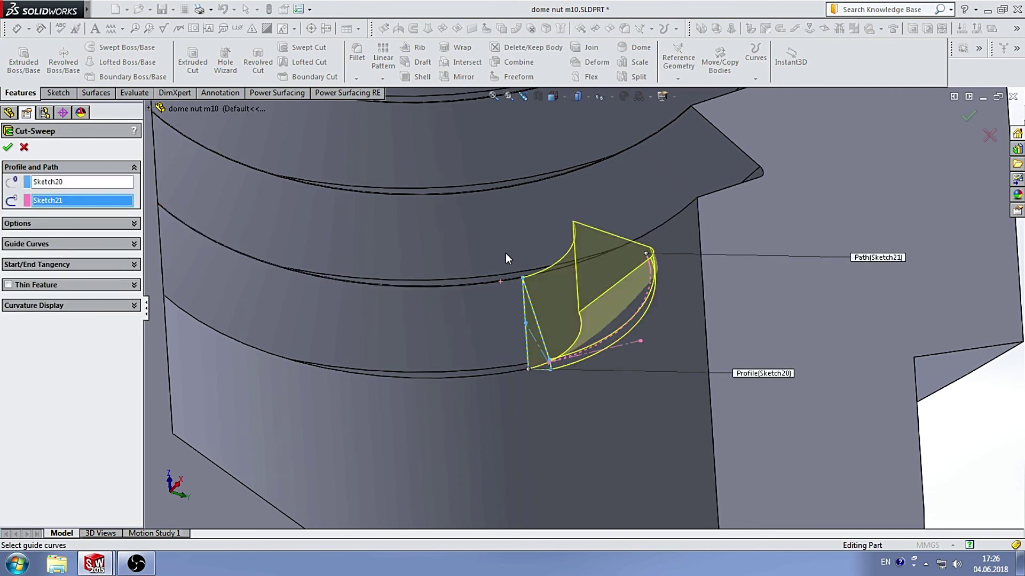
middle_drag(616, 285, 627, 312)
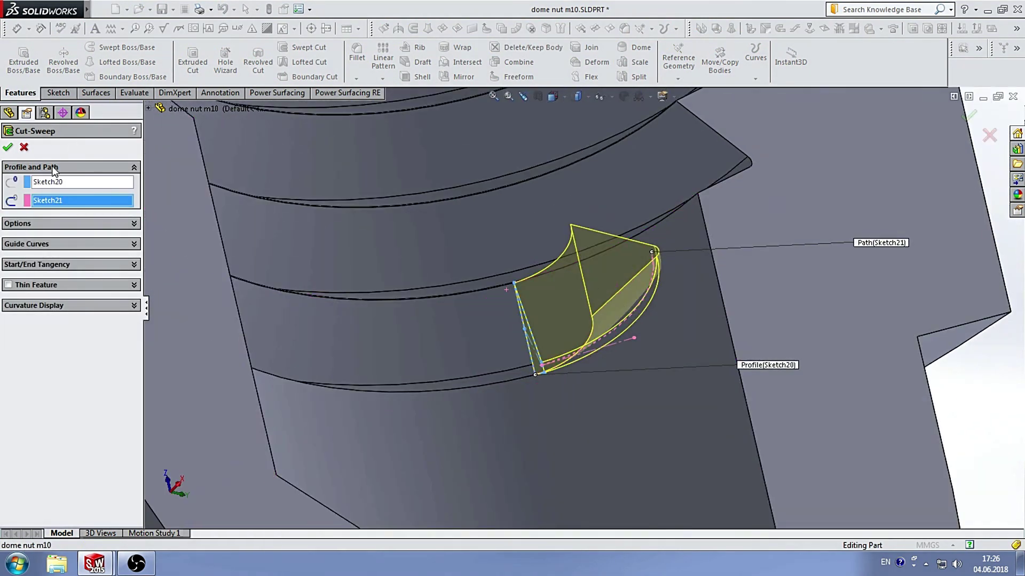
key(Return)
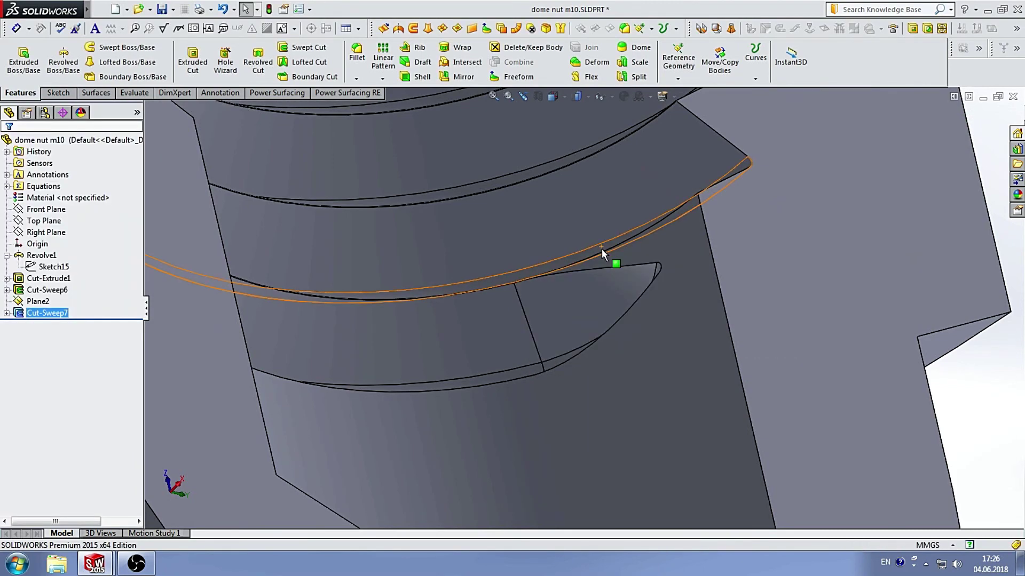
Turn off Section View and rotate the nut so the threaded bore faces the viewer
mouse_move(601, 249)
middle_down()
mouse_move(641, 339)
mouse_move(645, 325)
mouse_move(590, 350)
mouse_move(520, 353)
mouse_move(591, 270)
mouse_move(626, 349)
middle_up()
scroll(641, 339, up, 2)
scroll(625, 349, down, 3)
scroll(552, 286, up, 2)
scroll(564, 303, down, 3)
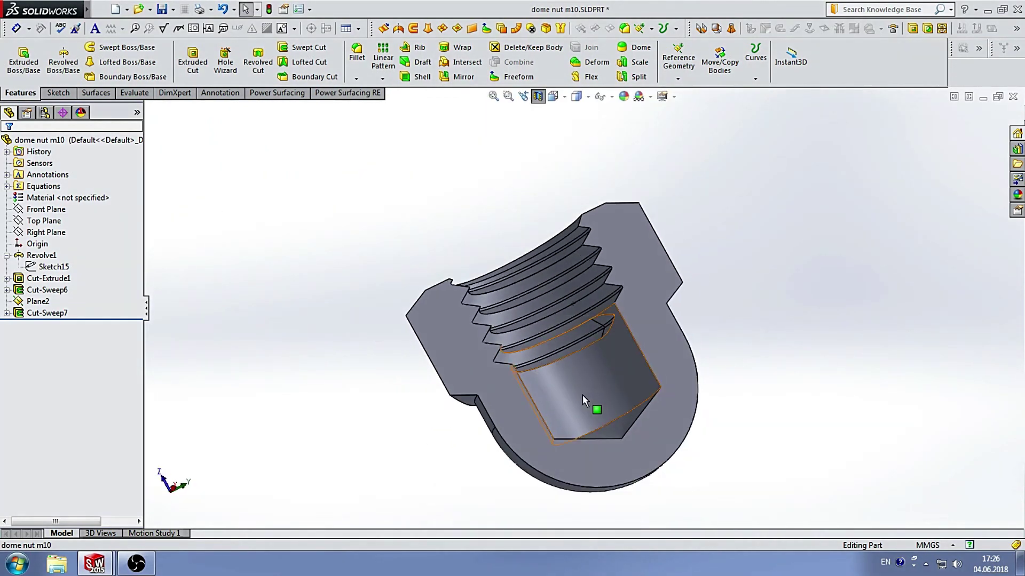
mouse_move(582, 395)
middle_down()
mouse_move(614, 355)
mouse_move(591, 371)
mouse_move(566, 342)
middle_up()
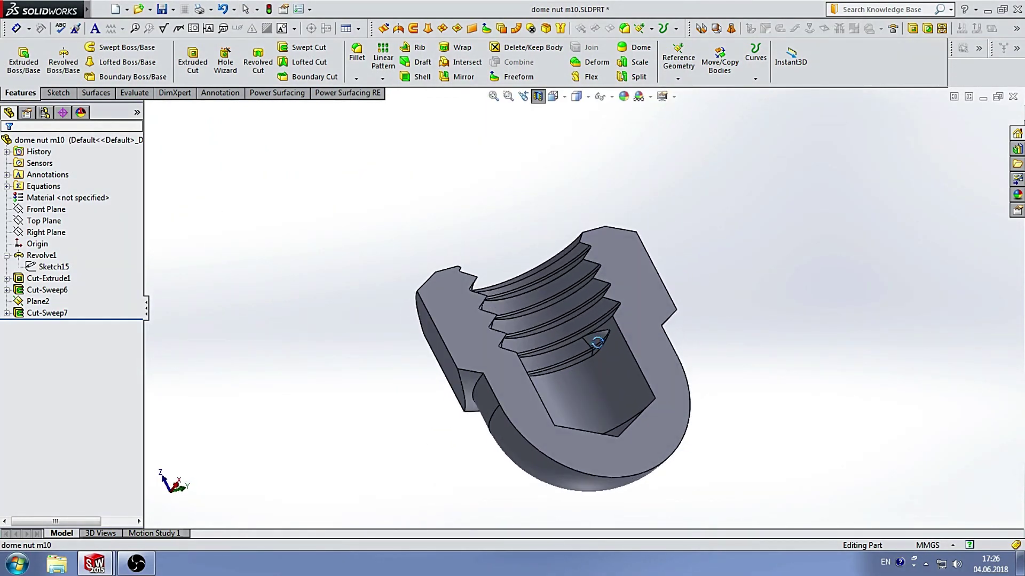
click(533, 98)
scroll(636, 226, down, 4)
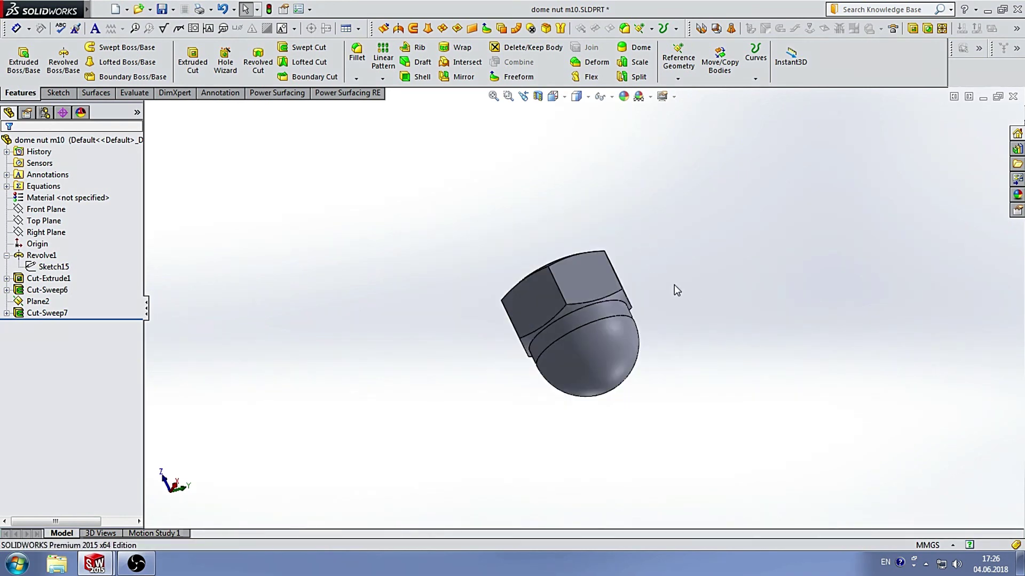
mouse_move(675, 288)
middle_down()
mouse_move(552, 179)
mouse_move(719, 374)
mouse_move(649, 244)
mouse_move(671, 414)
middle_up()
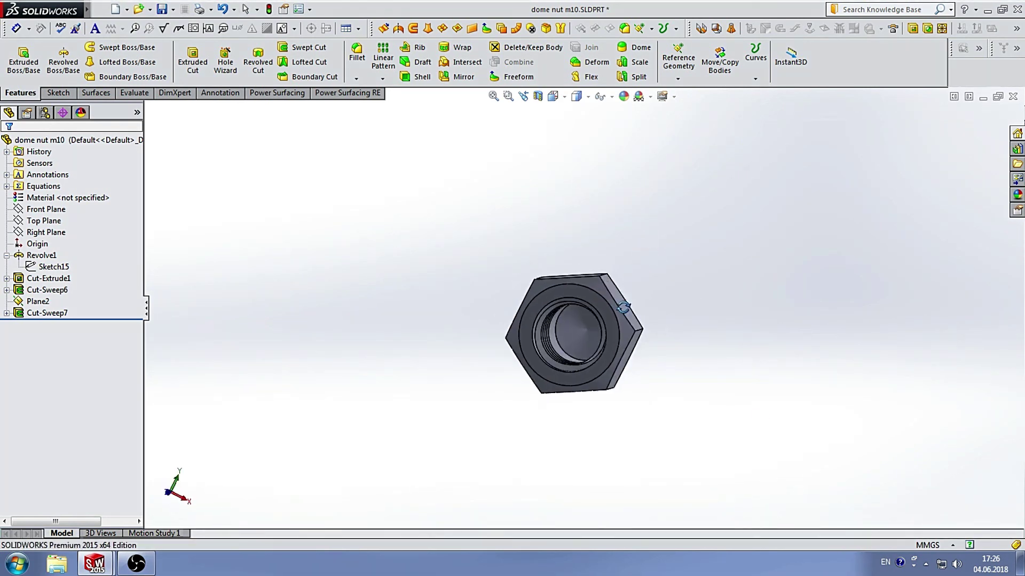